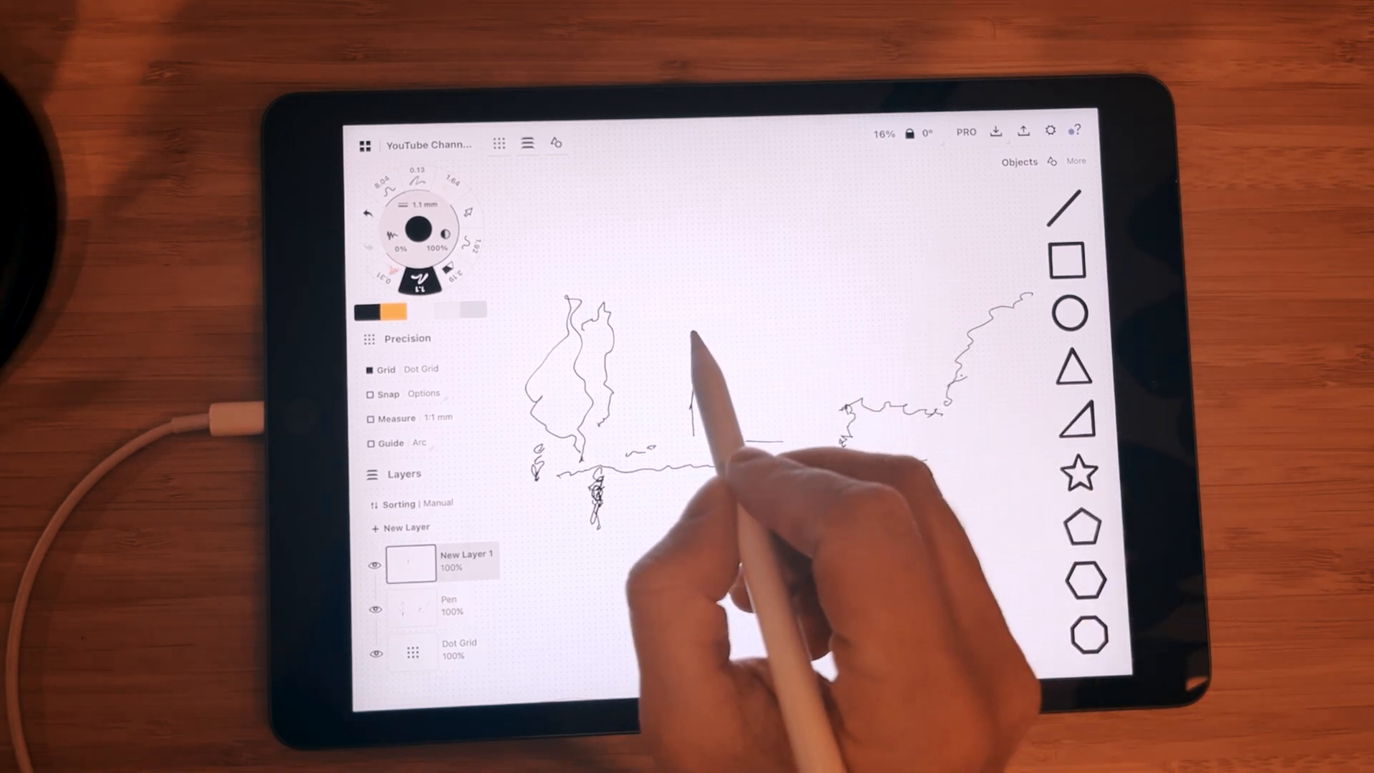
Draw the cabin's perspective box: sloping top edge, near corner, long front face and inner narrow-face edge
drag(693, 333, 762, 292)
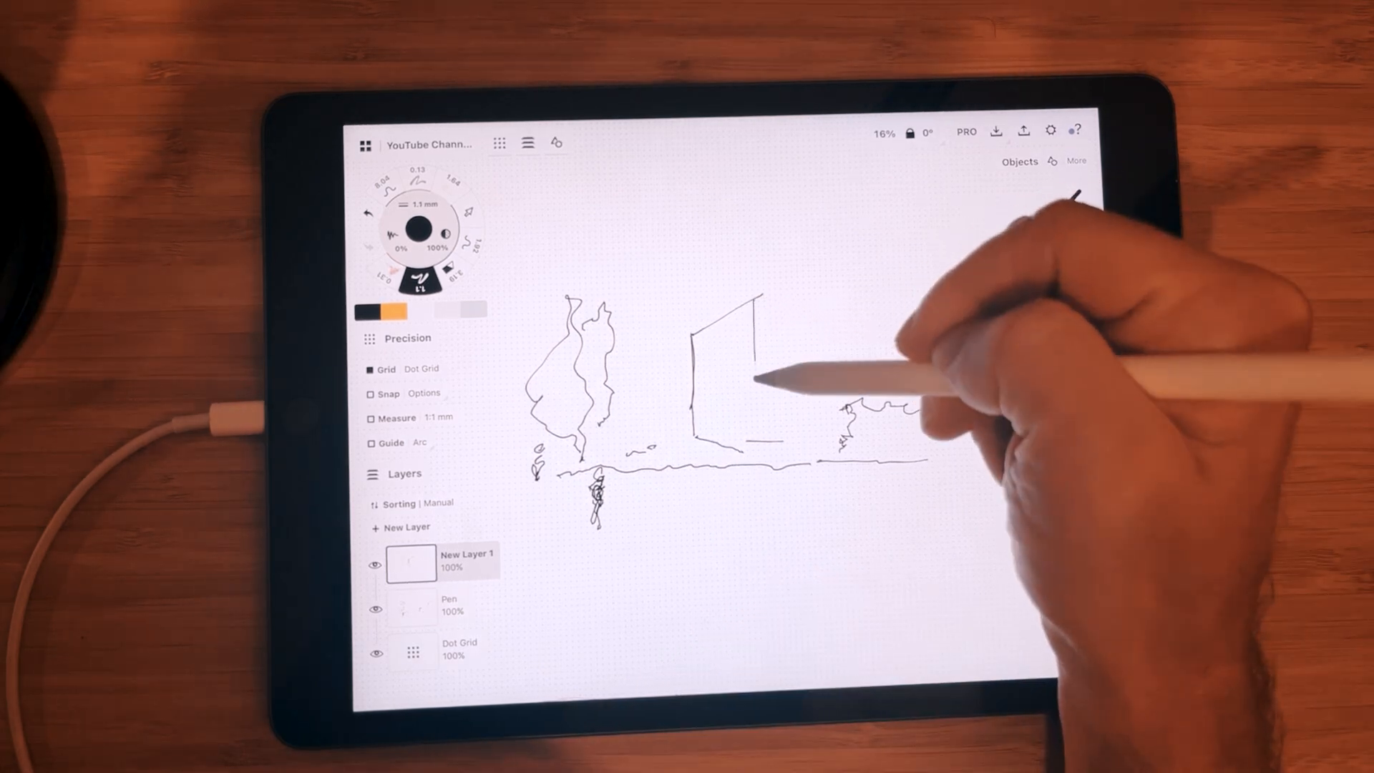
mouse_move(762, 295)
mouse_down()
mouse_move(761, 438)
mouse_move(782, 440)
mouse_up()
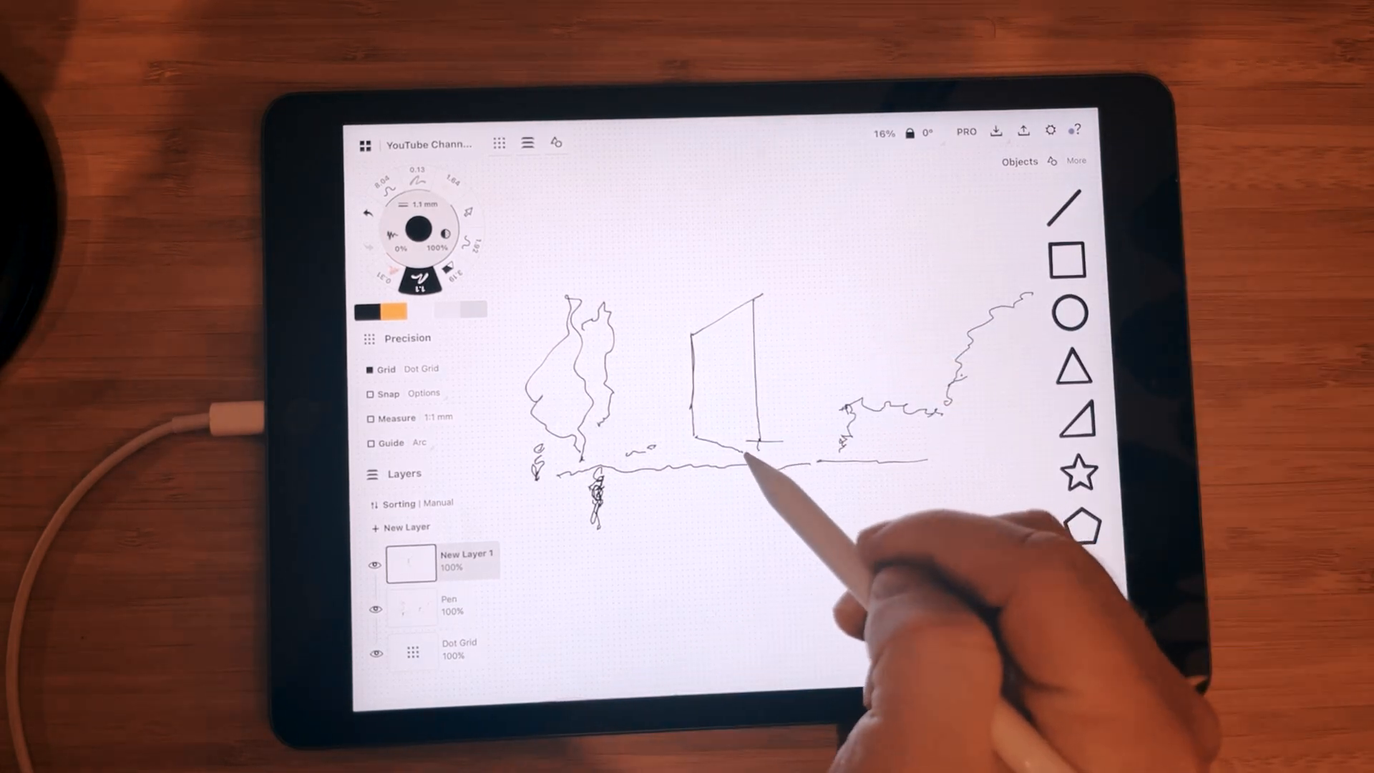
drag(763, 298, 890, 317)
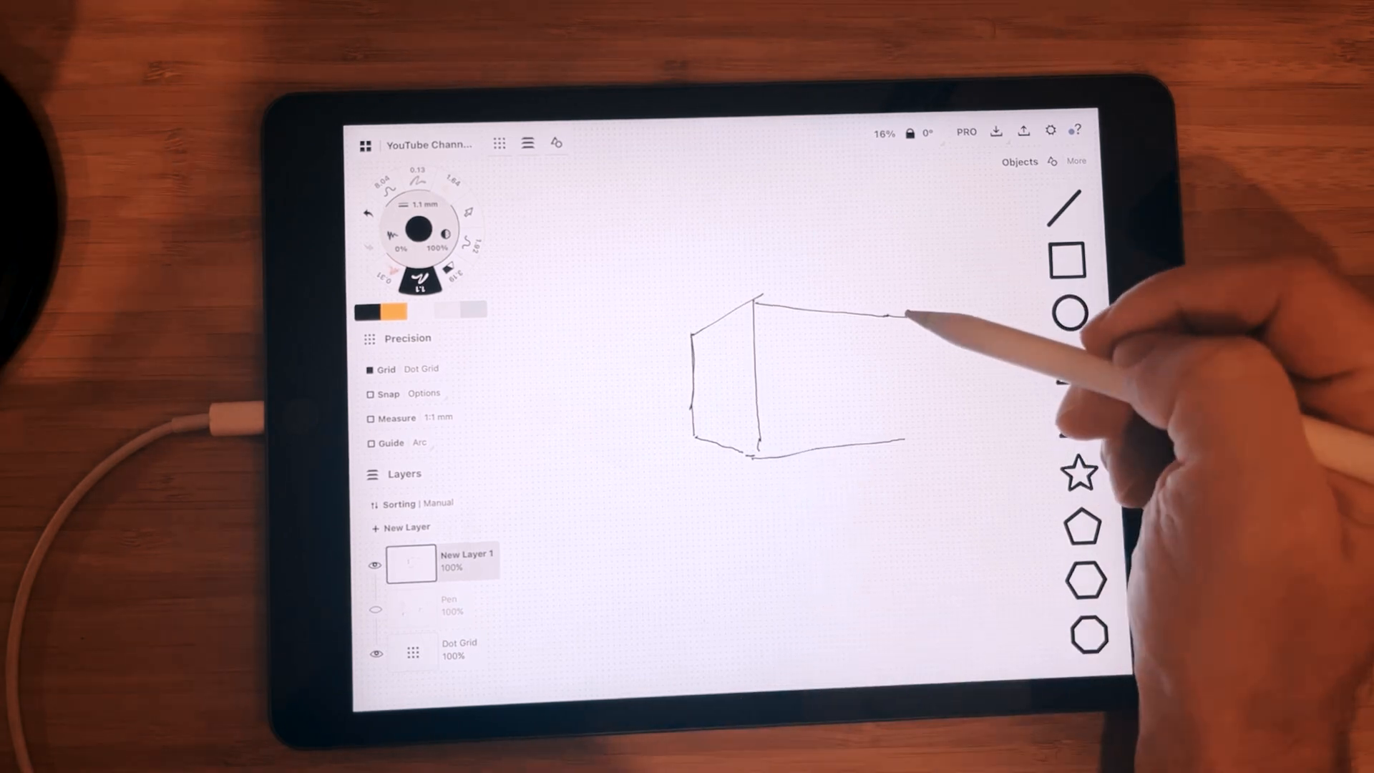
drag(906, 317, 907, 439)
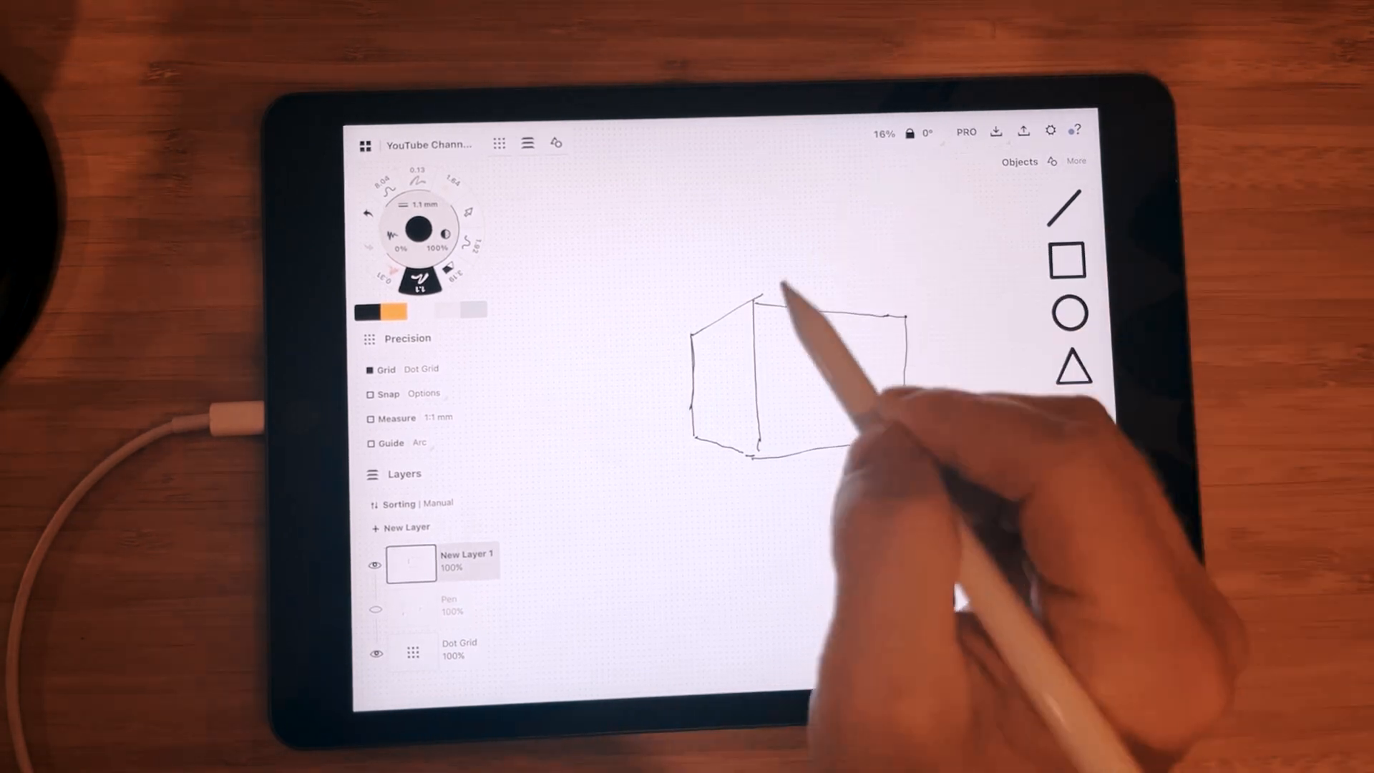
drag(696, 338, 727, 343)
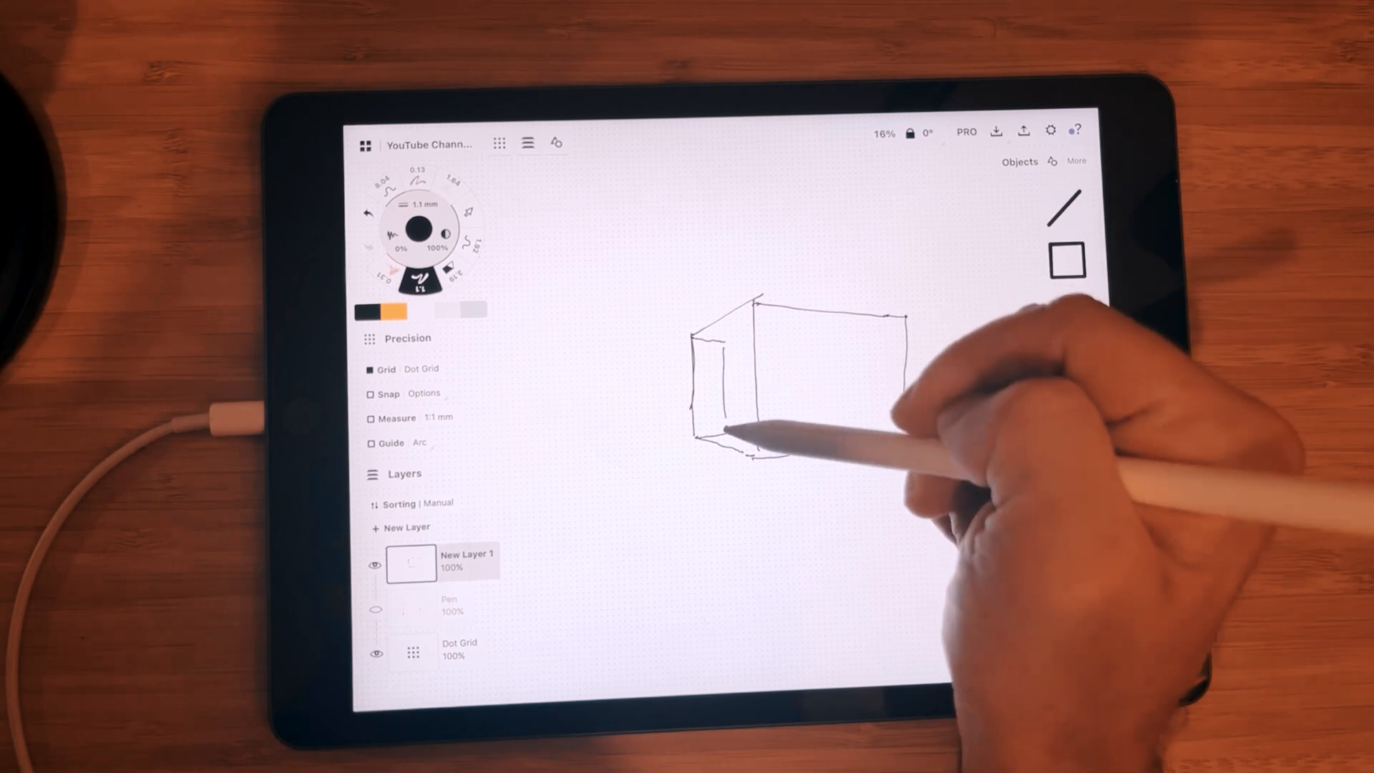
drag(726, 439, 726, 343)
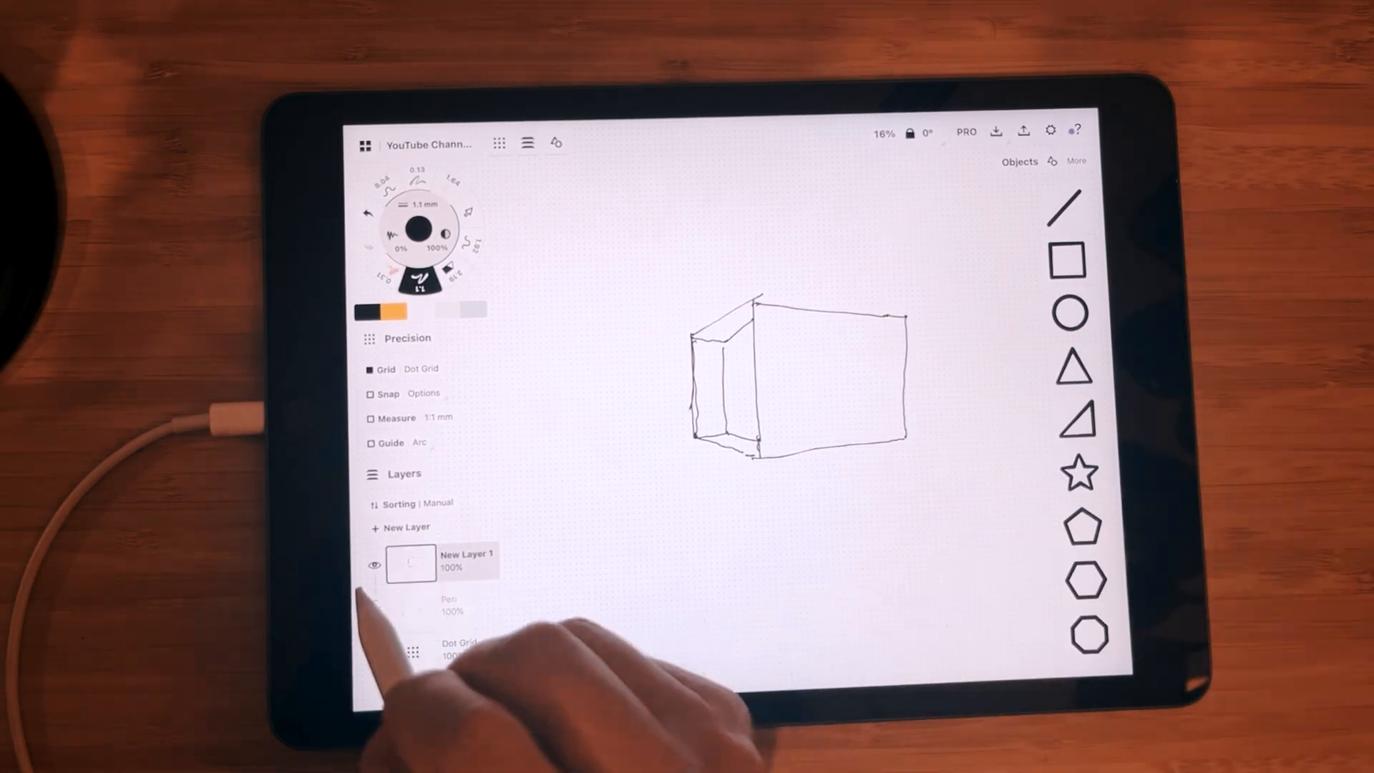
Show the landscape layer again and shade the cabin's narrow face with blue vertical hatching
click(376, 609)
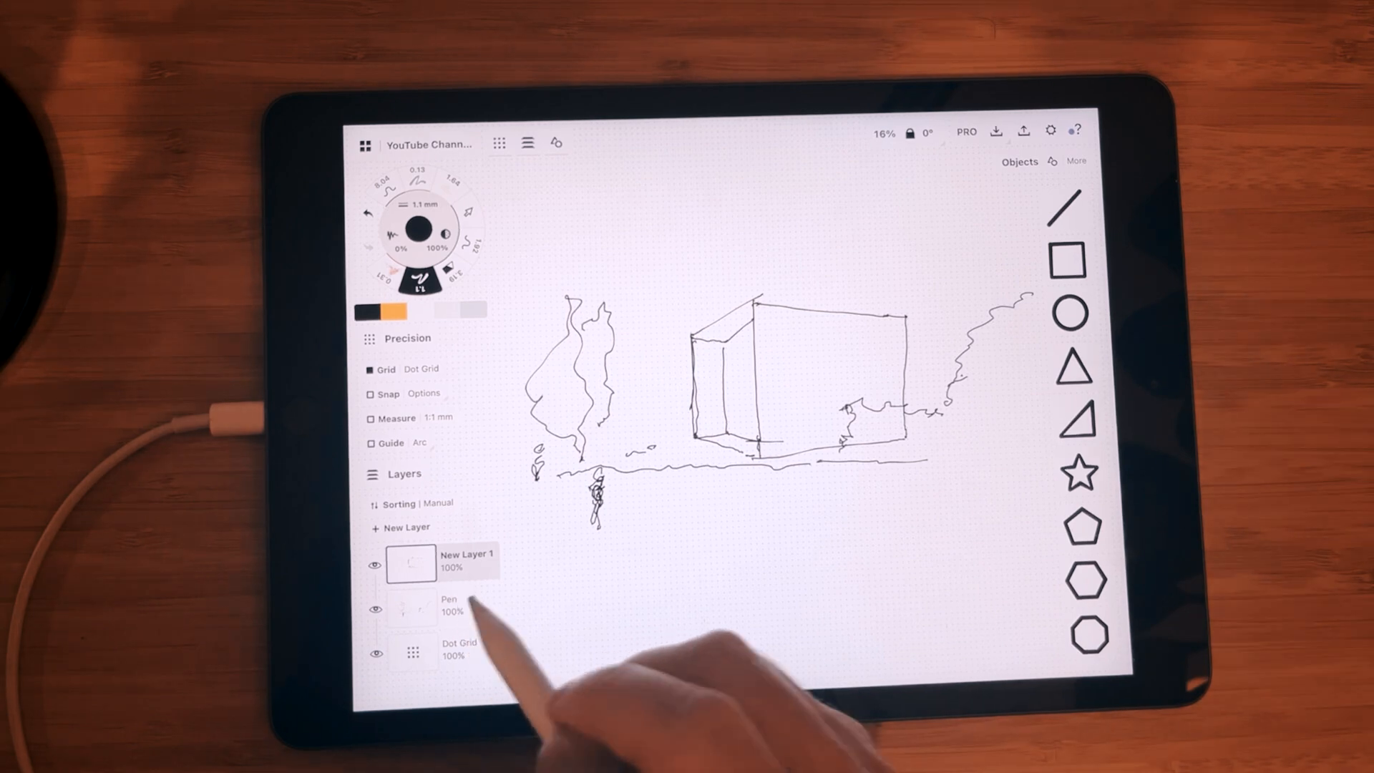
click(411, 606)
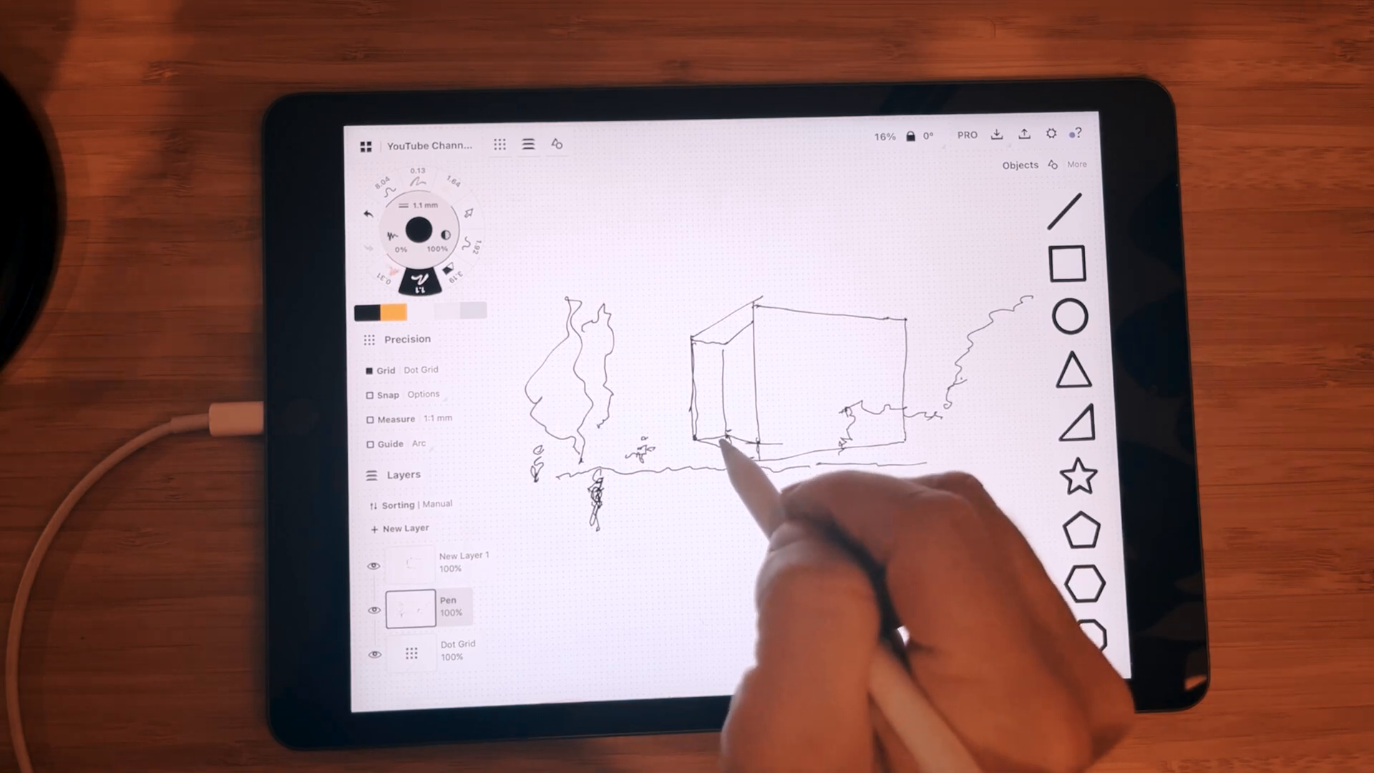
drag(747, 450, 760, 456)
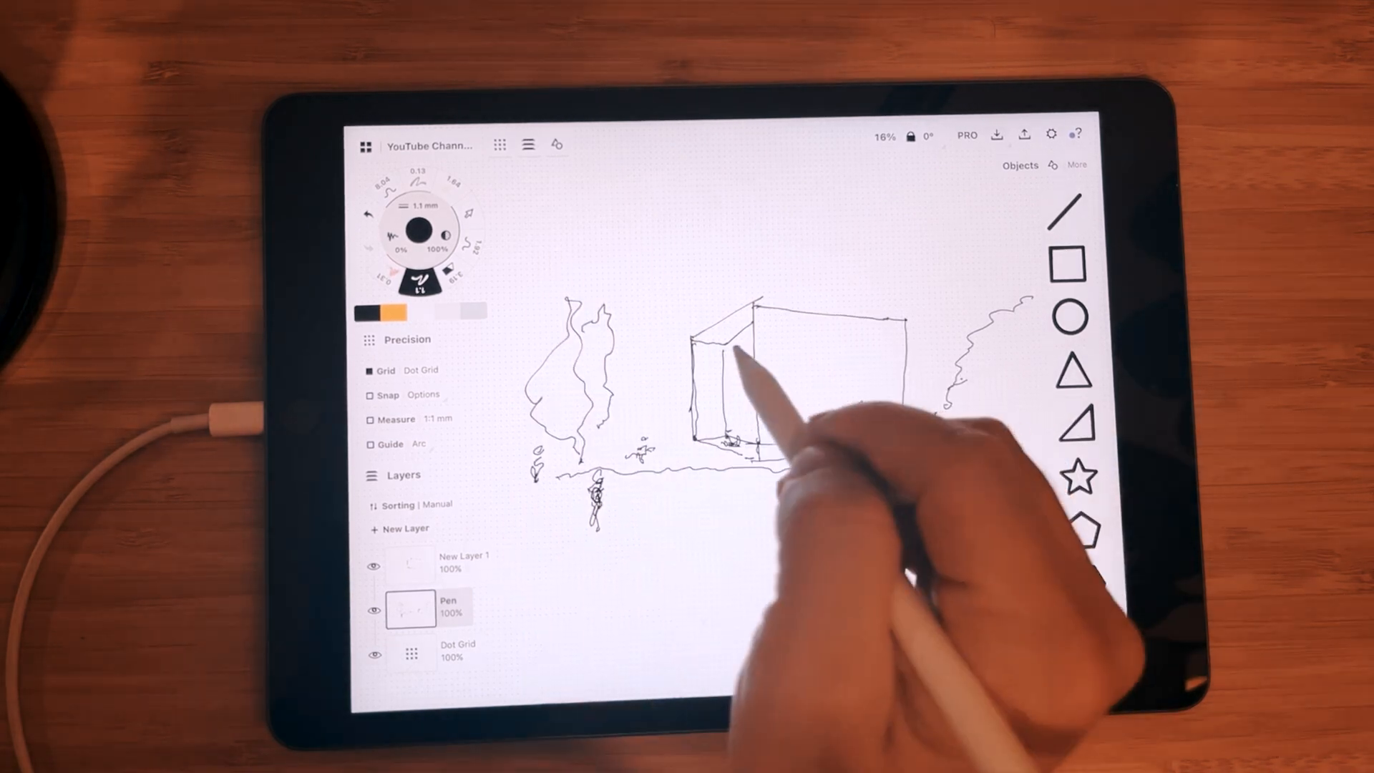
click(418, 230)
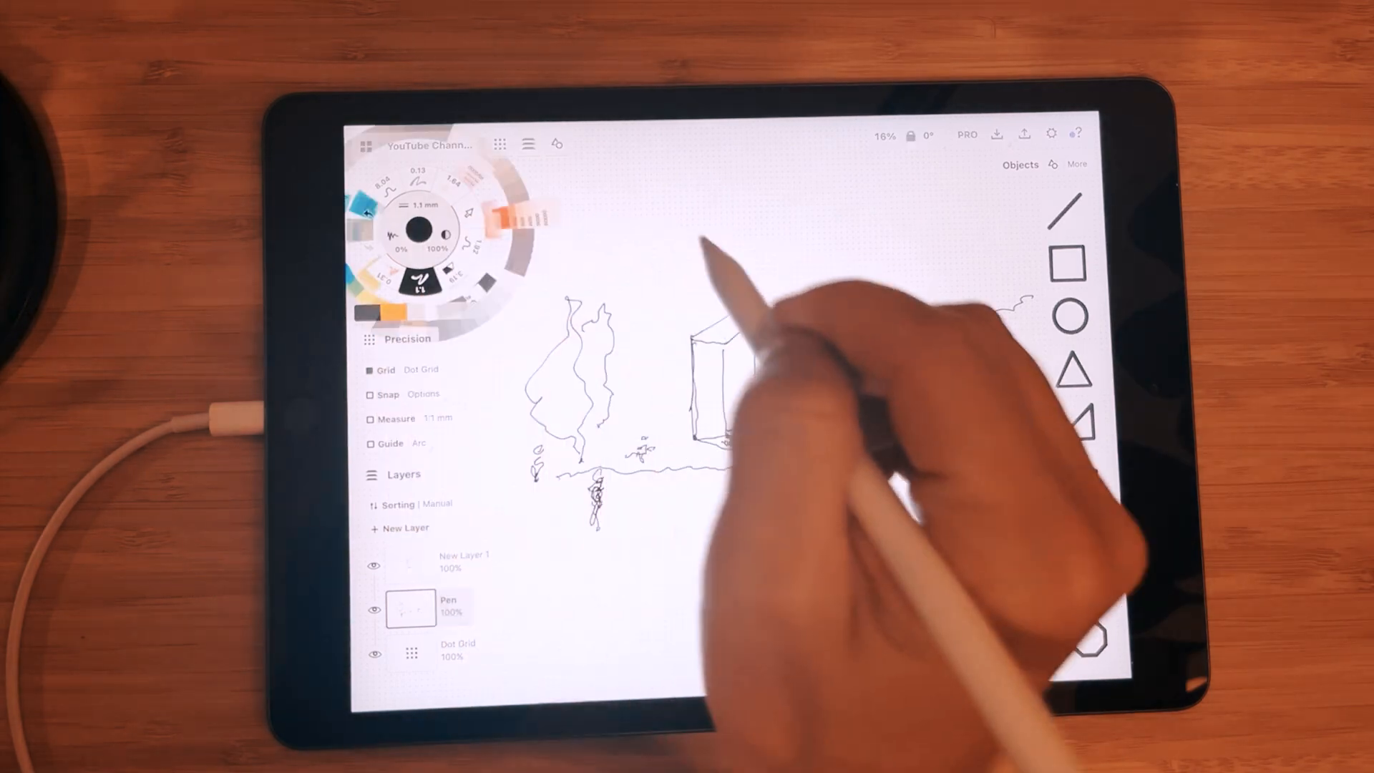
drag(514, 427, 451, 406)
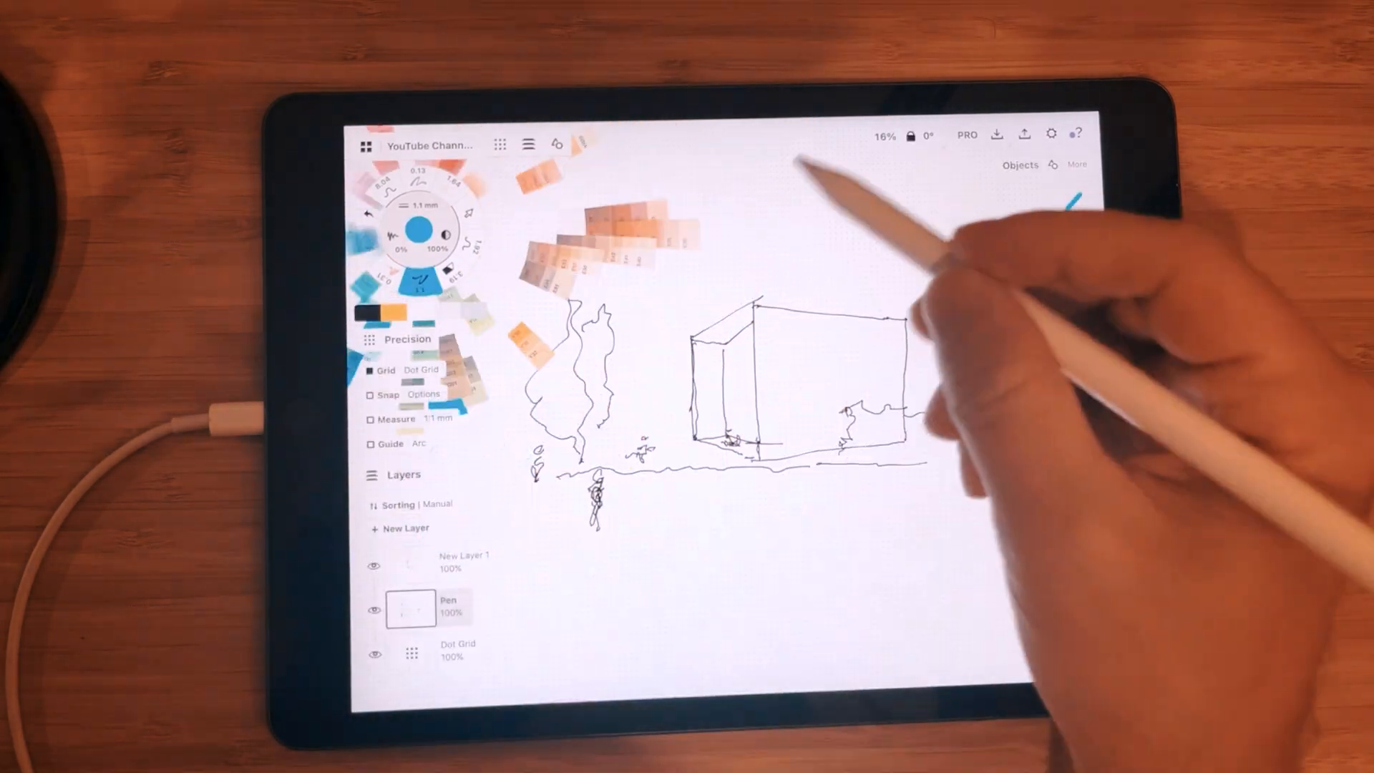
mouse_move(731, 430)
mouse_down()
mouse_move(731, 351)
mouse_move(736, 429)
mouse_up()
drag(740, 347, 749, 430)
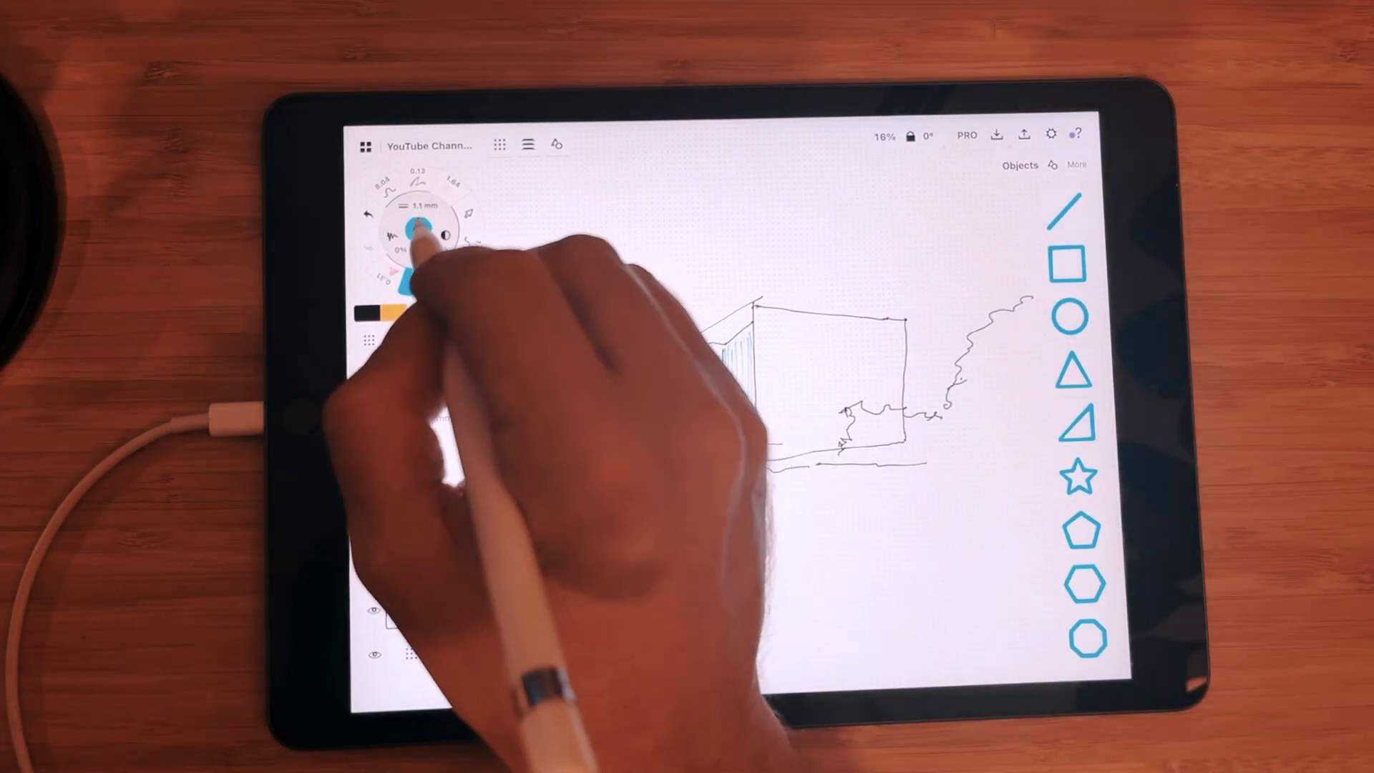
Switch the ink back to black and add dark hatch lines over the blue face
click(418, 230)
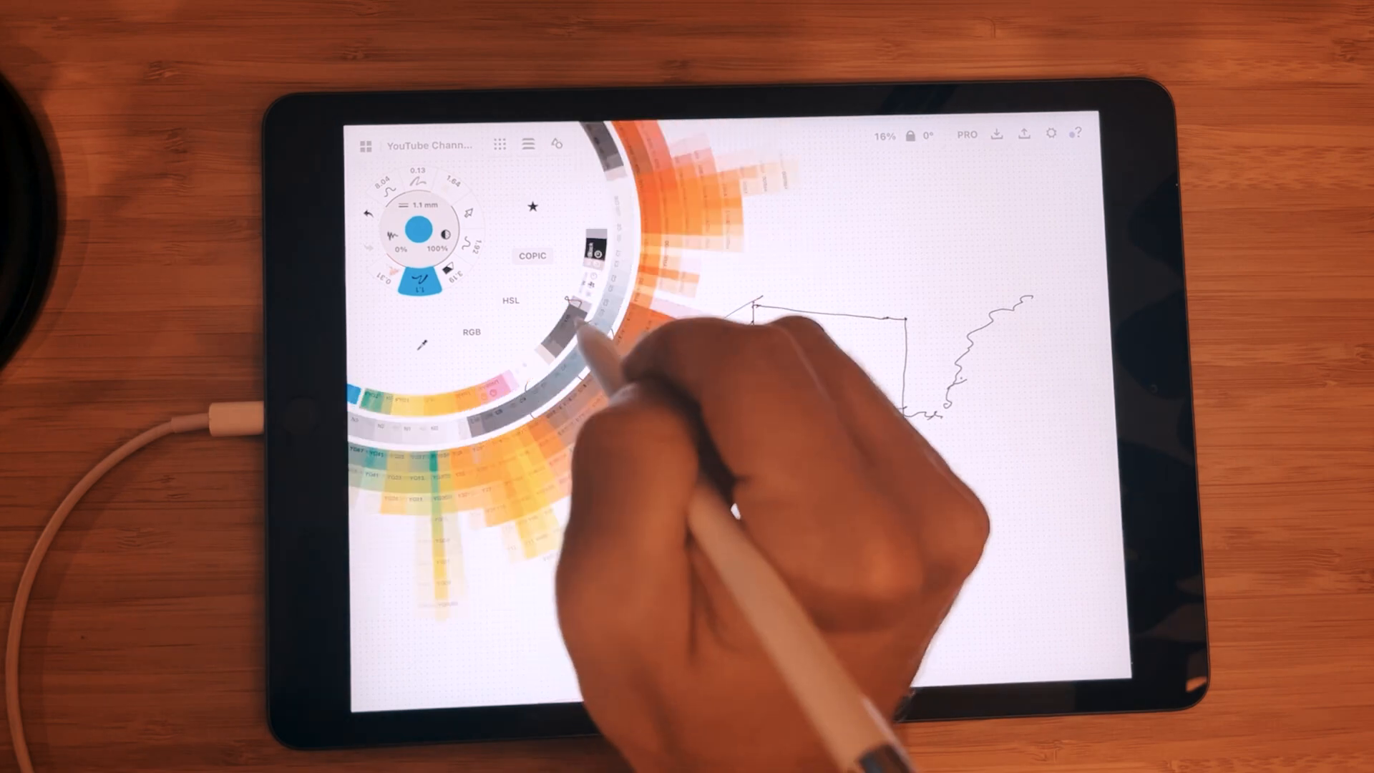
click(590, 268)
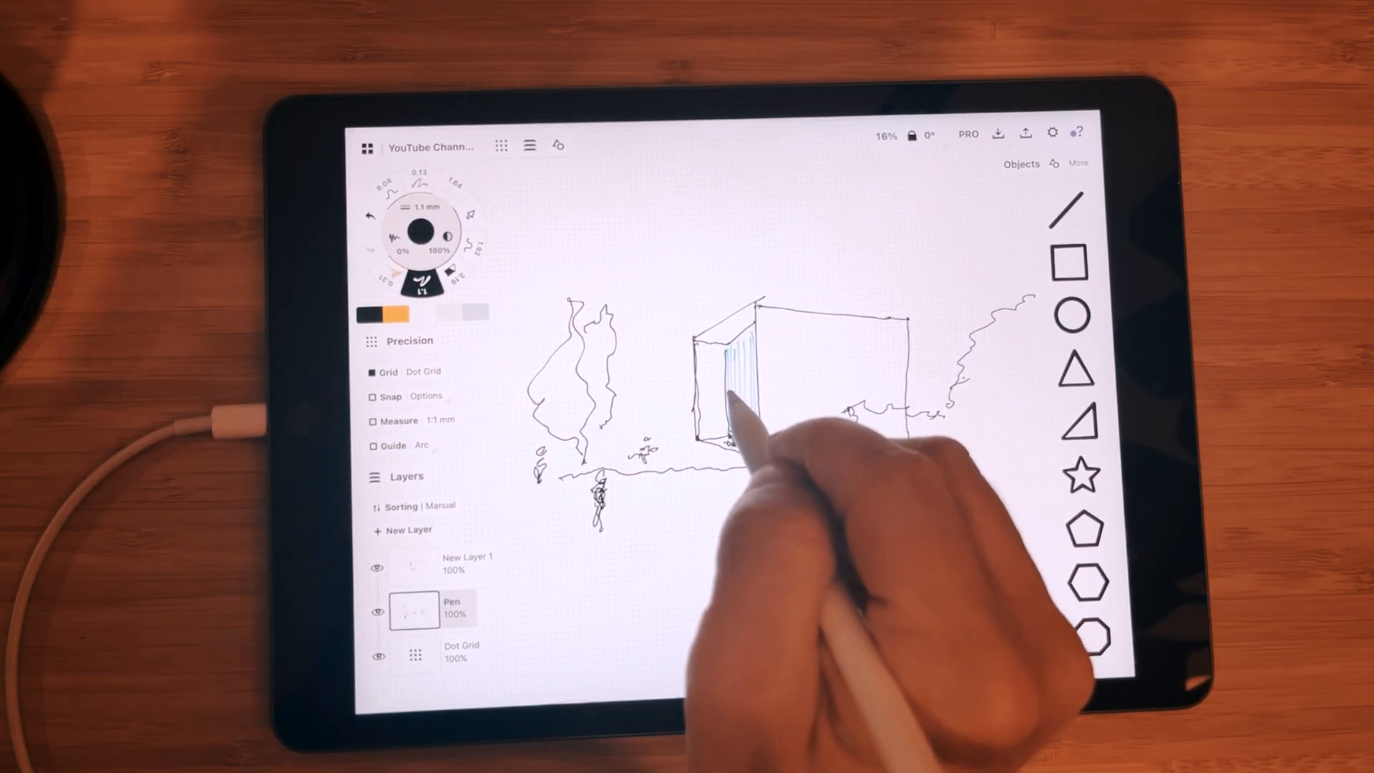
drag(738, 354, 740, 435)
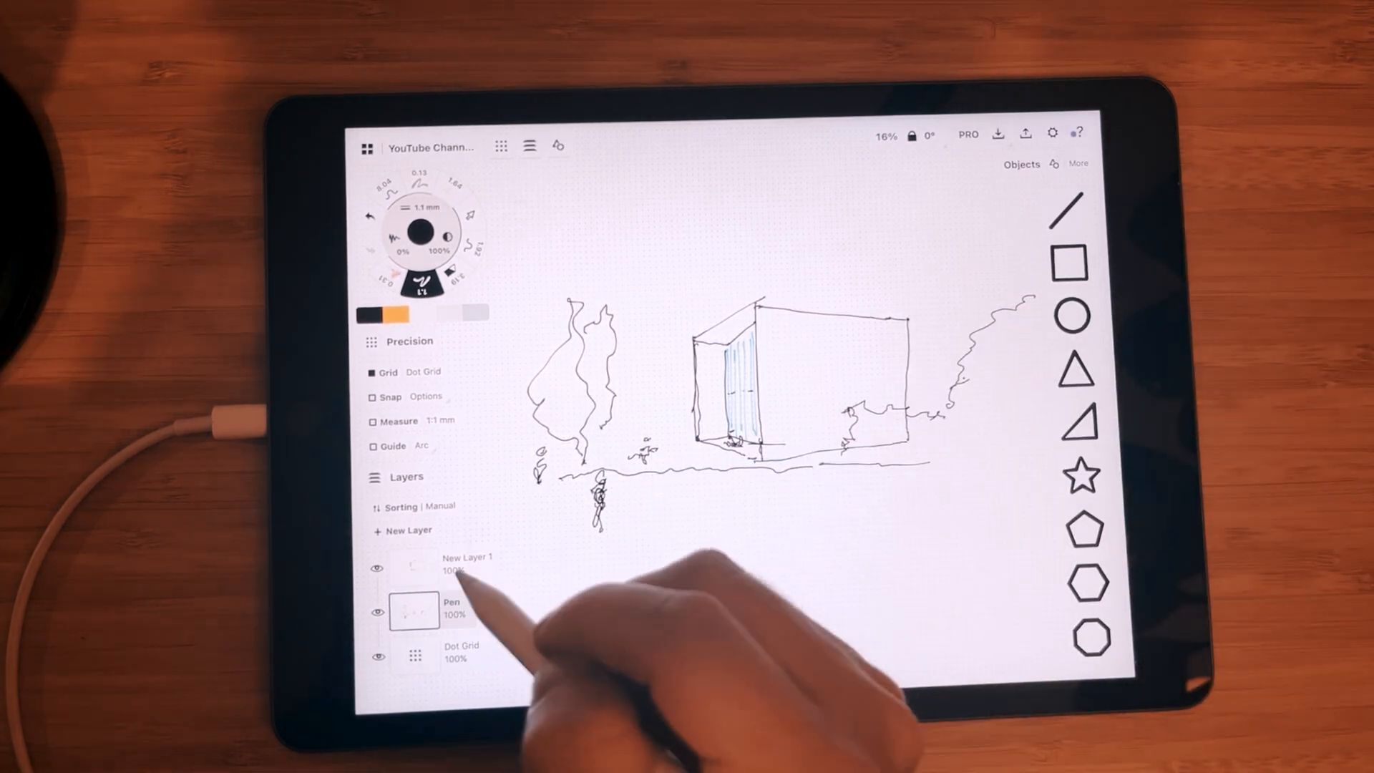
On the cabin outline layer, draw a tall narrow window on the long face and a ground line to the left
click(378, 610)
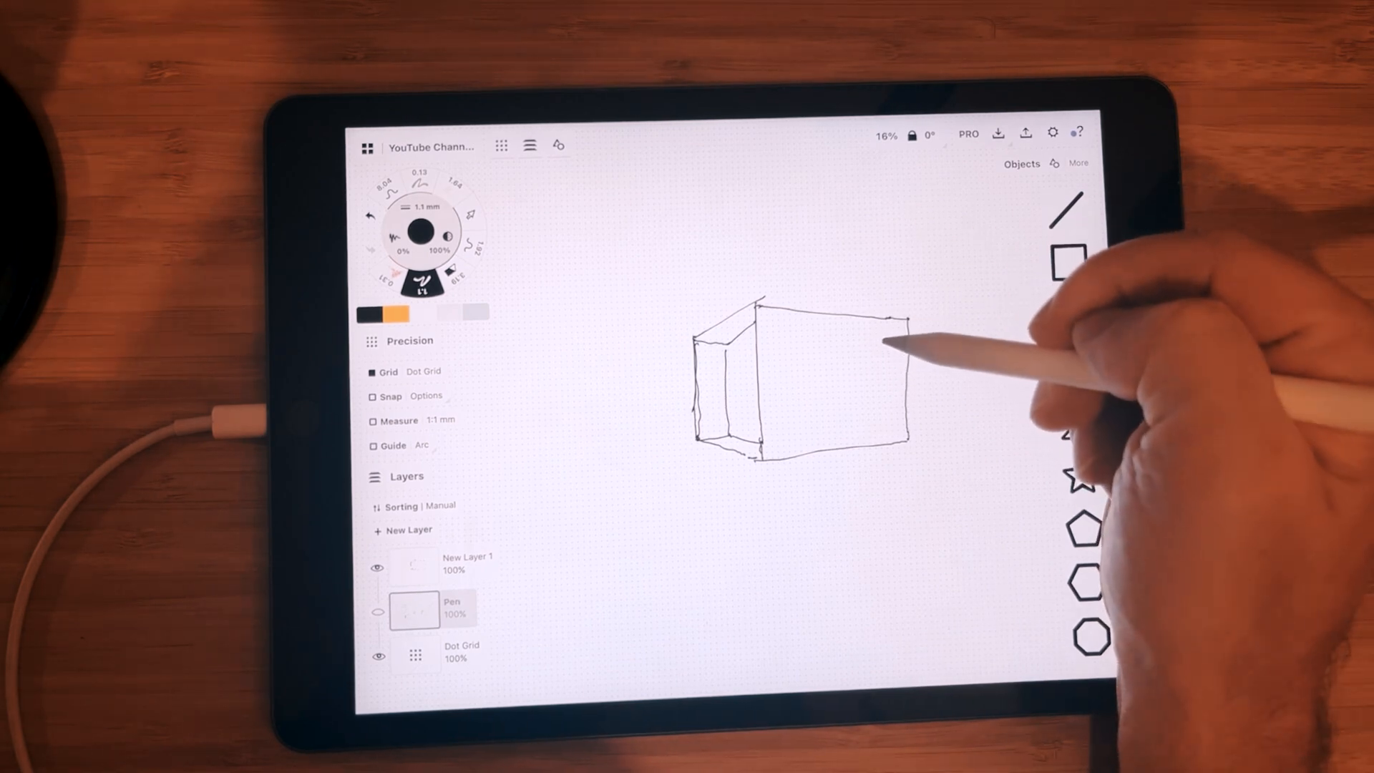
click(882, 342)
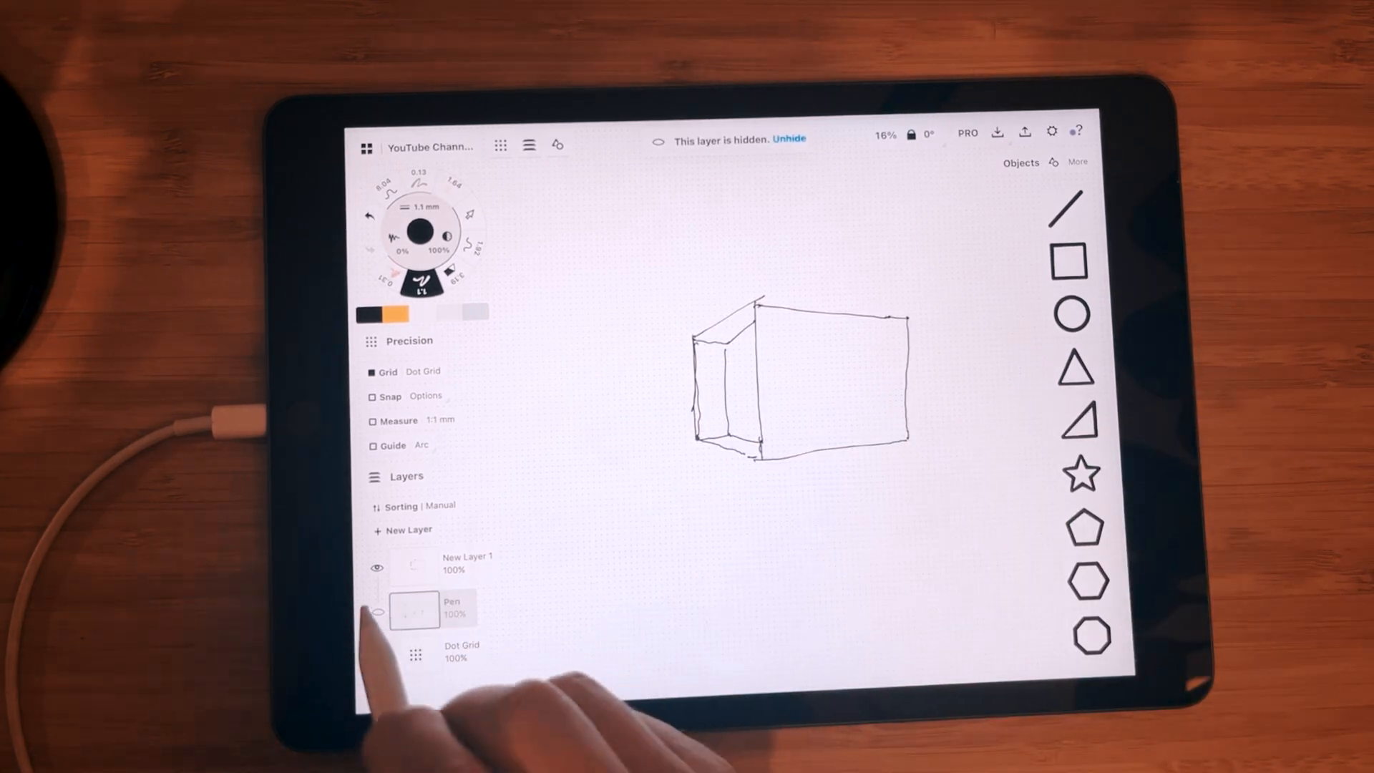
click(467, 561)
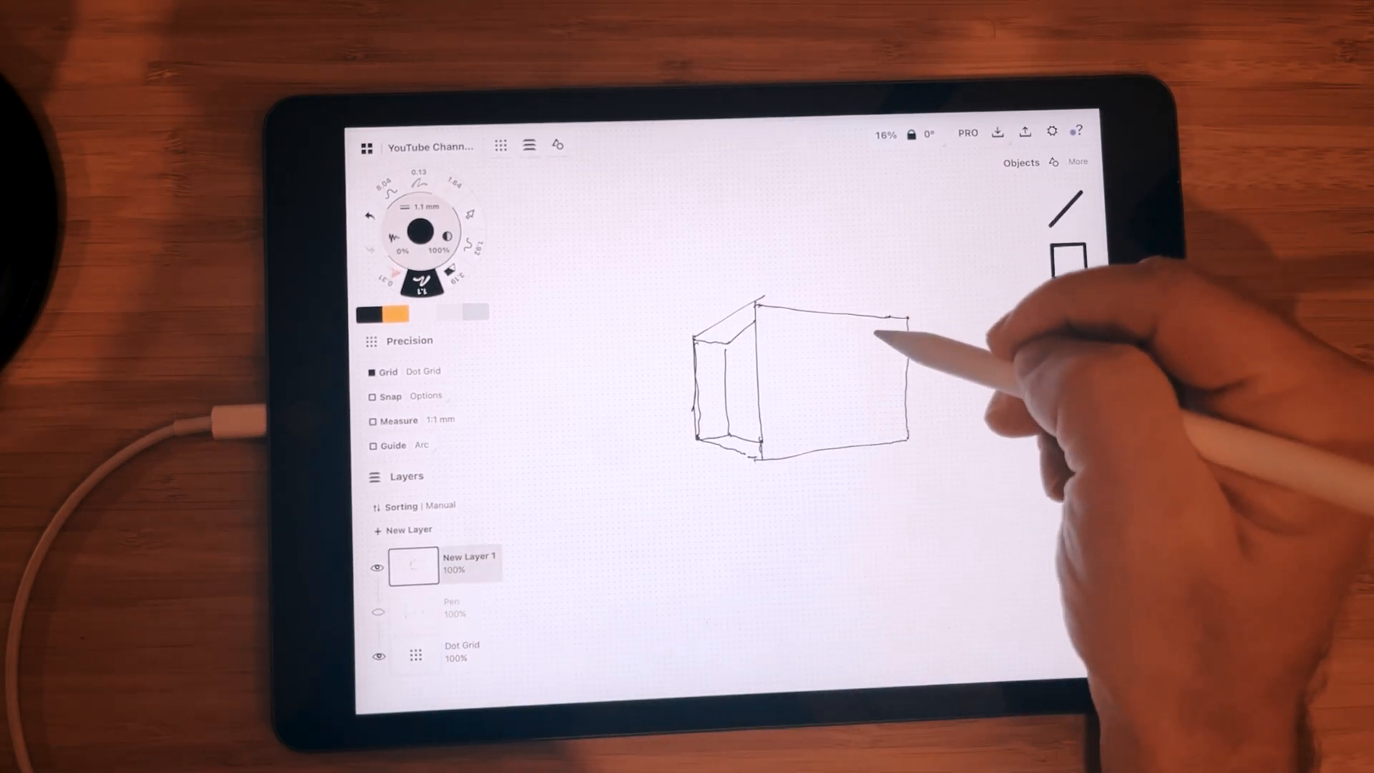
drag(878, 335, 880, 429)
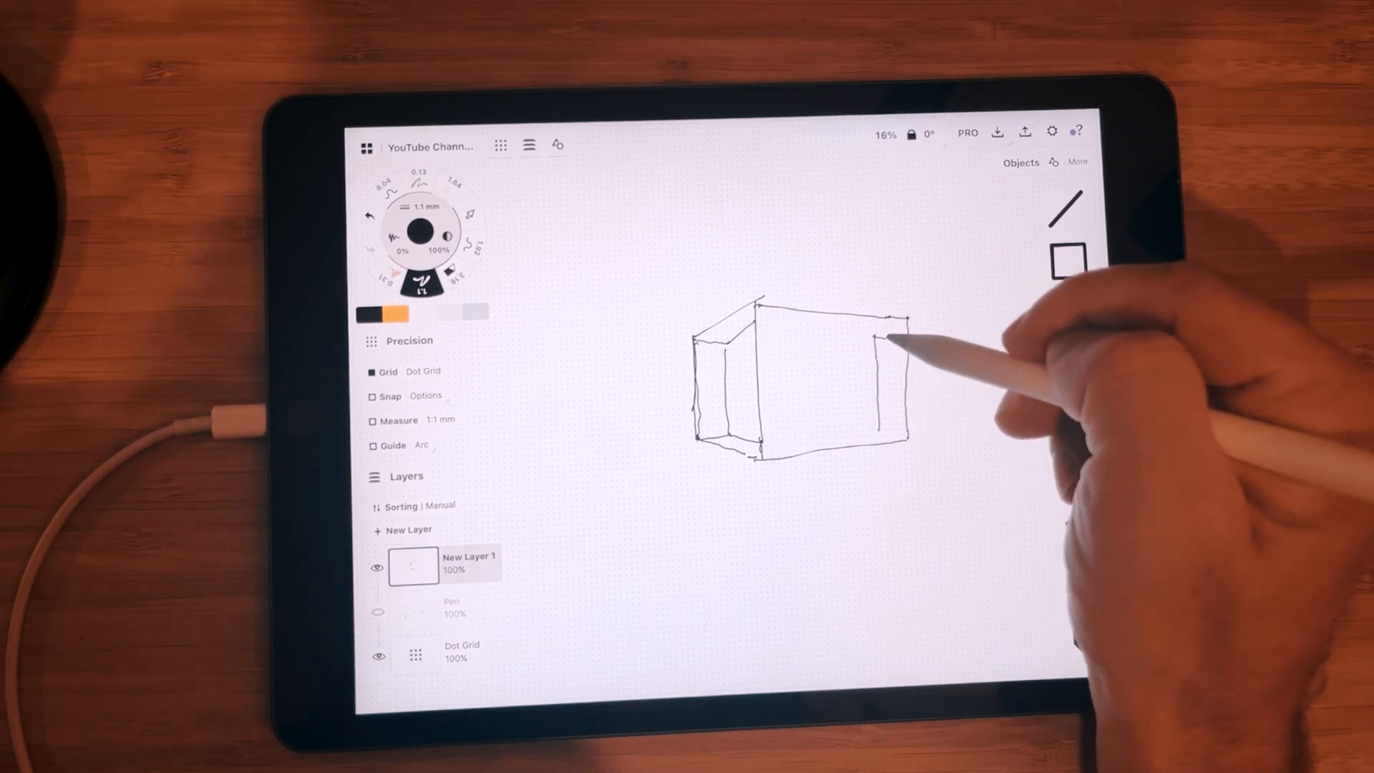
drag(888, 339, 890, 428)
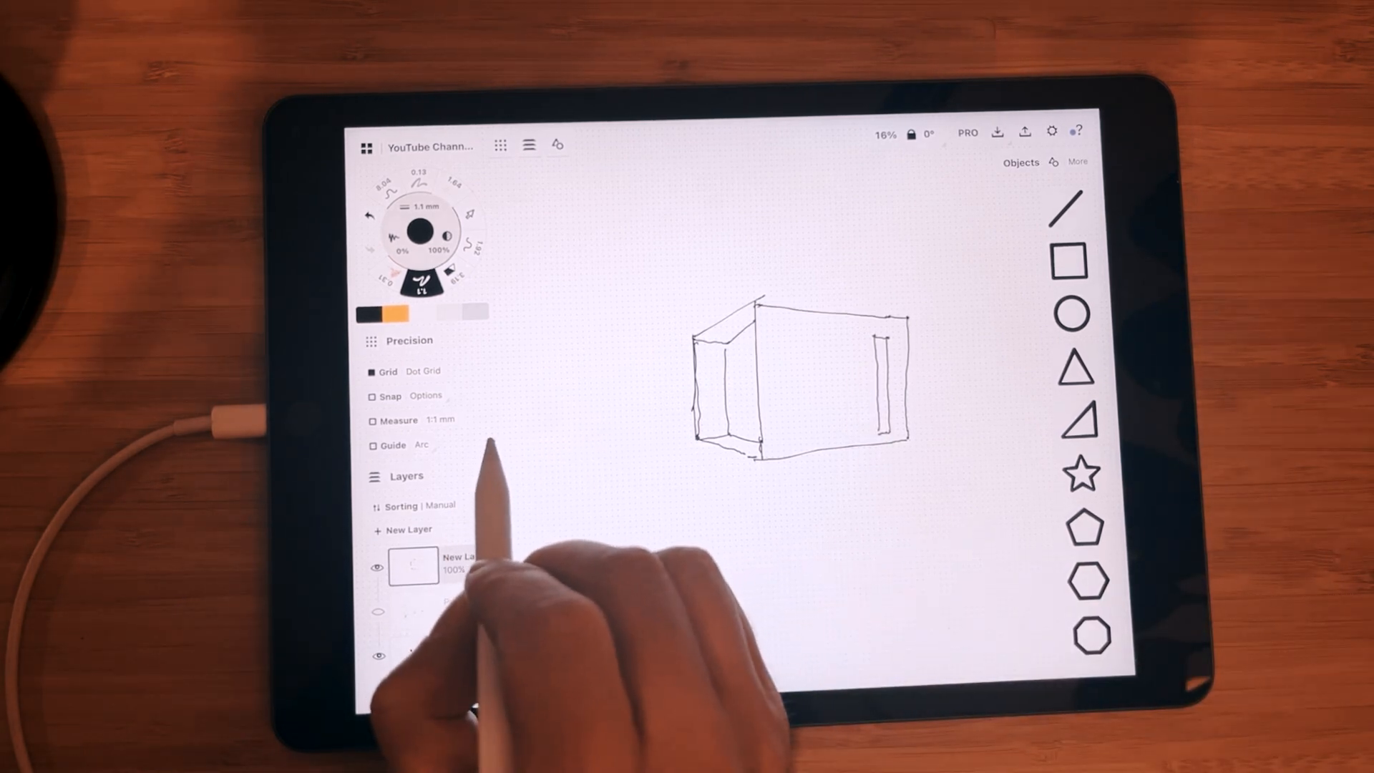
drag(483, 449, 685, 427)
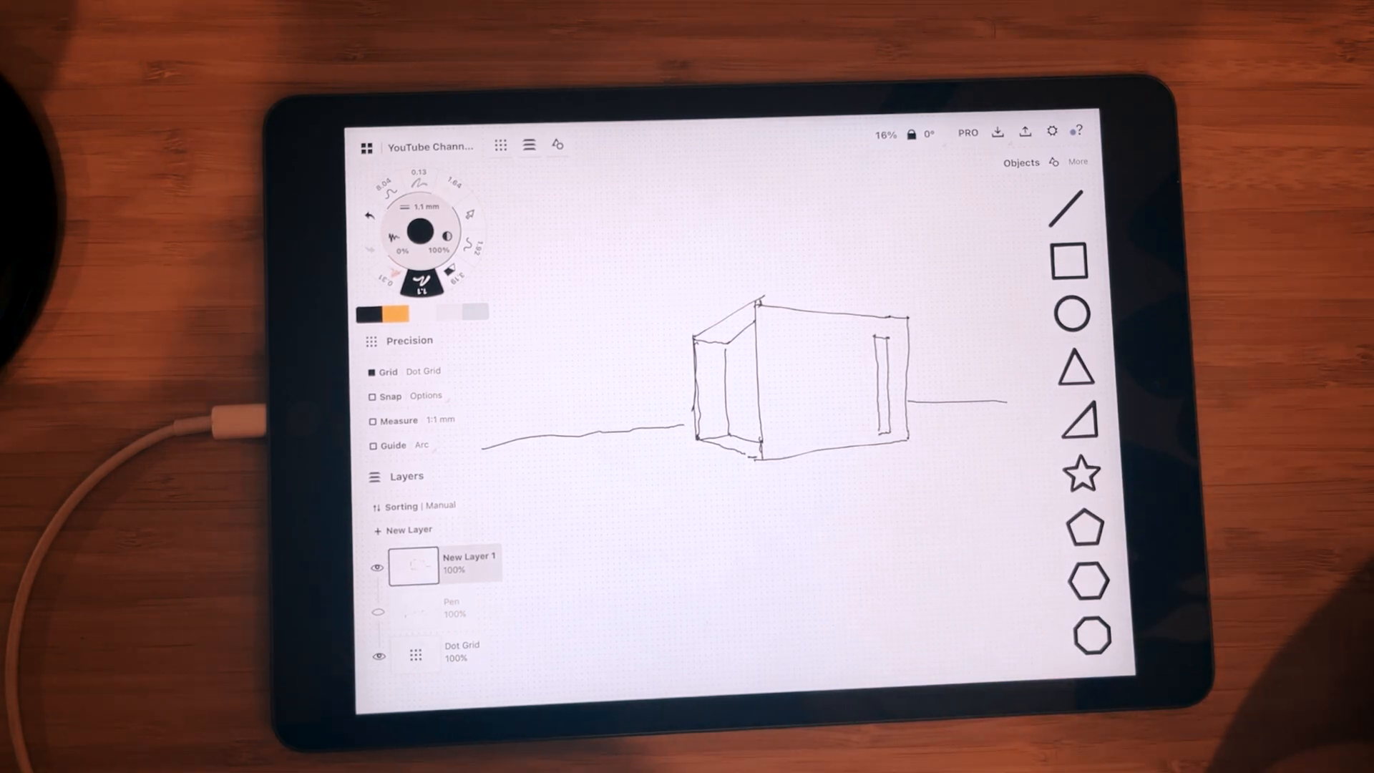
Rename the cabin outline layer to 'Stable diffusion' and confirm
click(378, 613)
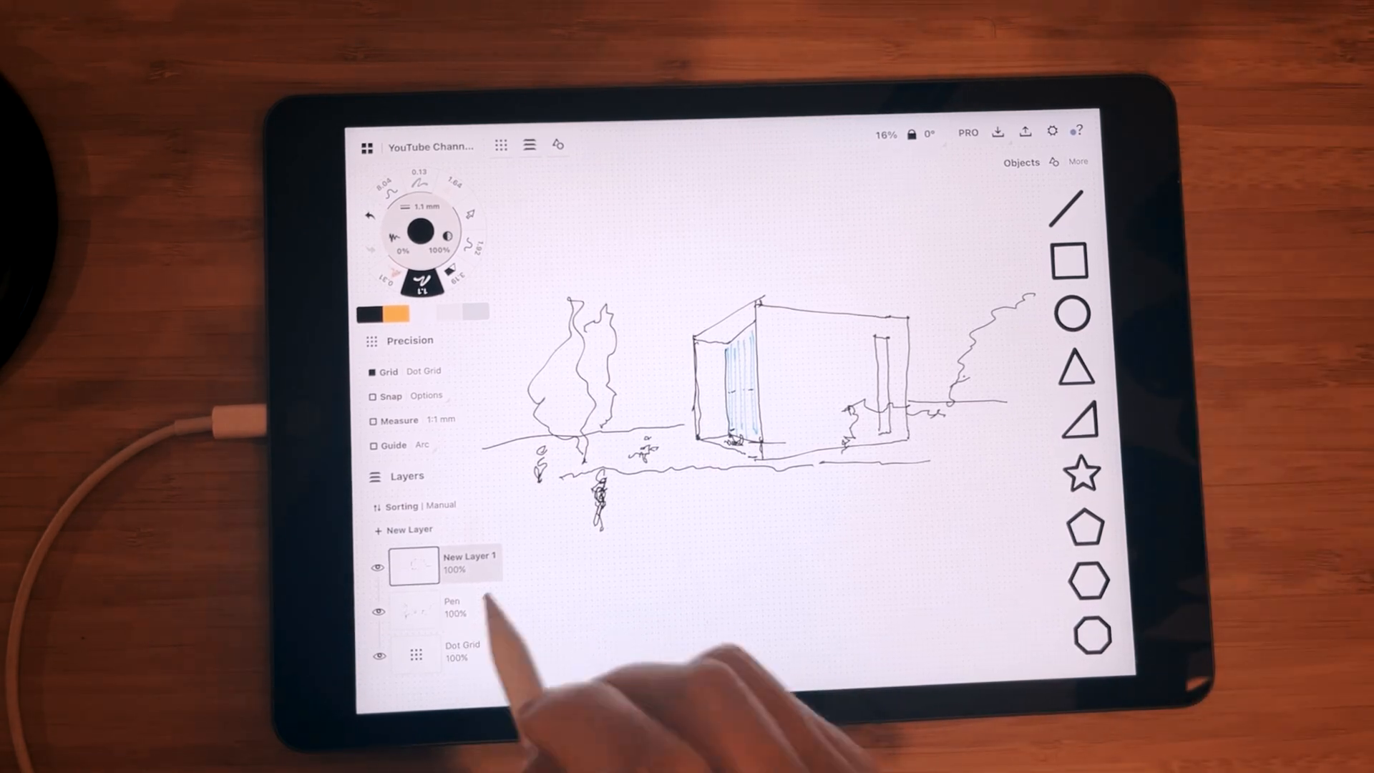
click(415, 607)
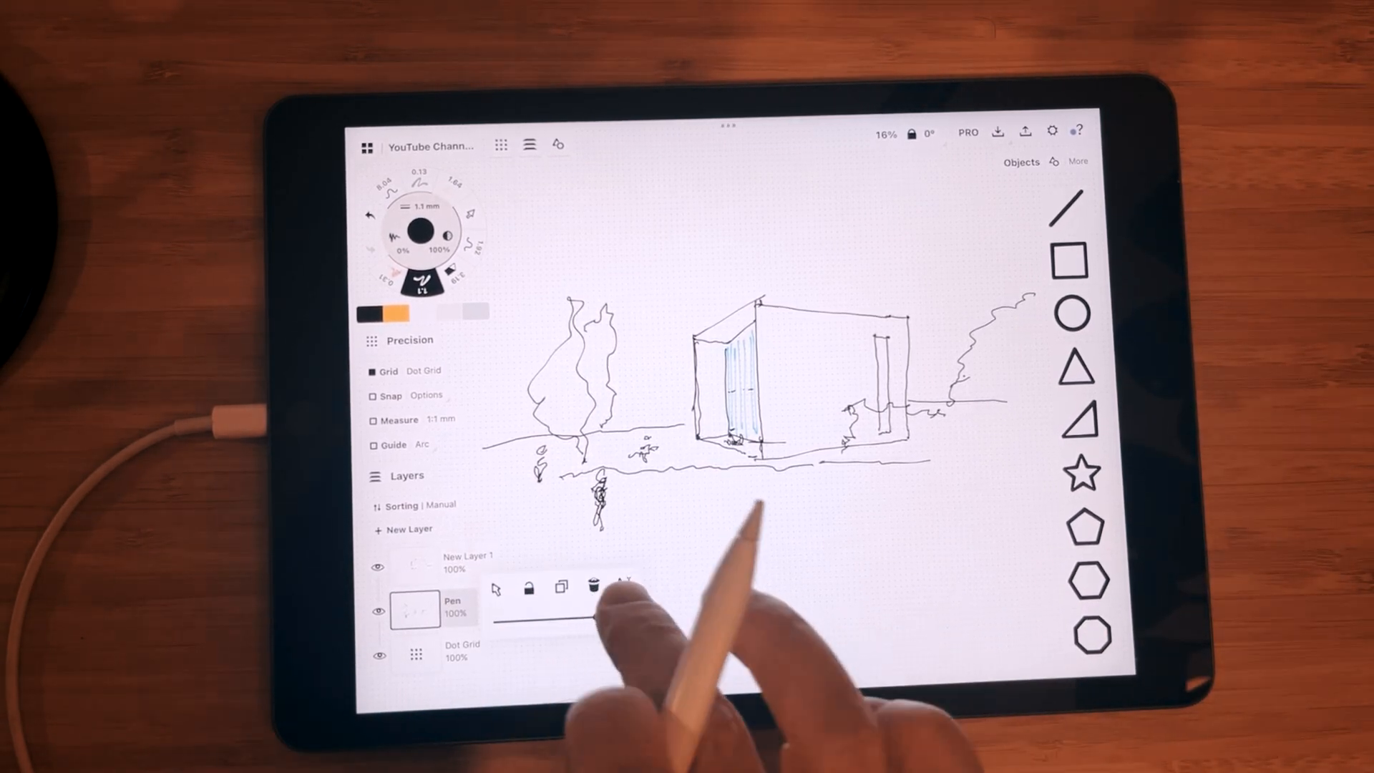
click(622, 586)
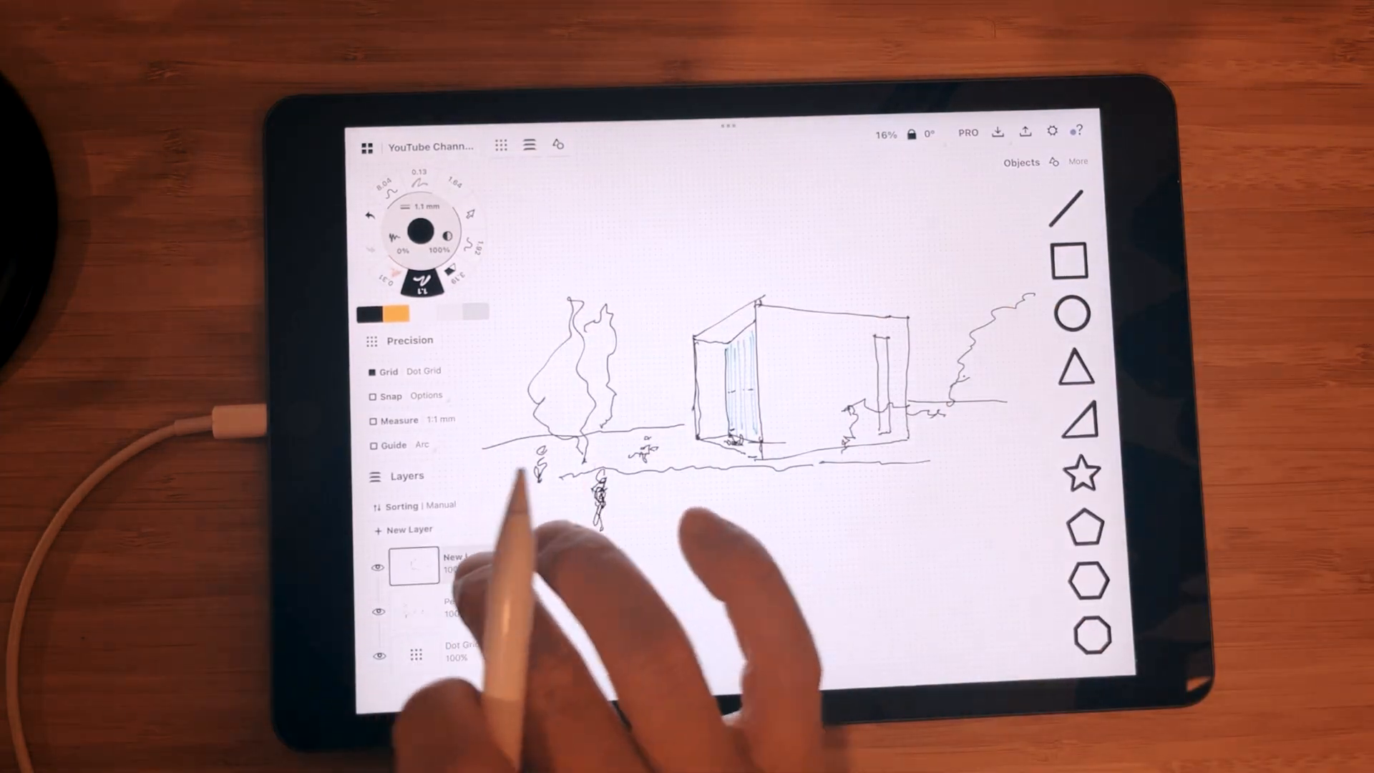
click(414, 564)
click(469, 556)
text(St)
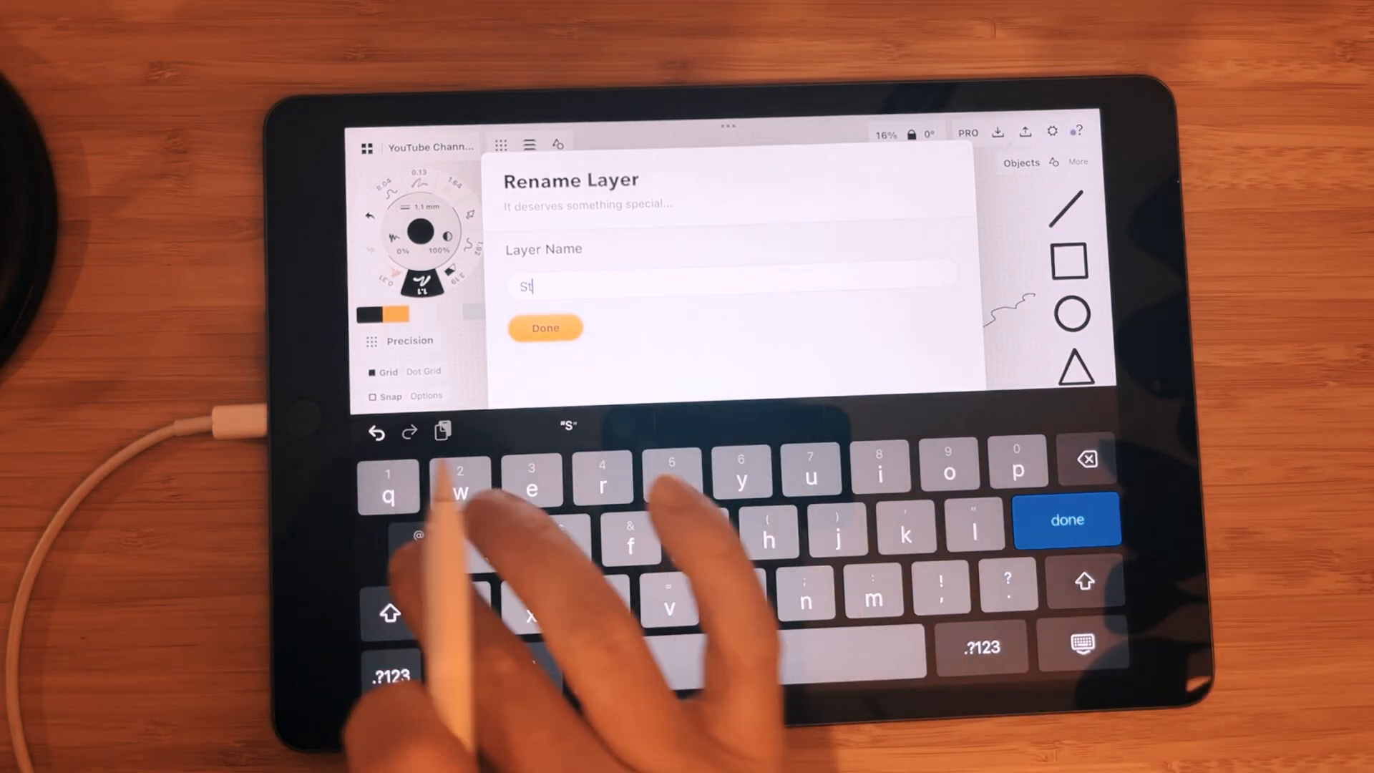
text(able diffusion)
key(Return)
click(545, 328)
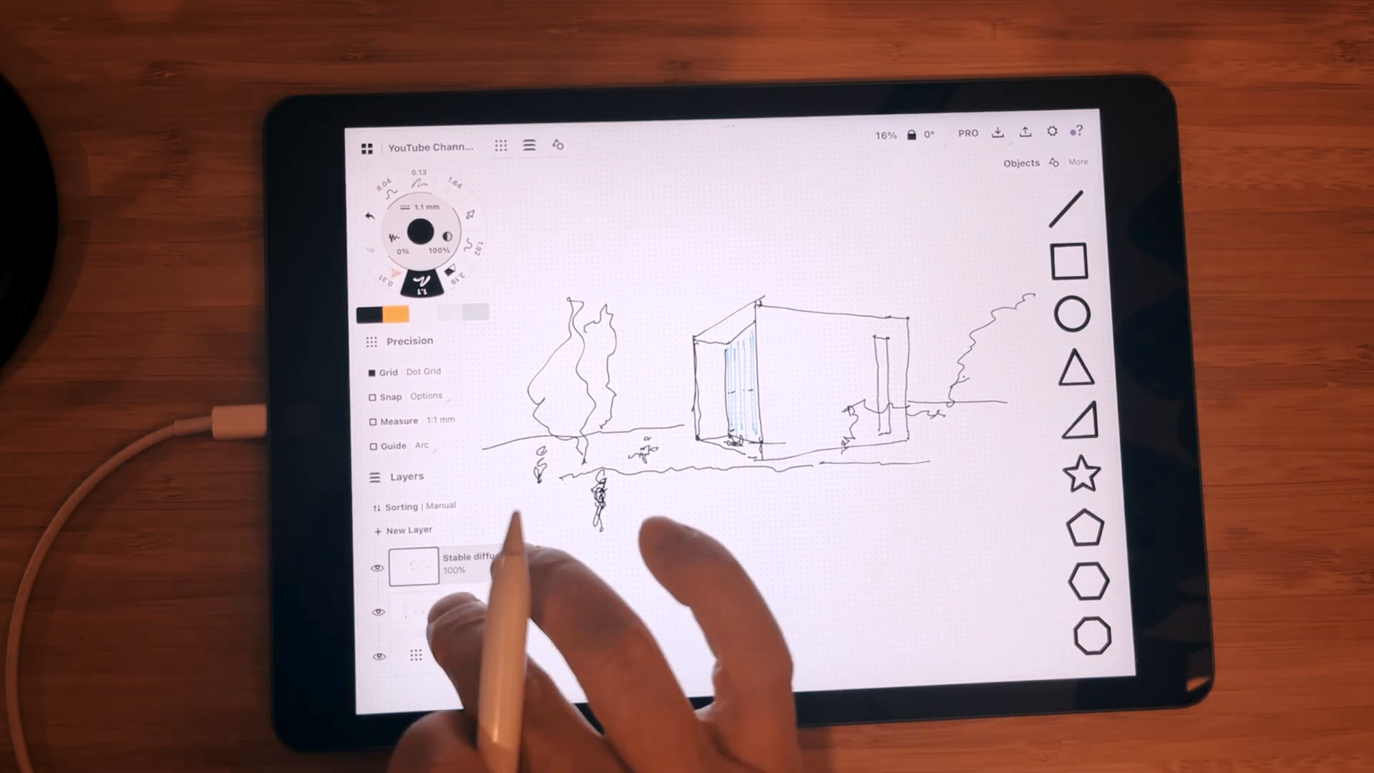
Hide the landscape, close the objects library, pan the sketch lower and bring up Export
click(378, 611)
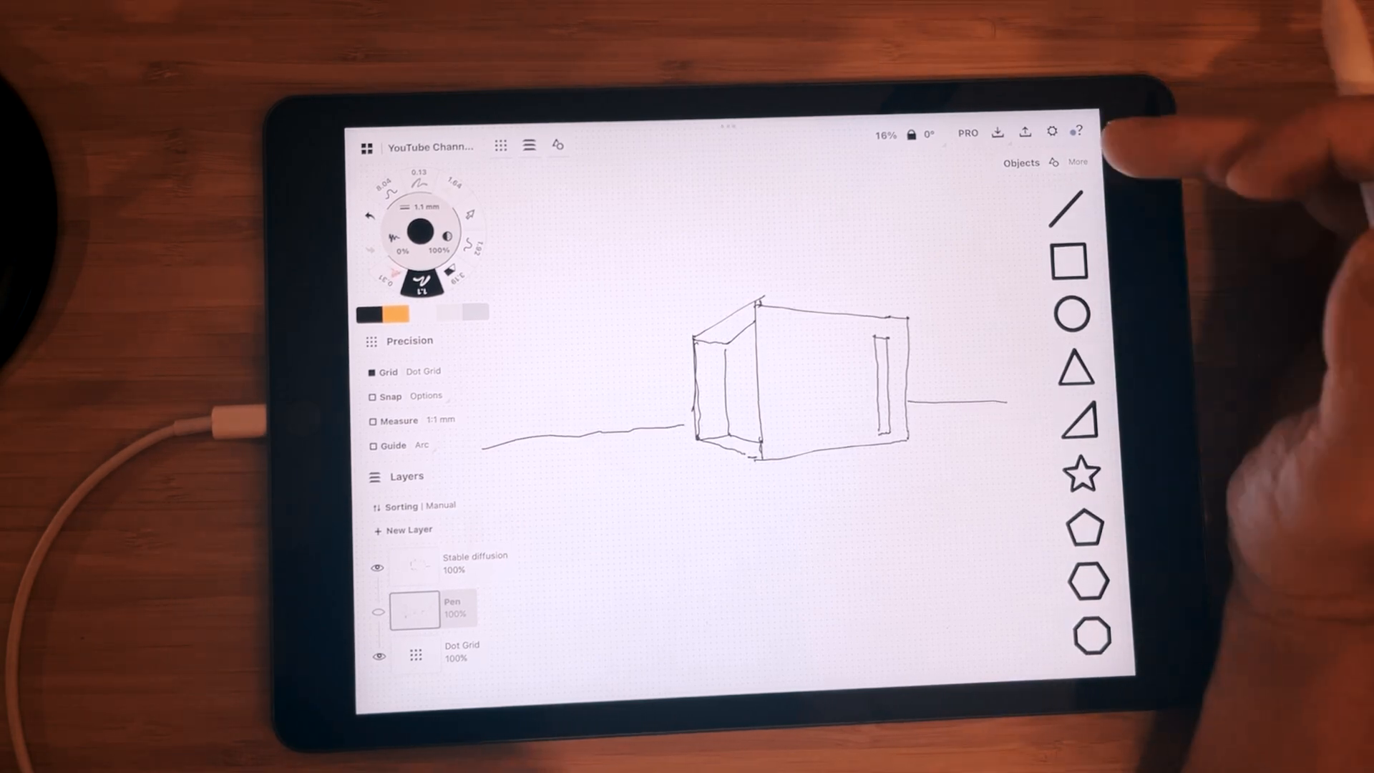
click(1077, 162)
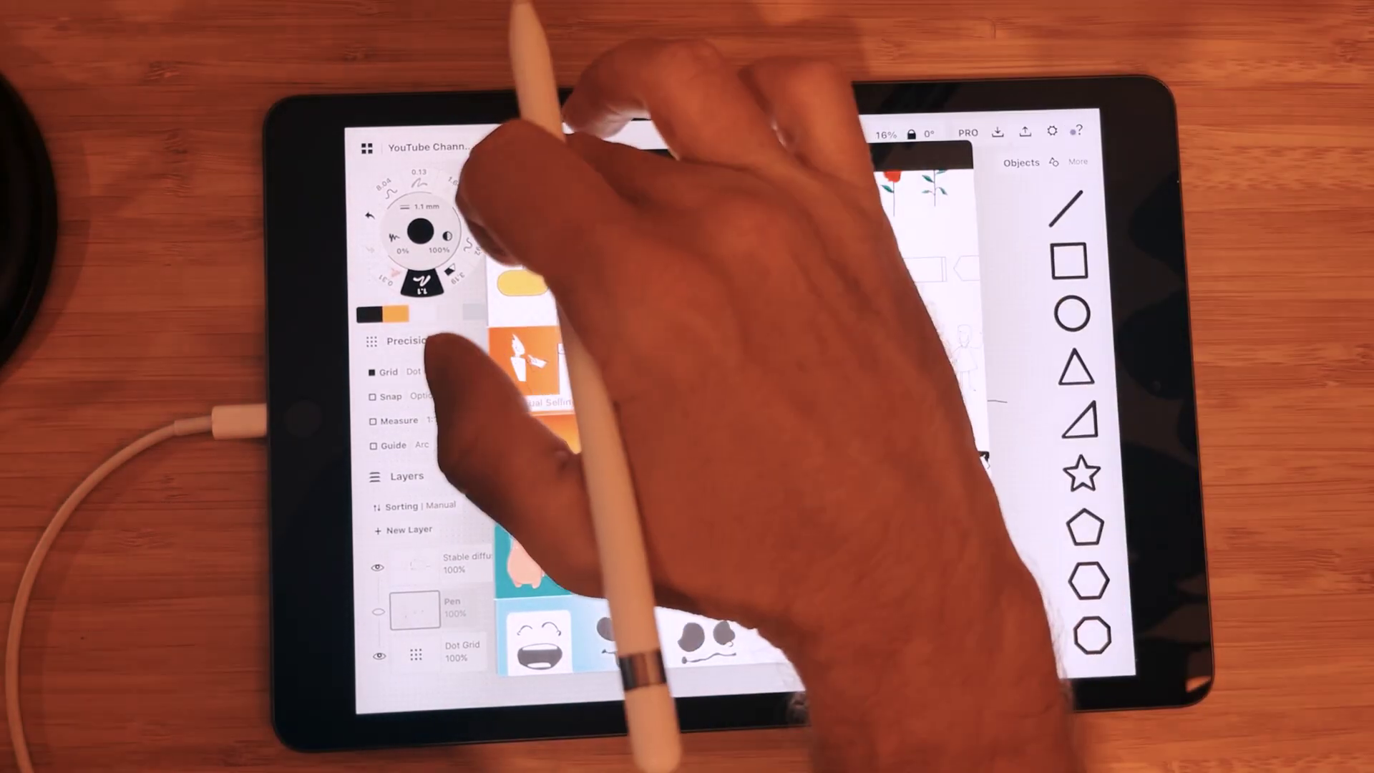
click(751, 322)
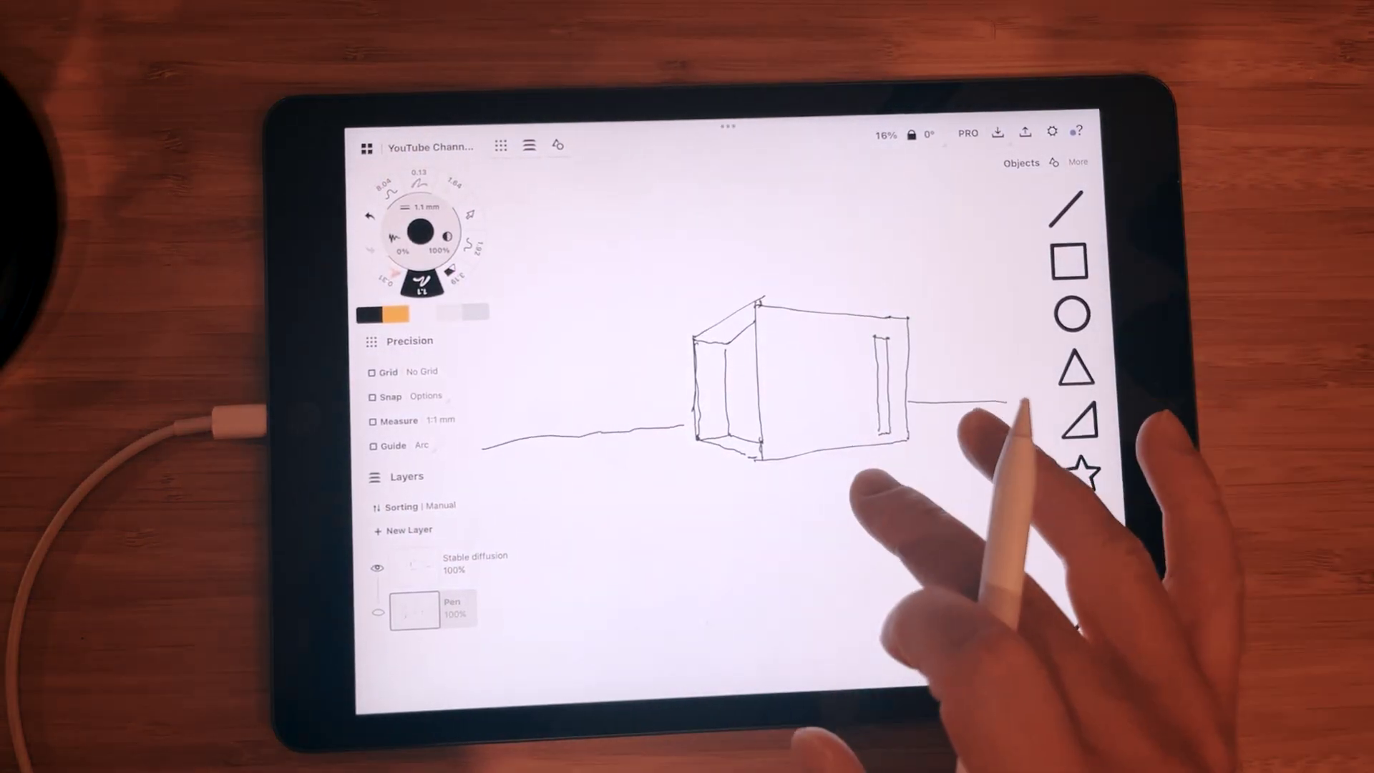
drag(913, 483, 901, 569)
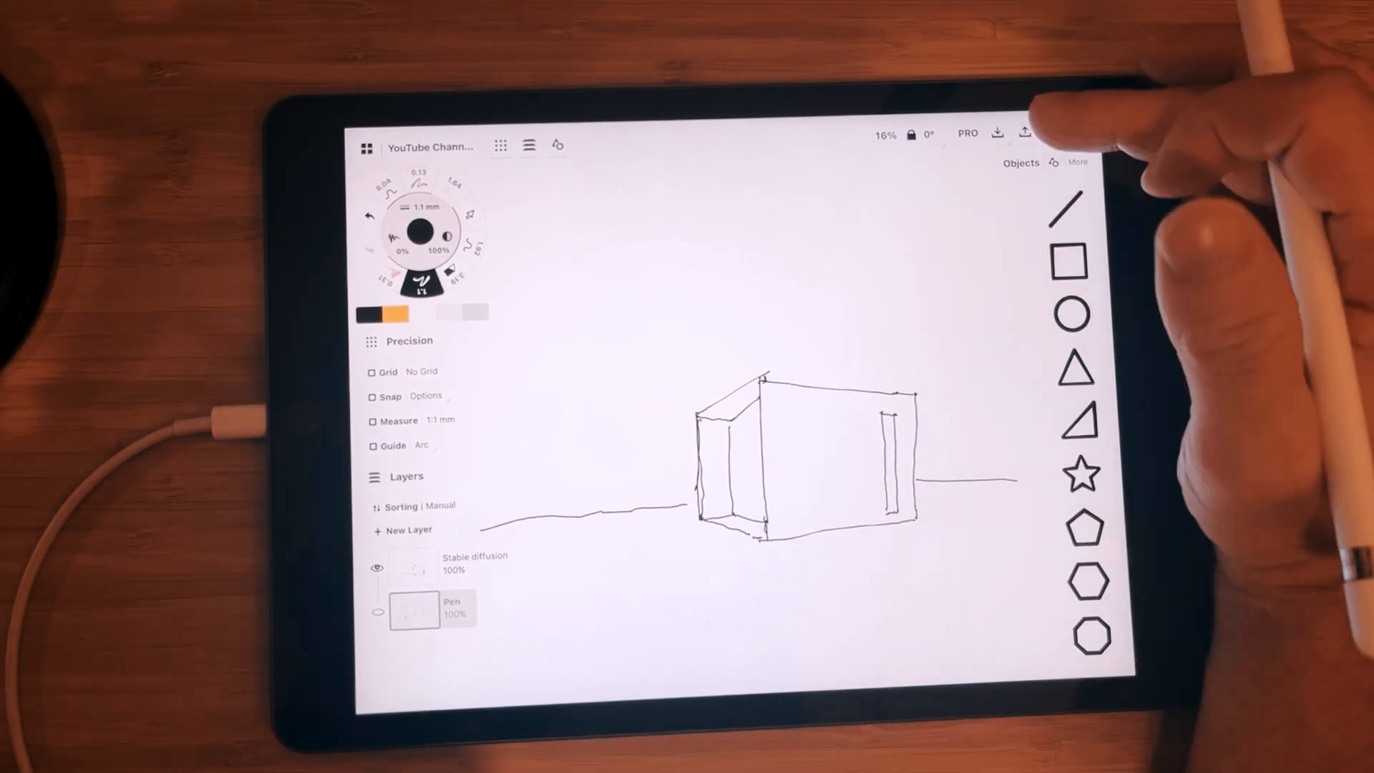
click(1024, 133)
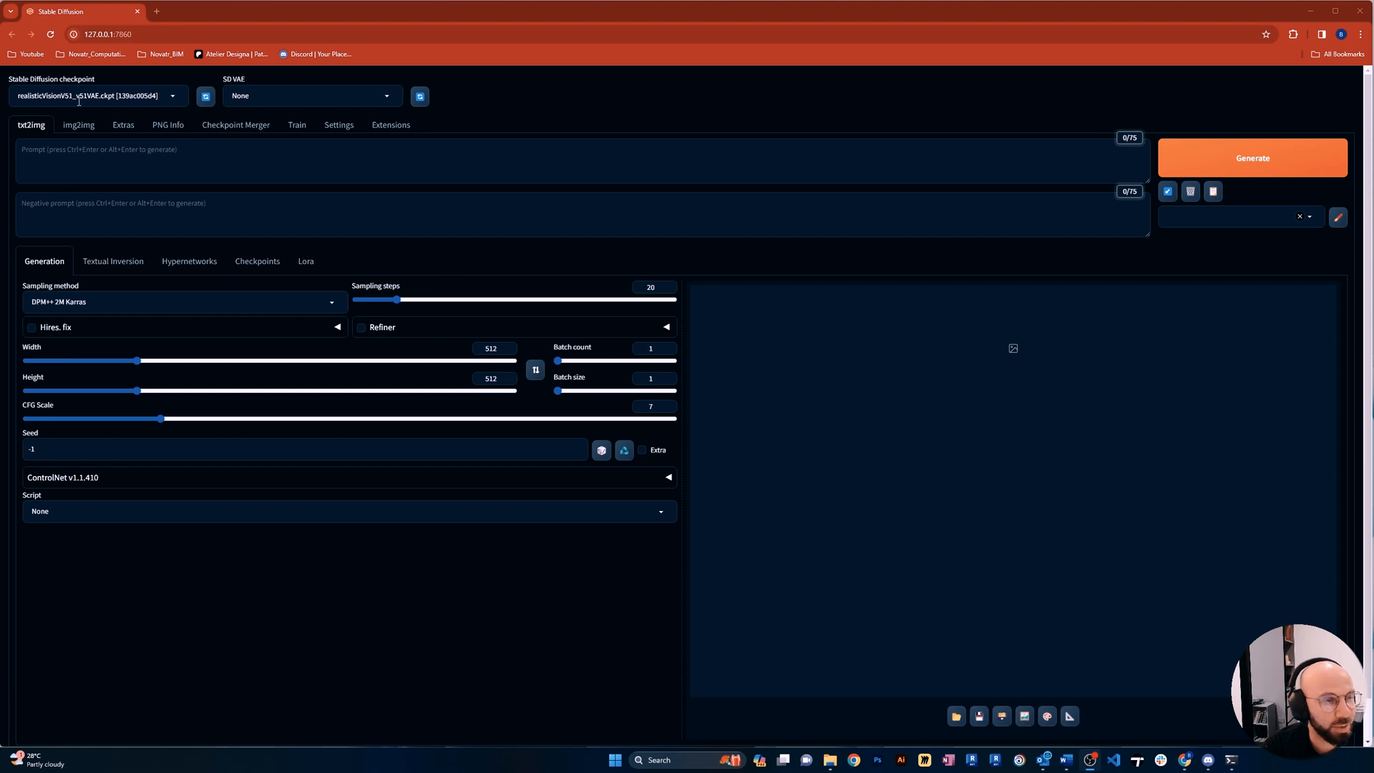
Open a new blank browser tab beside the WebUI
click(169, 10)
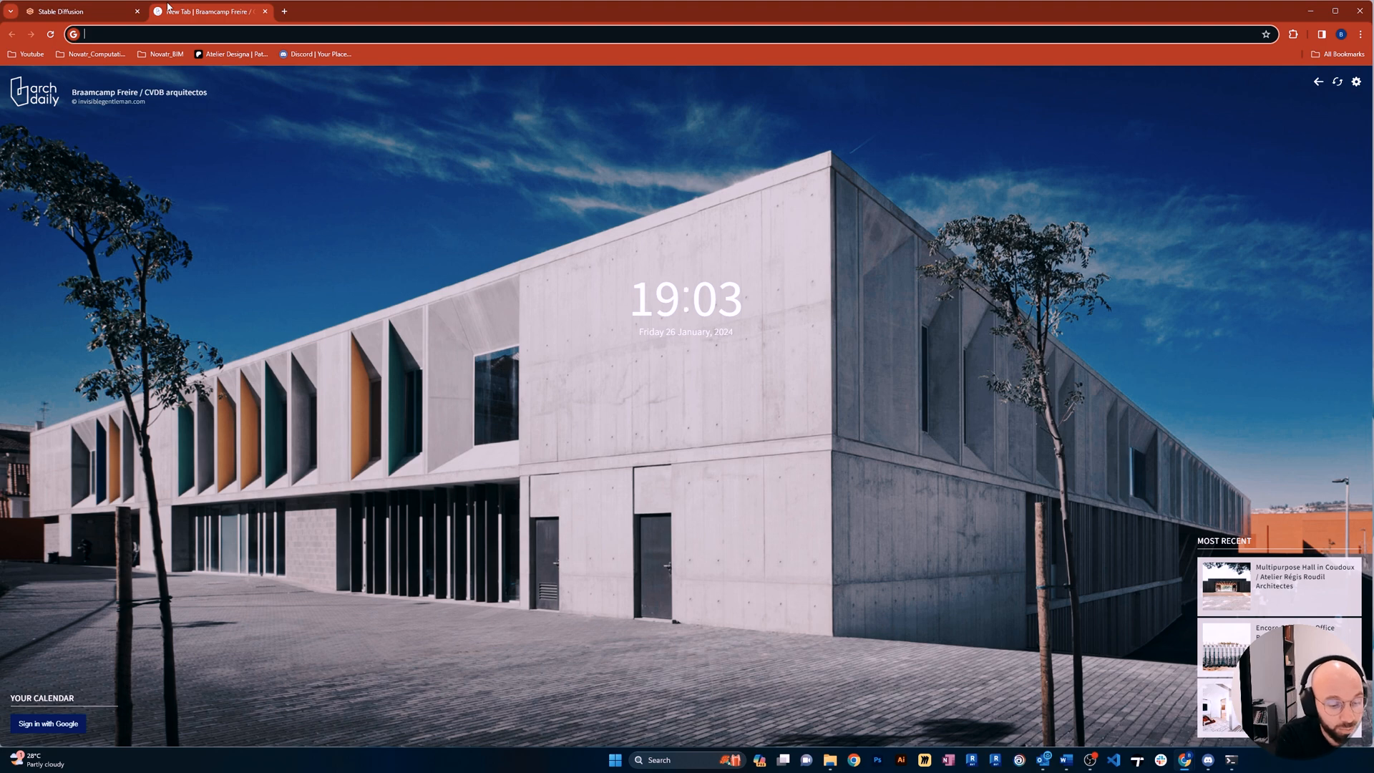
text(realti)
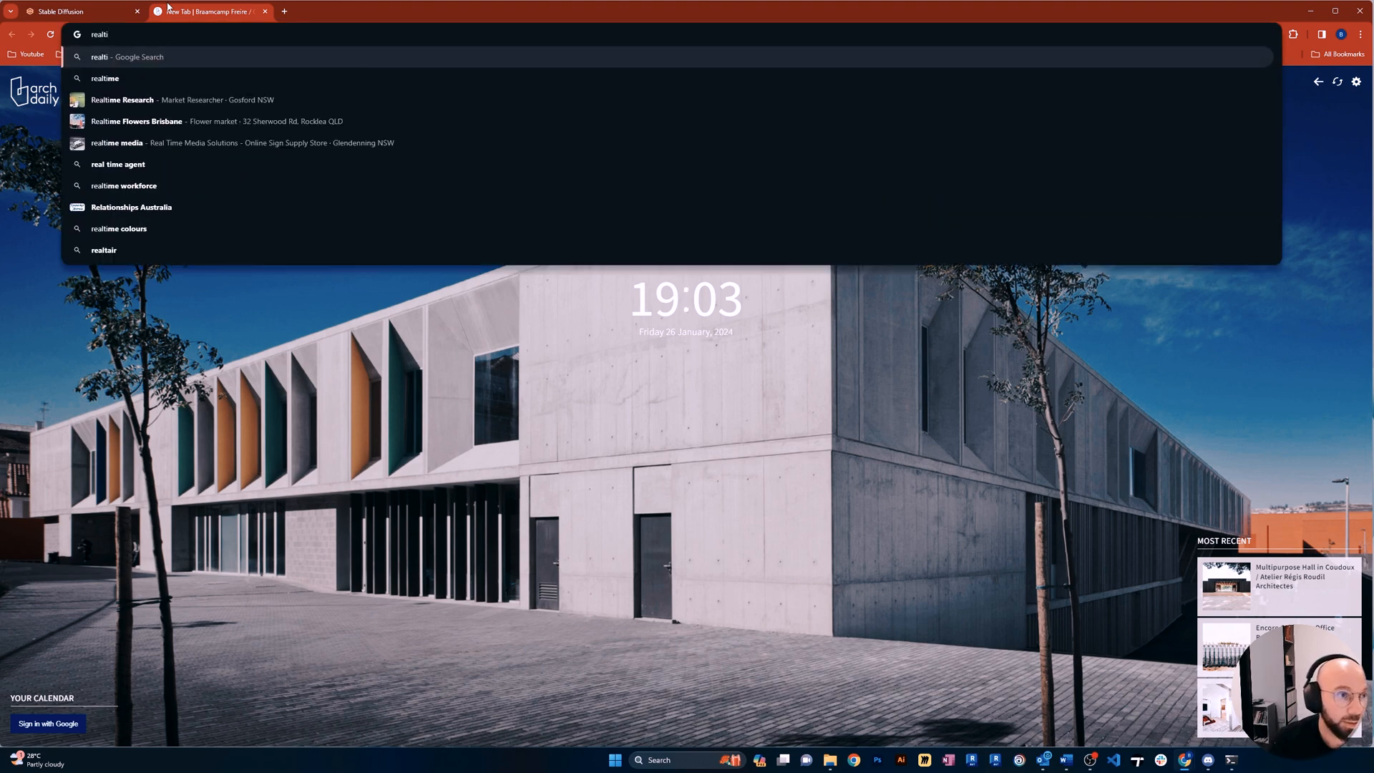
Search Google for 'realistic vision 5.1' from the address bar suggestions
key(BackSpace)
key(BackSpace)
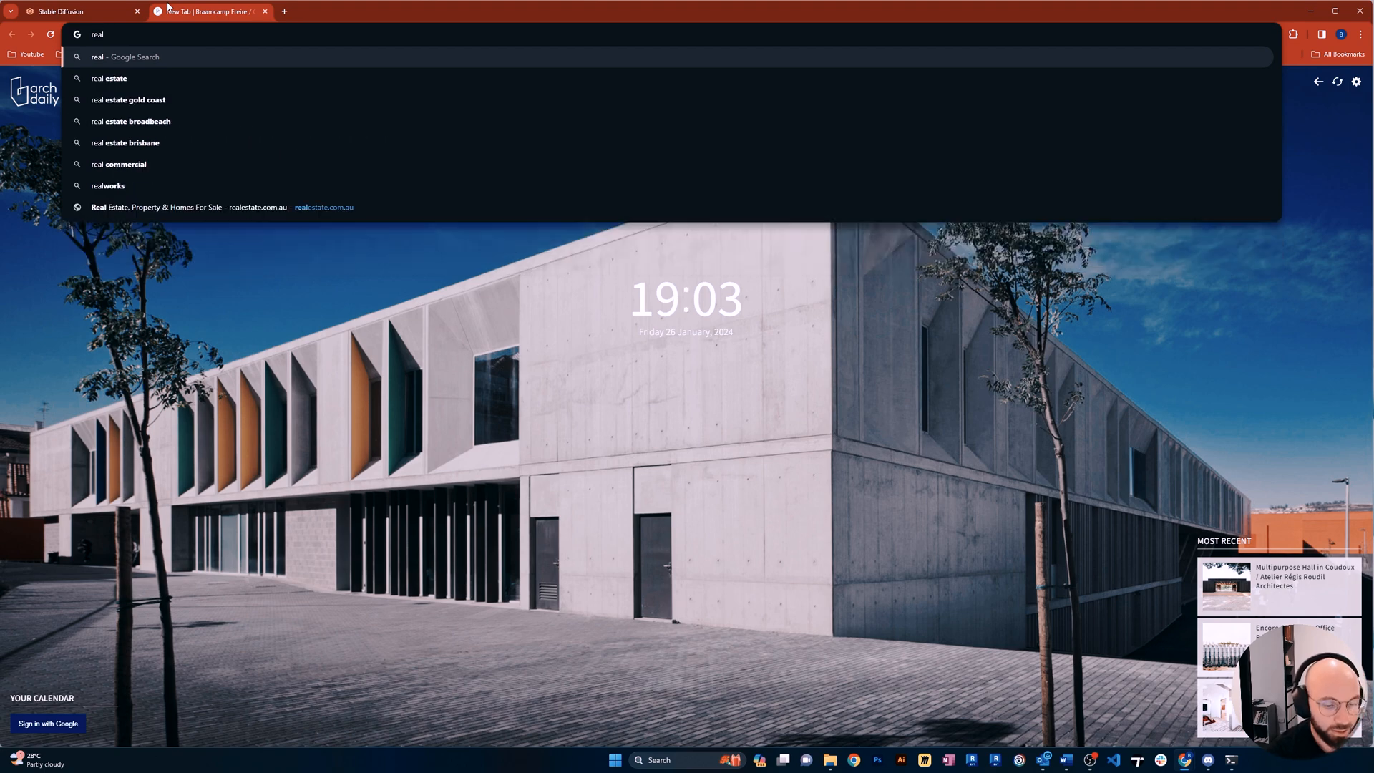
text(istic)
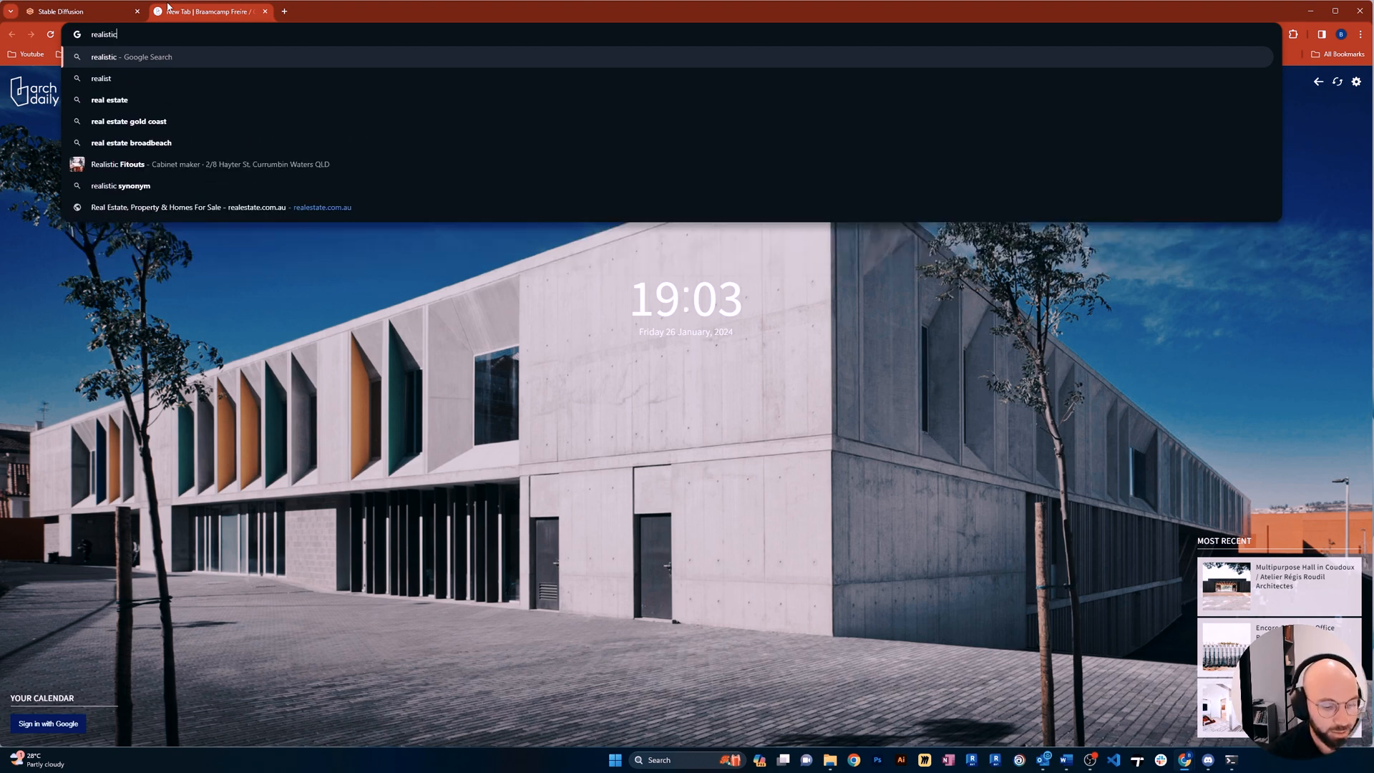
text( vision)
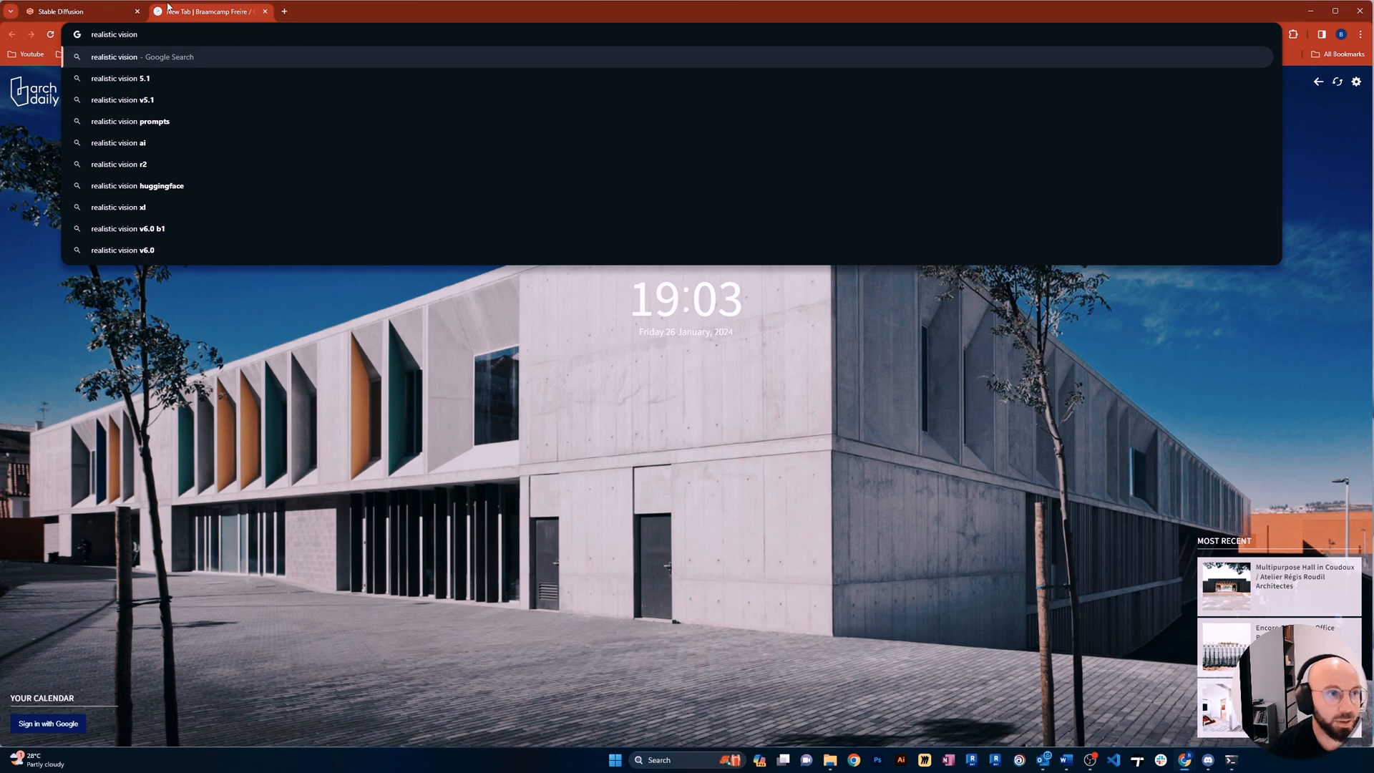
key(Down)
key(Return)
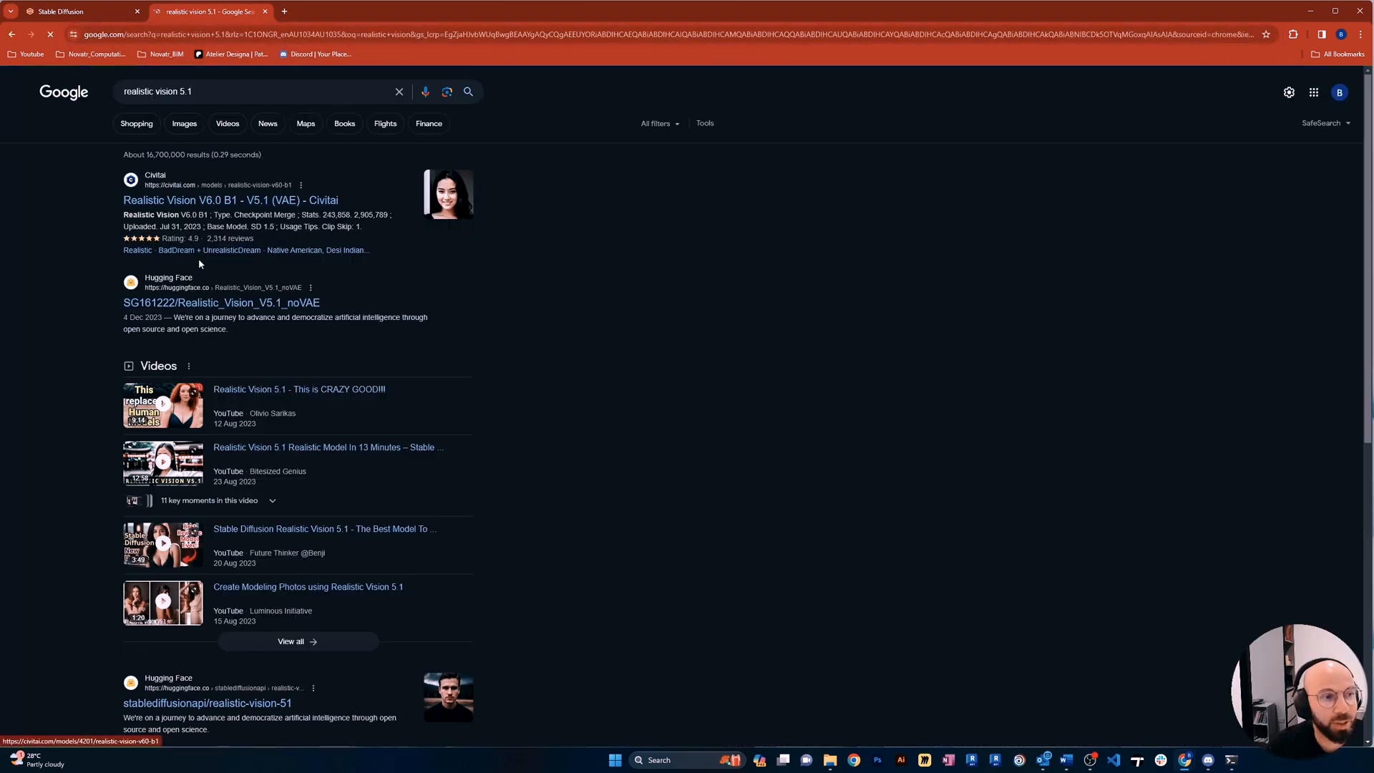
Open the Realistic Vision Civitai page, switch to V5.1 and expand its full description
click(187, 201)
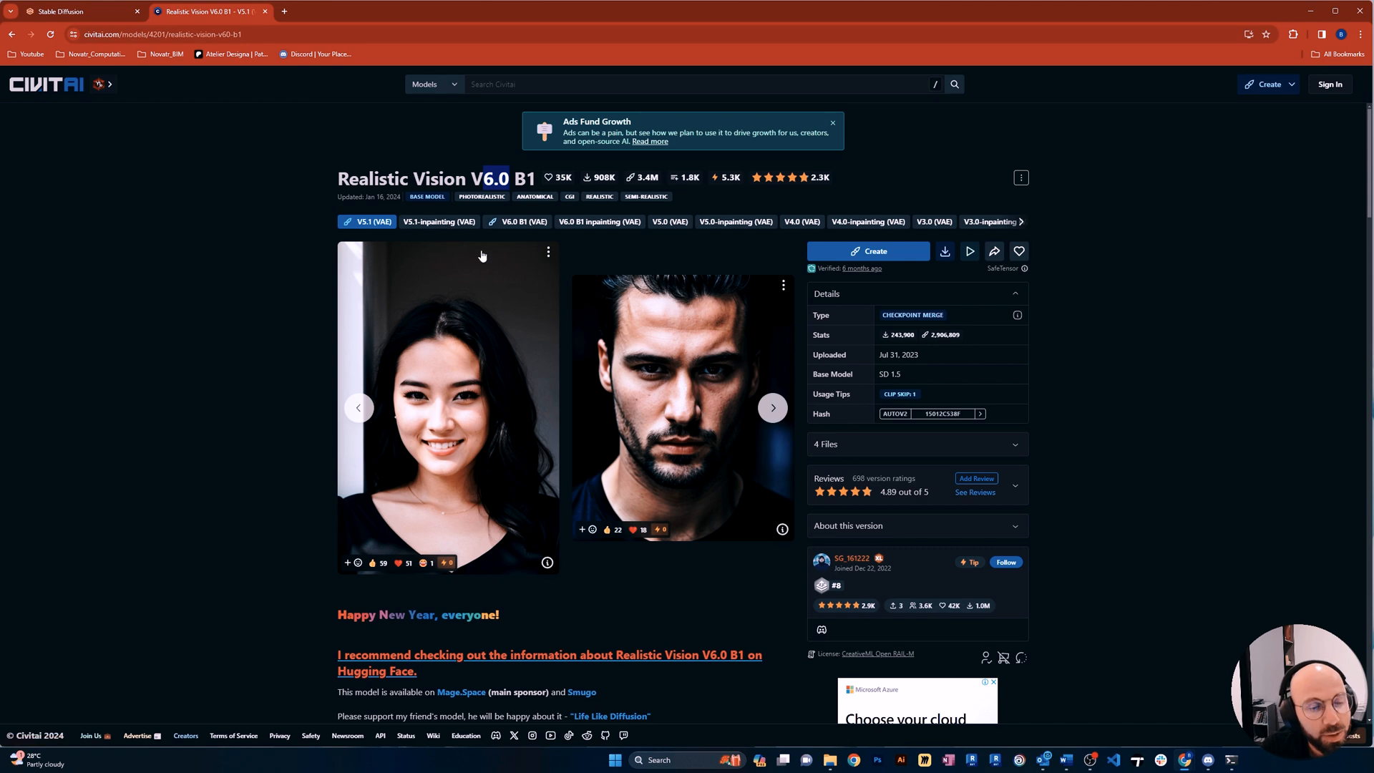
click(427, 227)
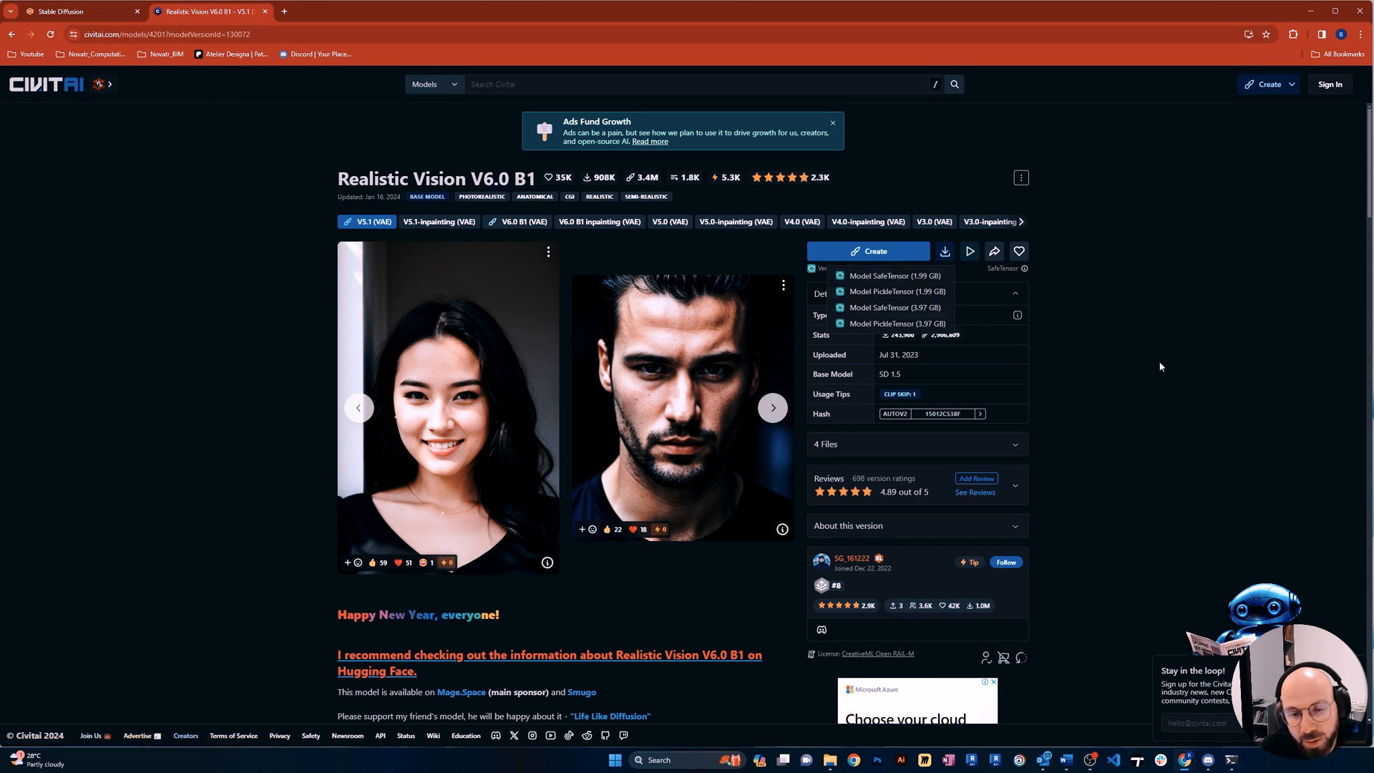
scroll(1024, 438, down, 1)
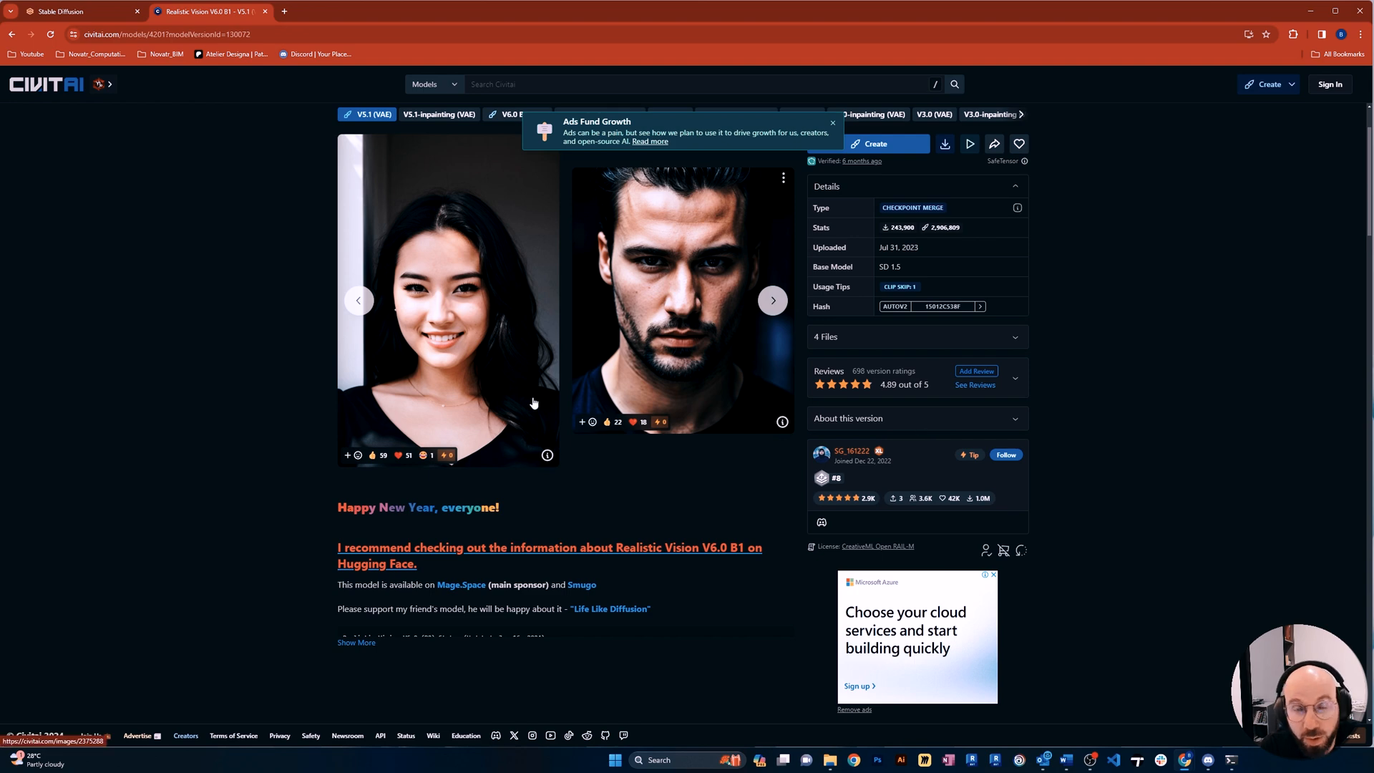
scroll(535, 408, down, 1)
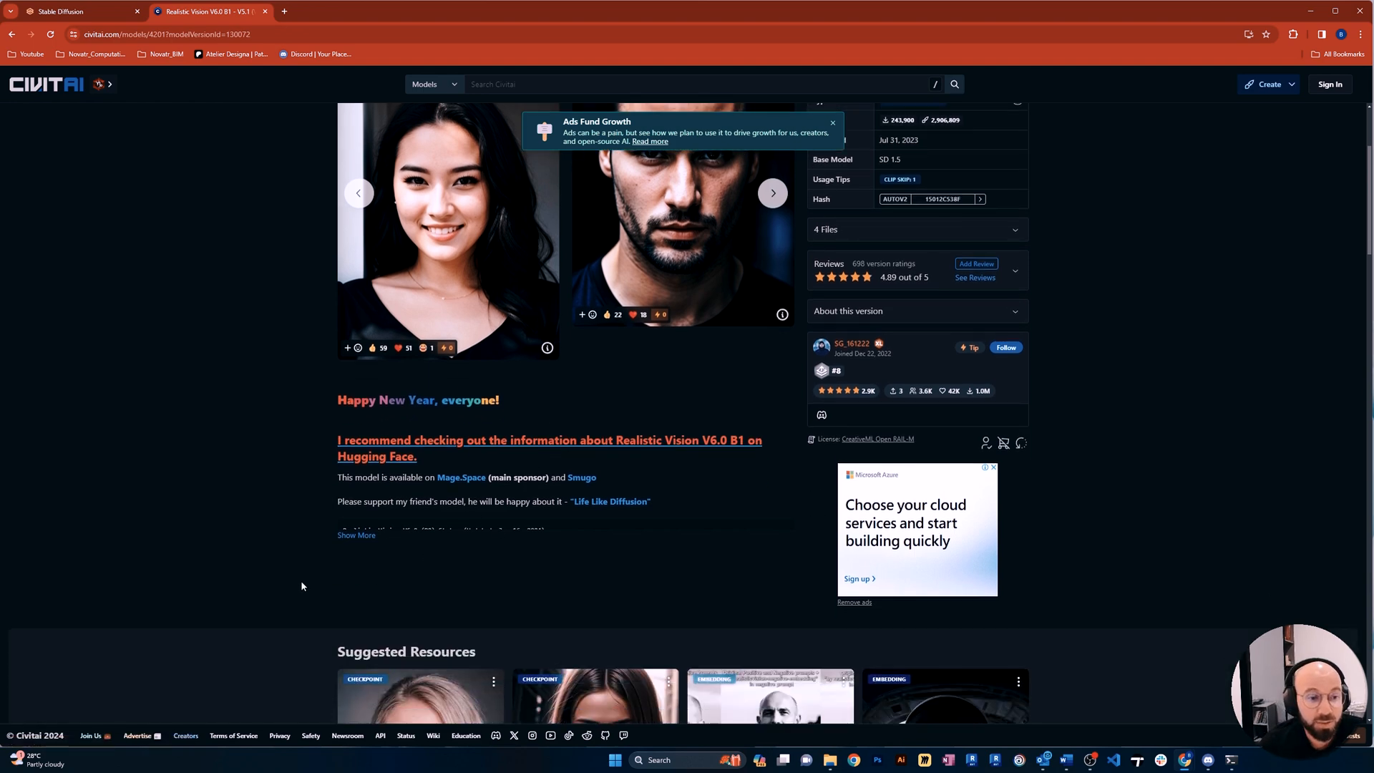
click(348, 536)
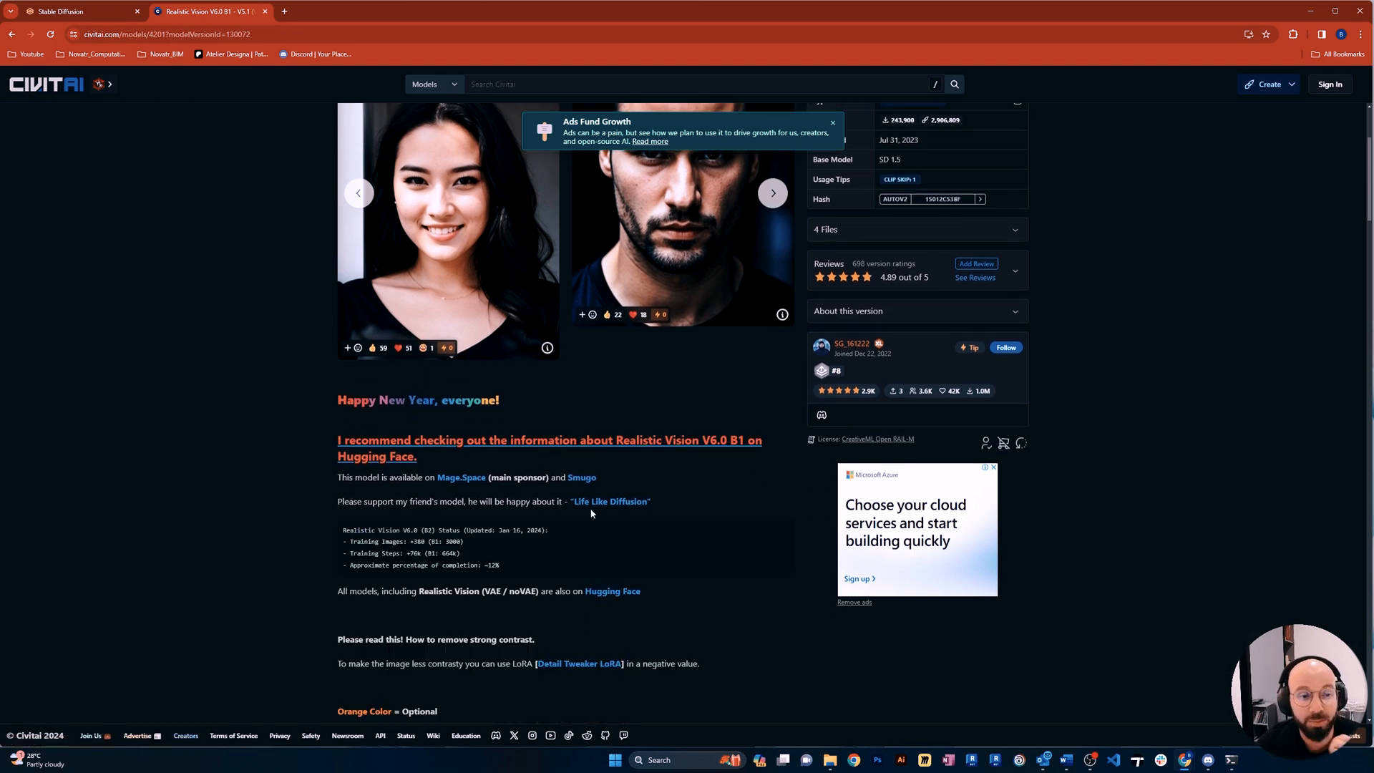
scroll(686, 453, up, 5)
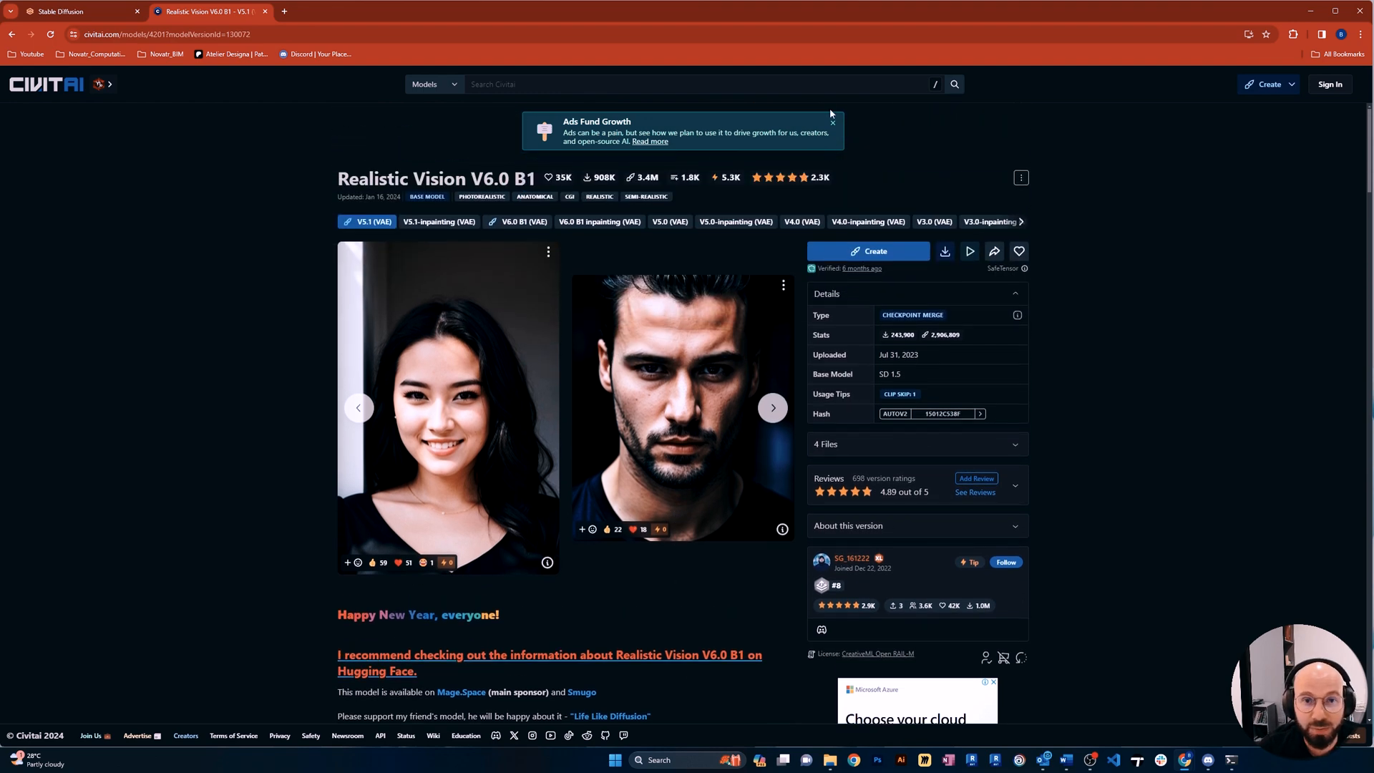
click(834, 127)
scroll(488, 577, down, 1)
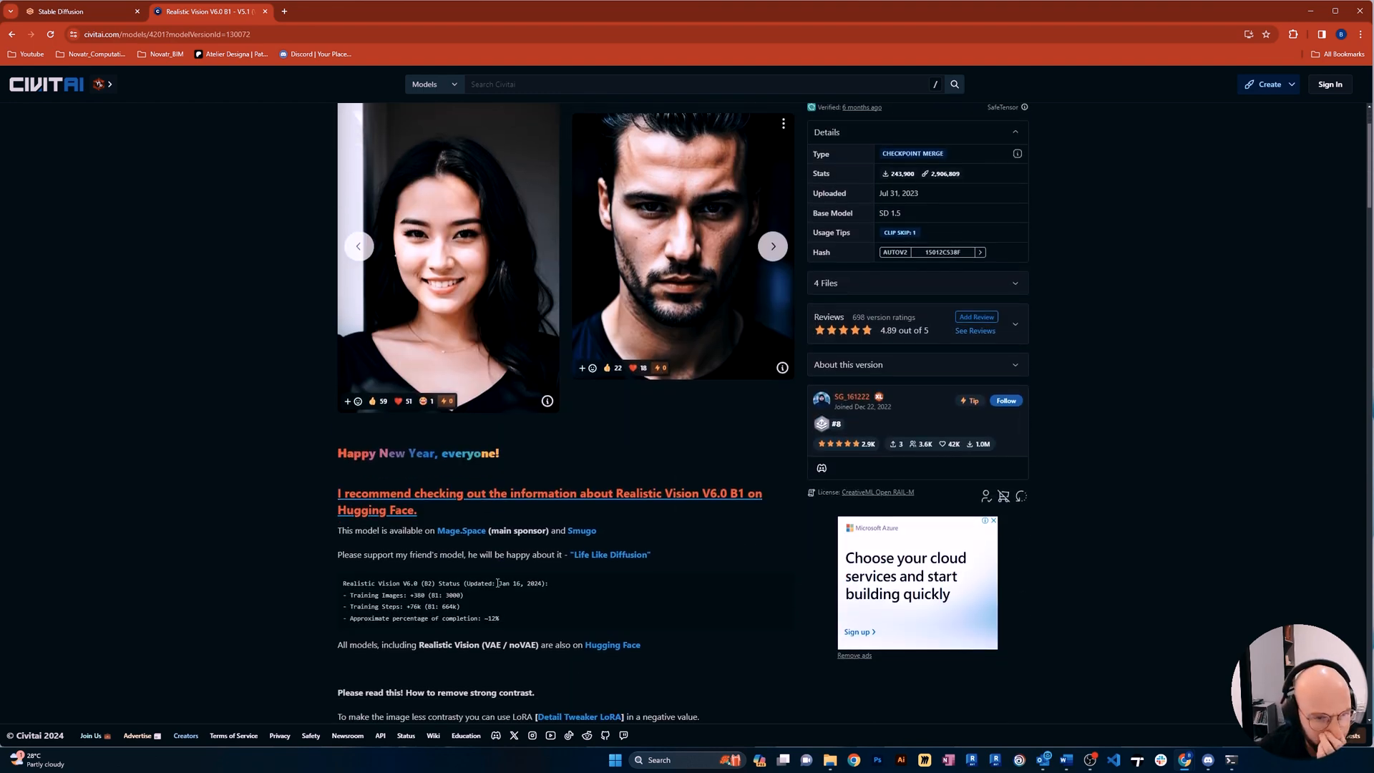
scroll(504, 577, down, 1)
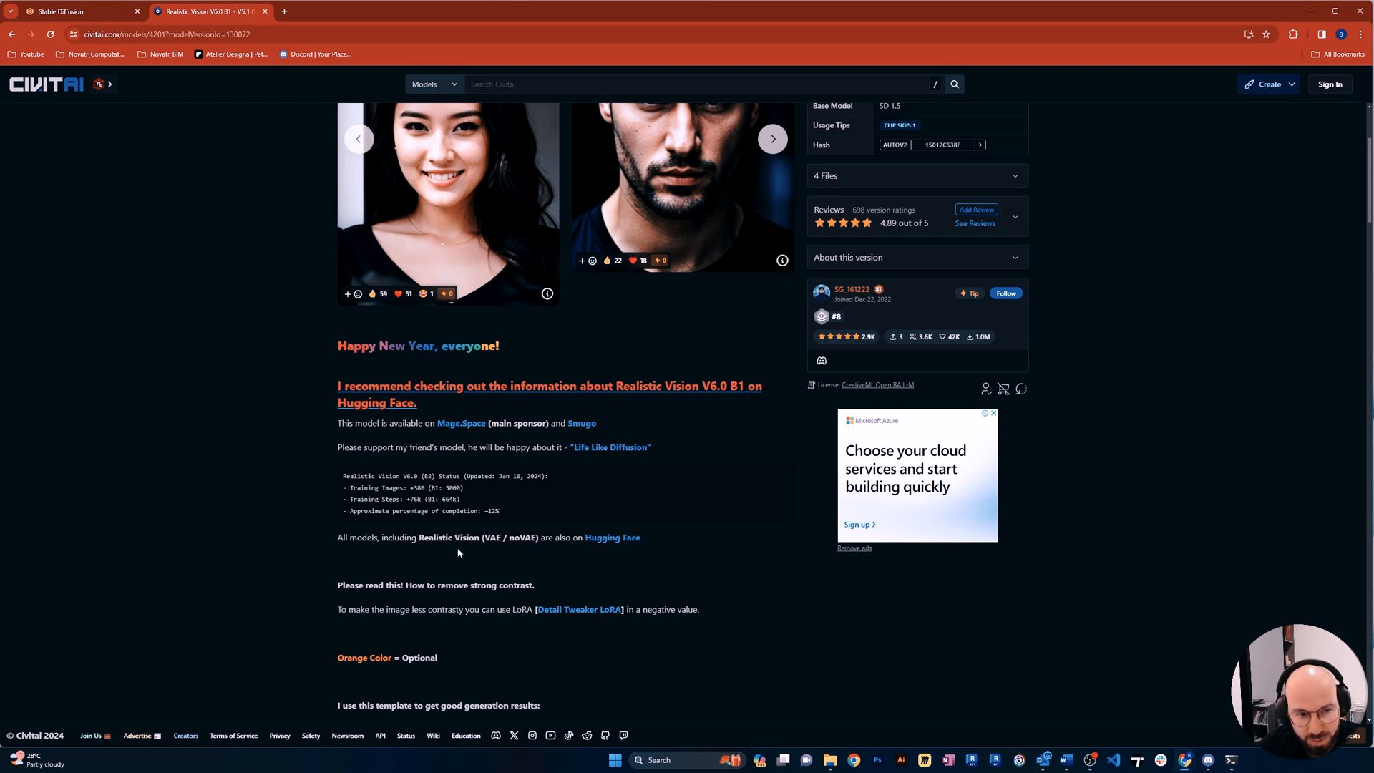
scroll(476, 536, up, 2)
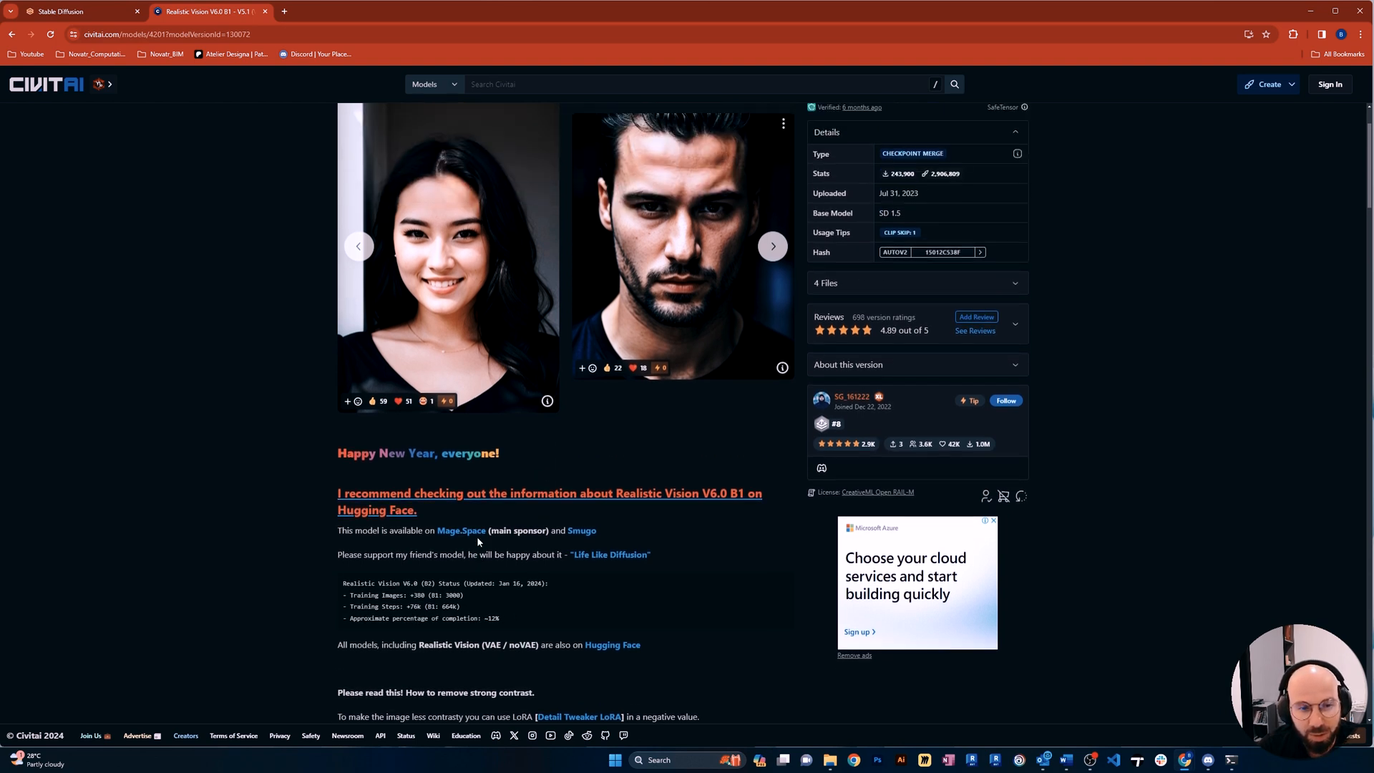
scroll(476, 536, down, 2)
scroll(672, 464, up, 2)
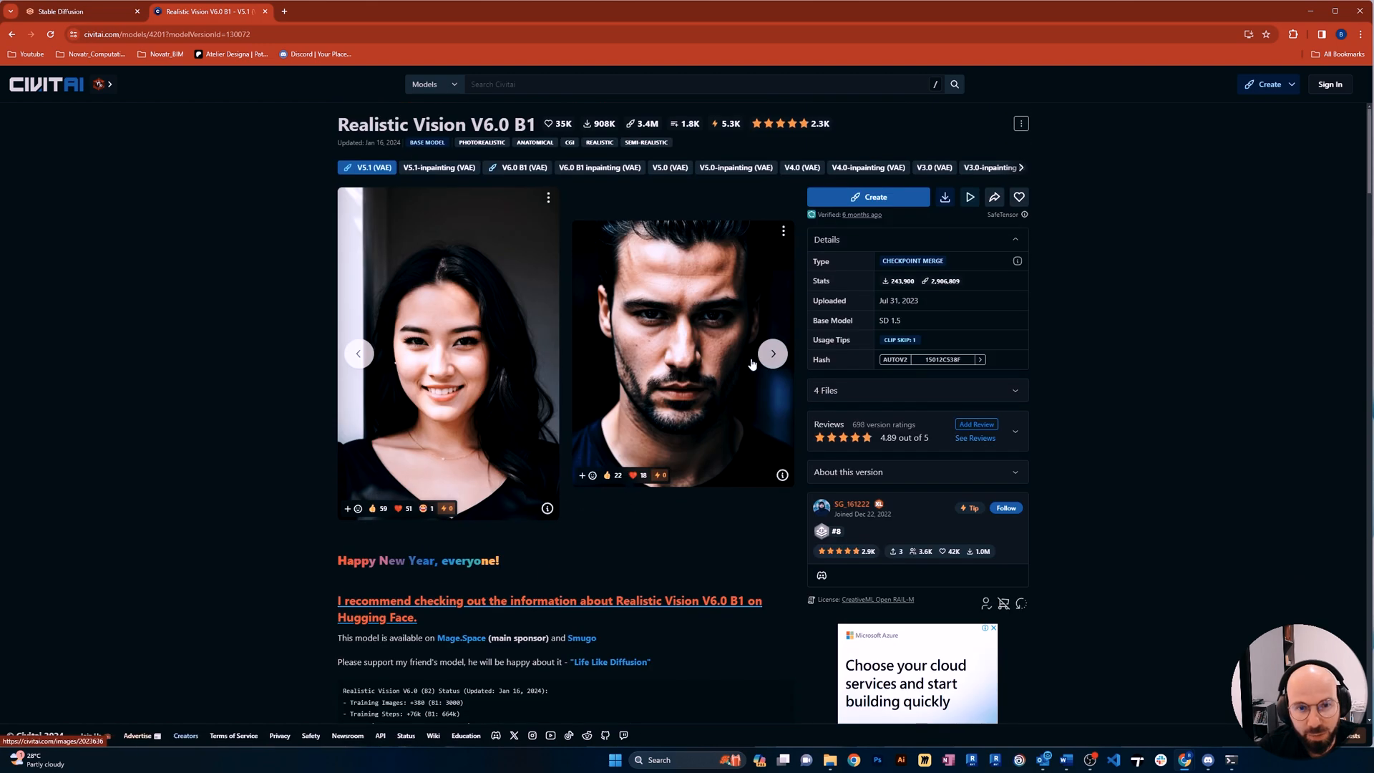
Browse sample images and highlight the VAE note, LoRA contrast tip, CFG Scale 3,5-7 and upscale range
click(774, 353)
click(773, 353)
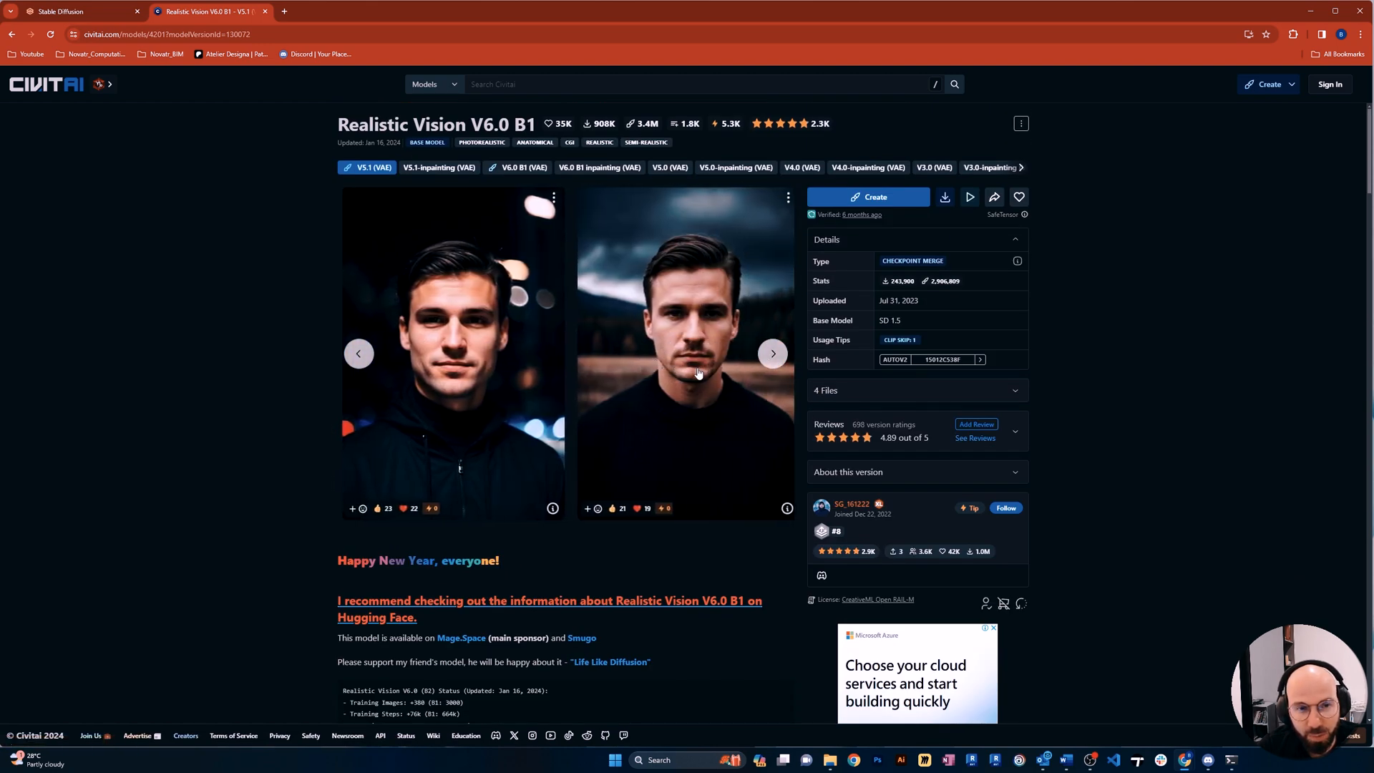
scroll(698, 373, down, 2)
scroll(645, 409, down, 1)
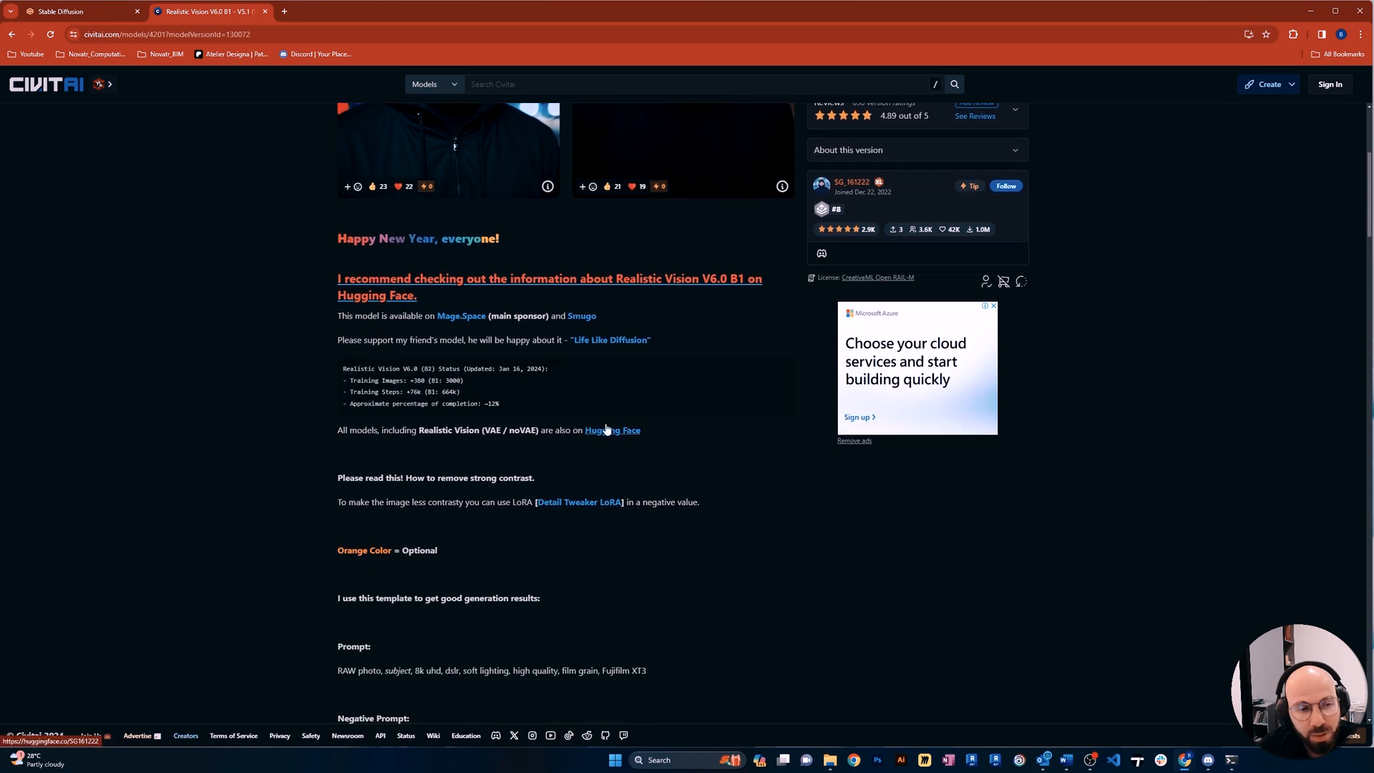
scroll(539, 478, down, 1)
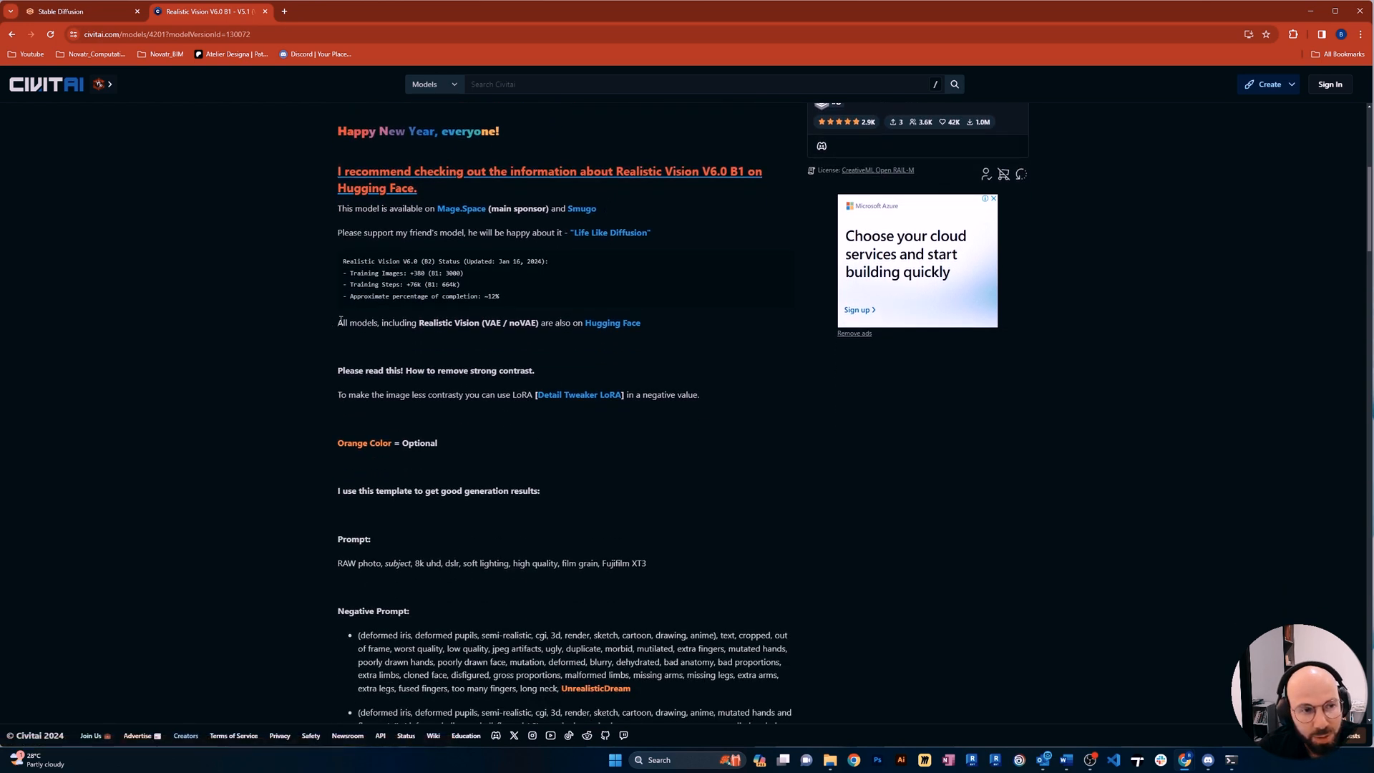
drag(339, 320, 572, 322)
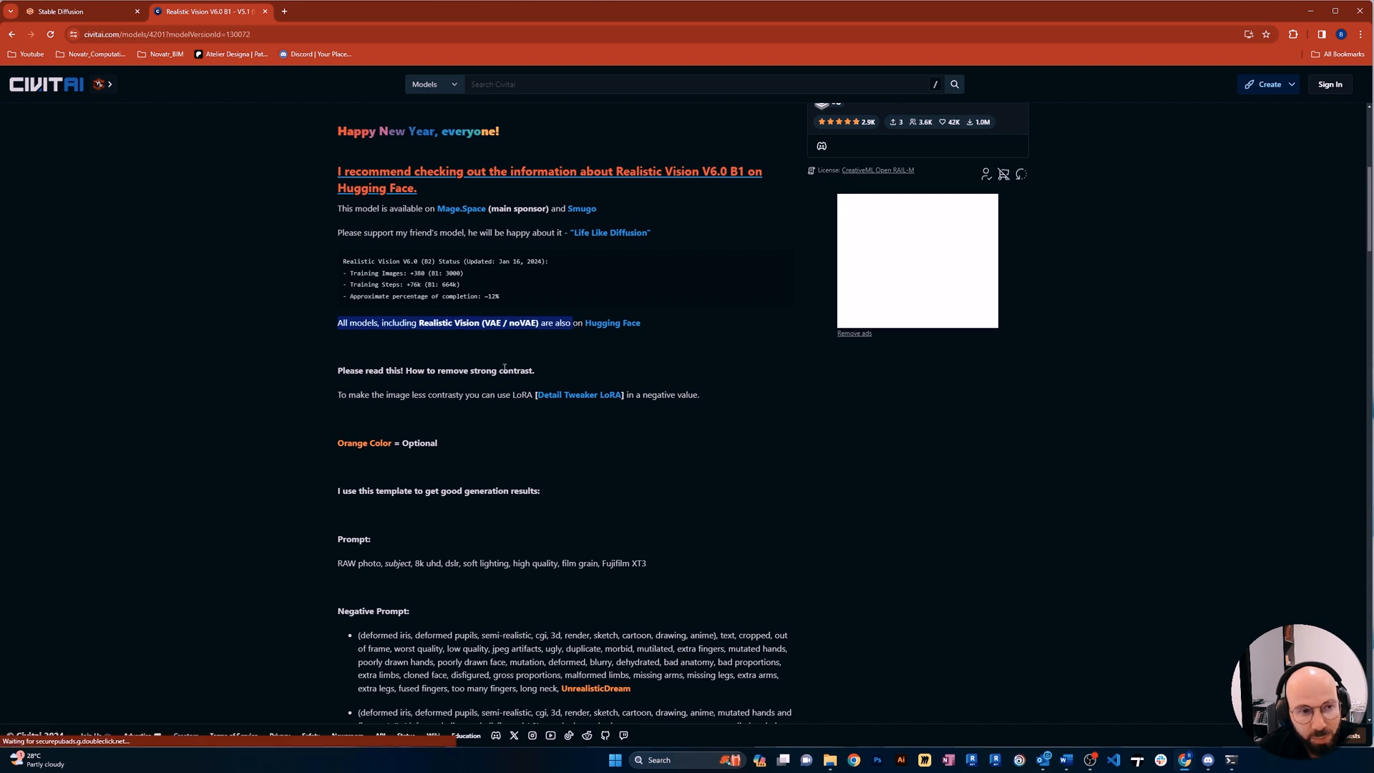
click(412, 393)
drag(336, 394, 532, 395)
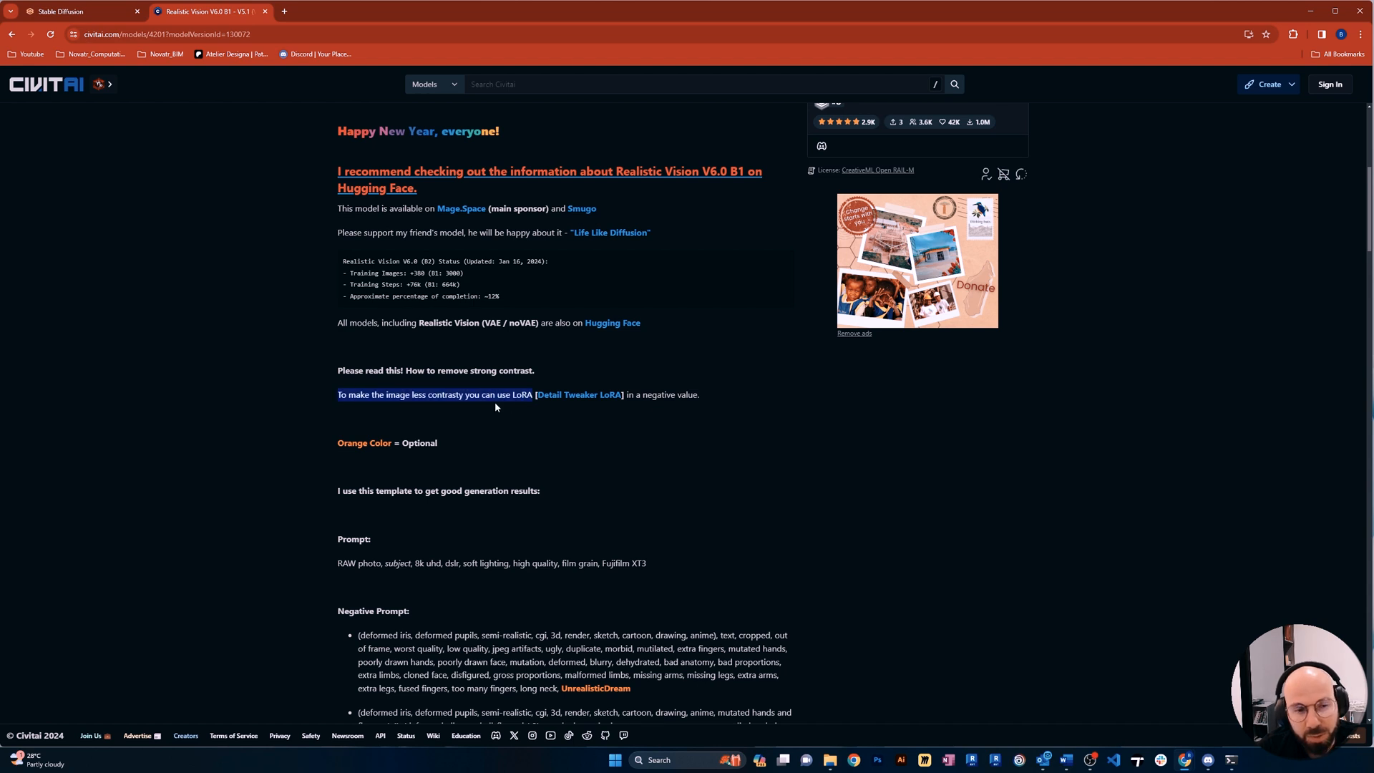
scroll(458, 424, down, 3)
scroll(458, 424, down, 3)
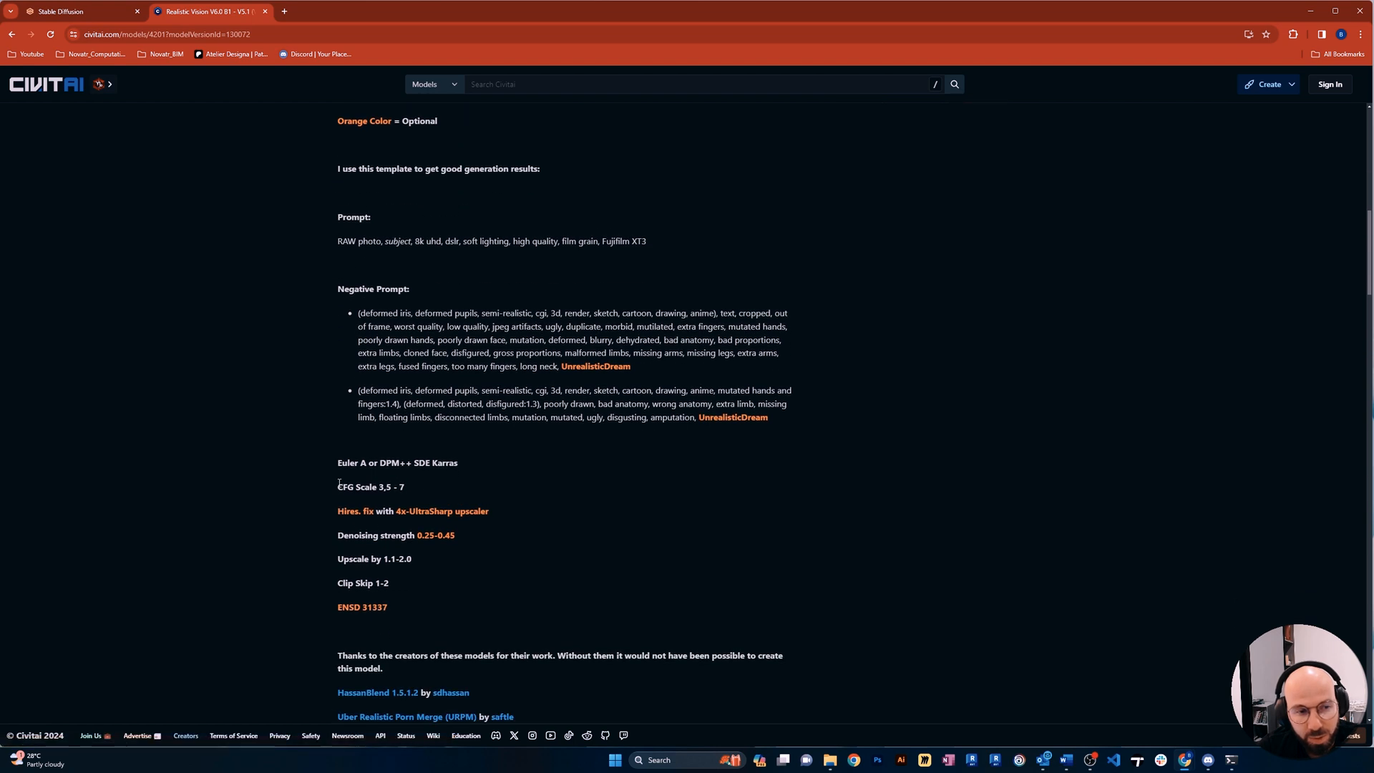
drag(339, 487, 408, 491)
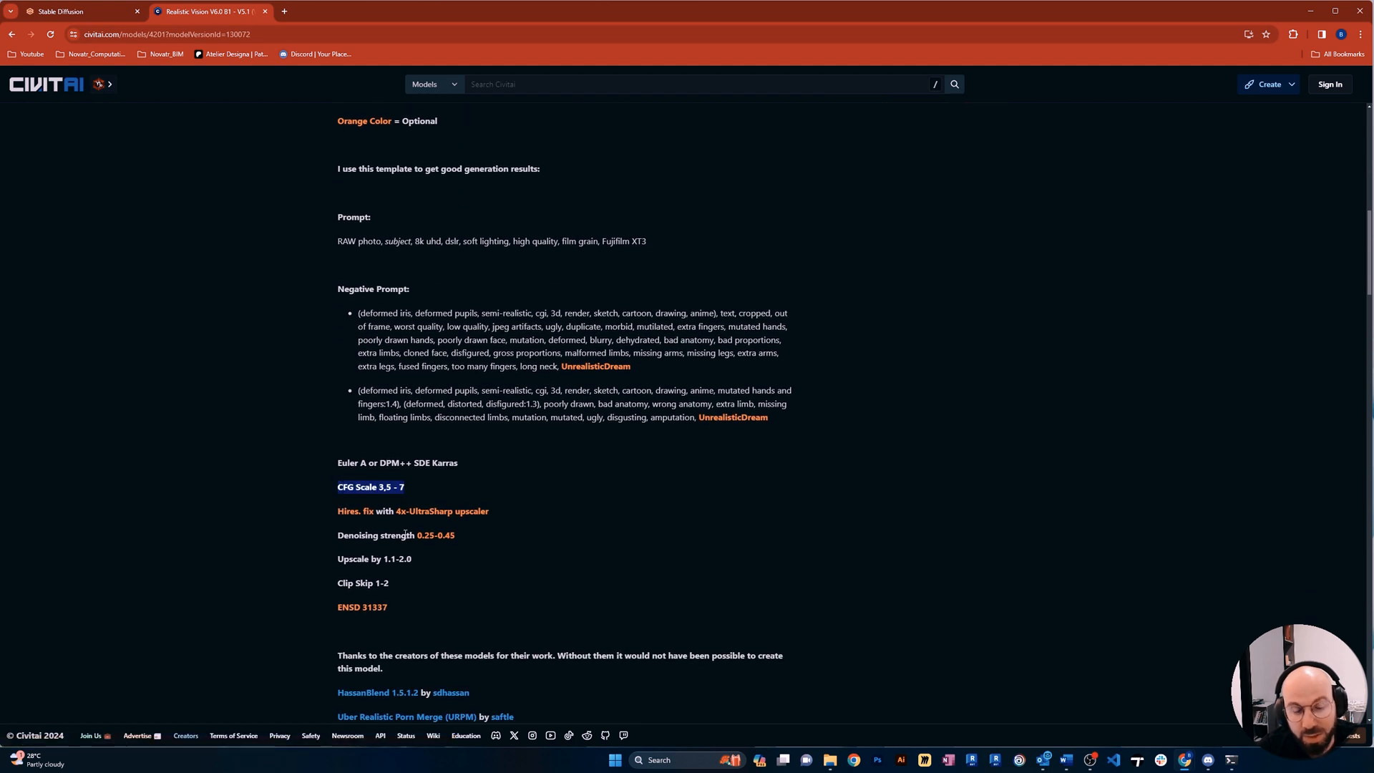
drag(338, 559, 409, 559)
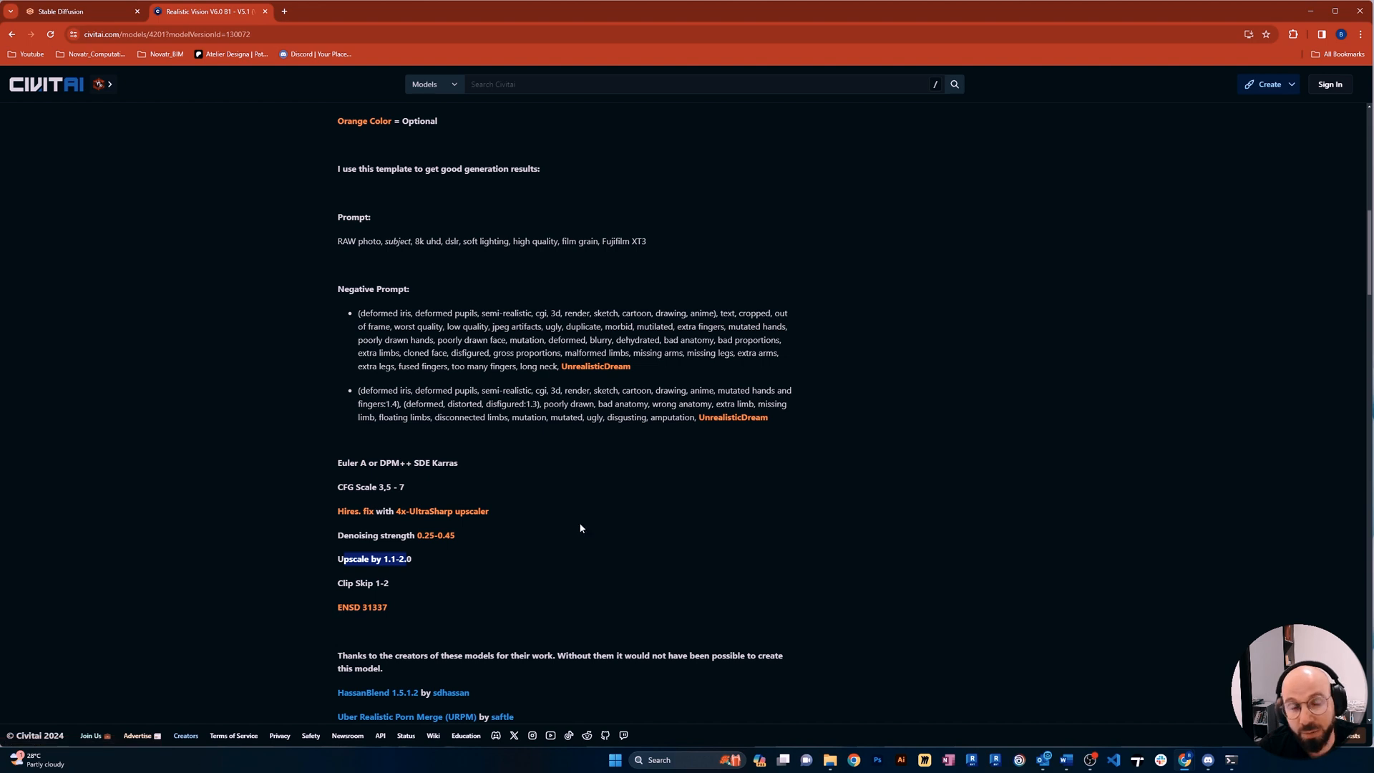
scroll(576, 543, up, 2)
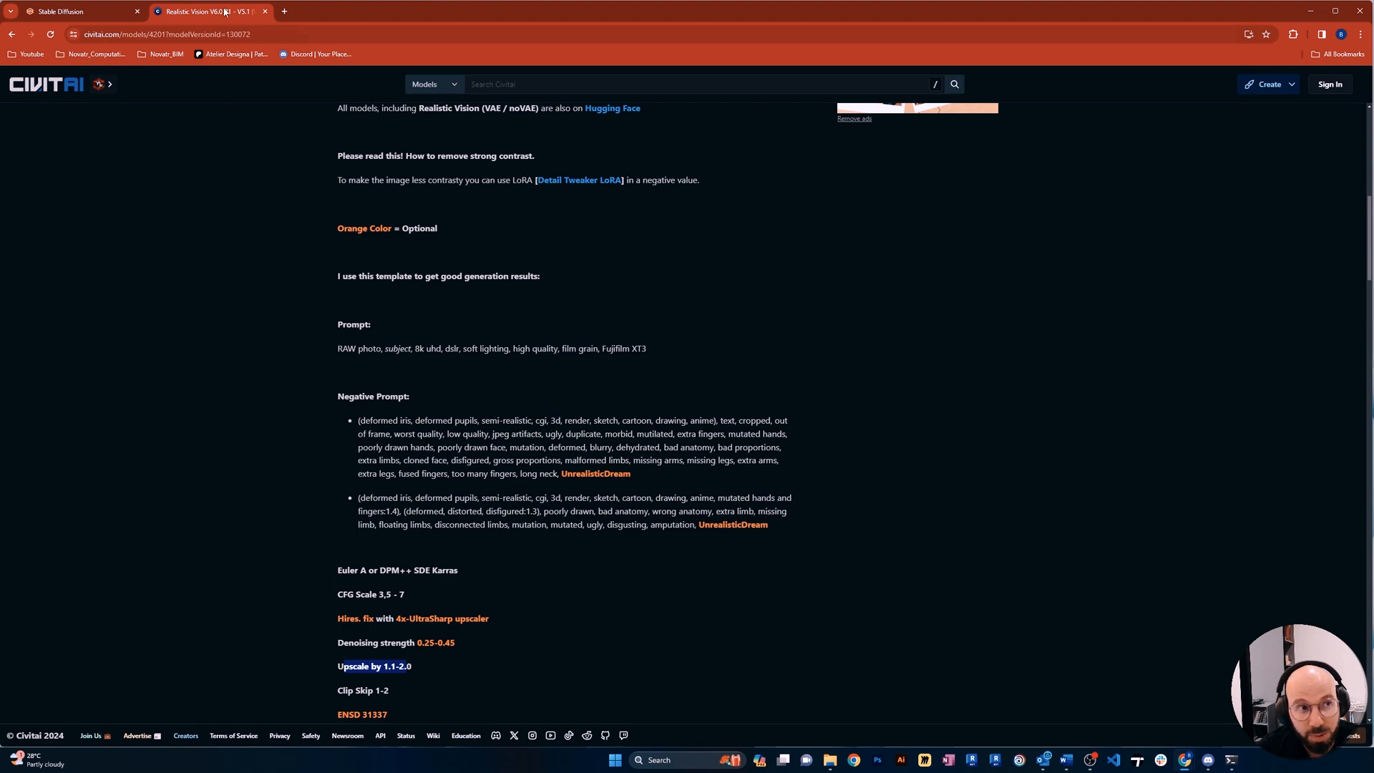
Place the Civitai page beside the WebUI and paste the recommended RAW photo prompt template into the prompt
drag(209, 11, 586, 60)
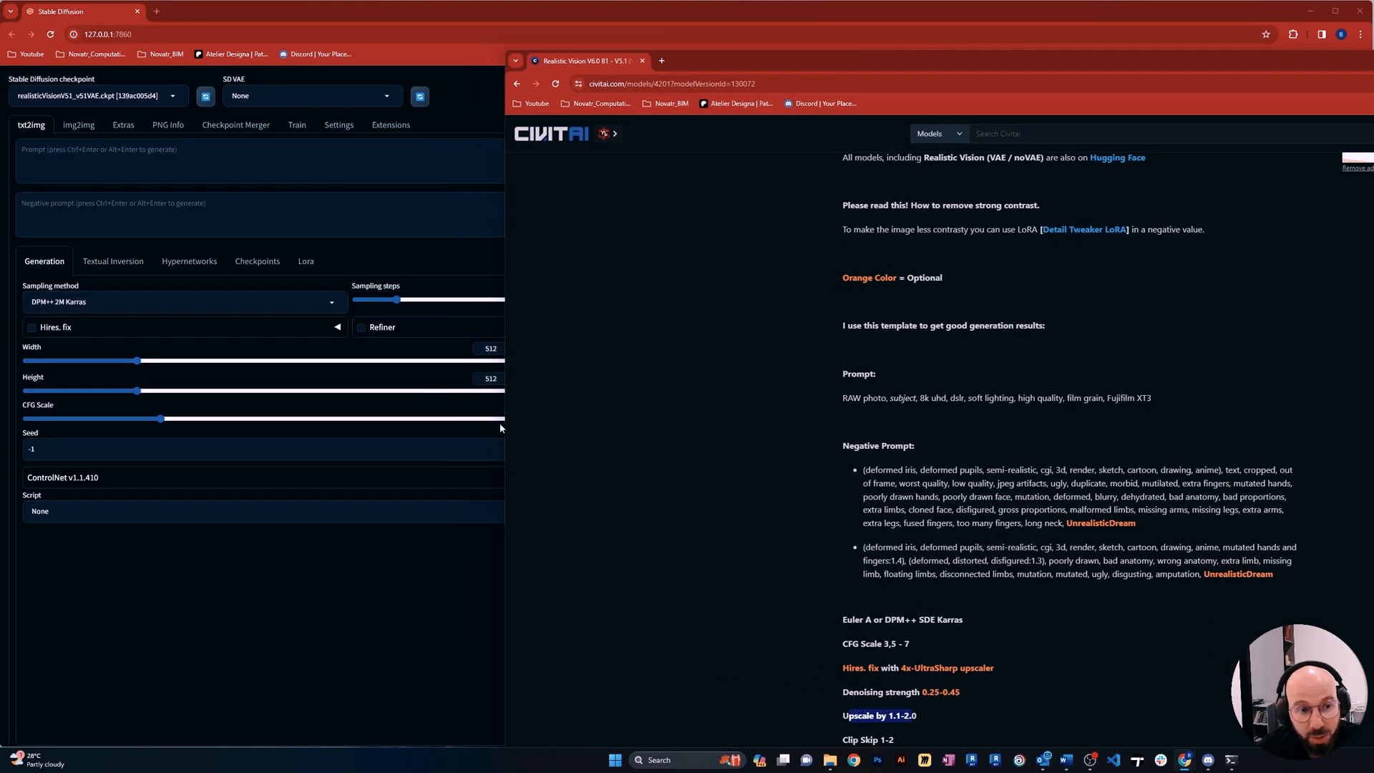
drag(504, 428, 818, 449)
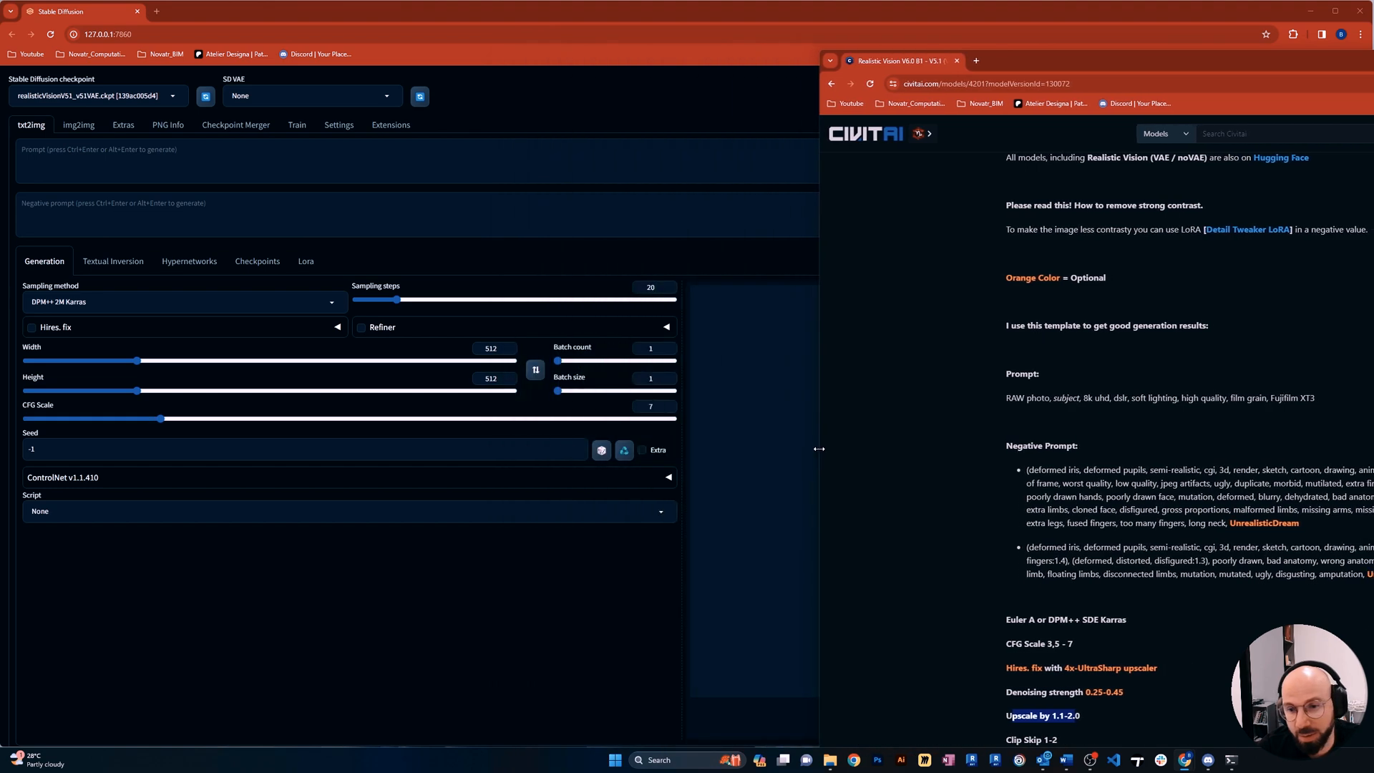
drag(1073, 61, 1006, 29)
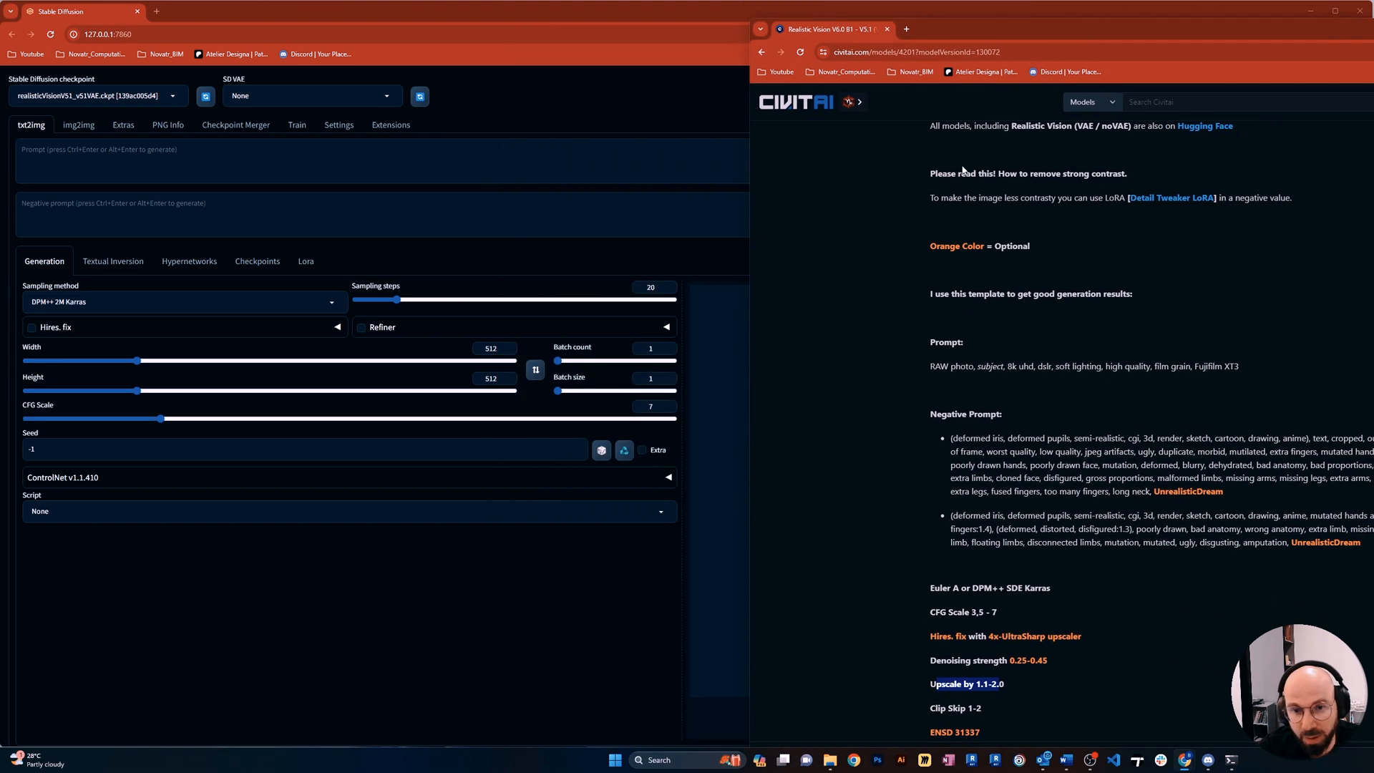
click(85, 158)
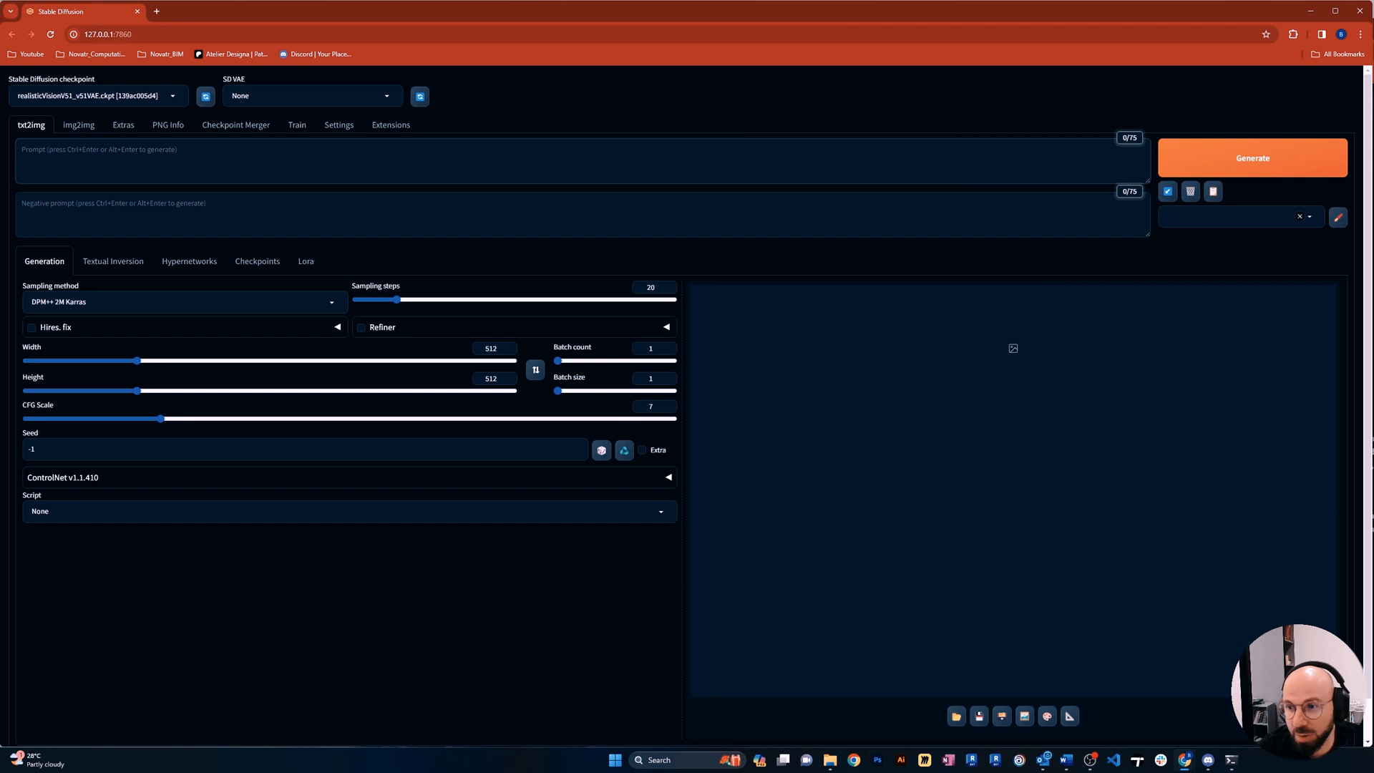
key(alt+Tab)
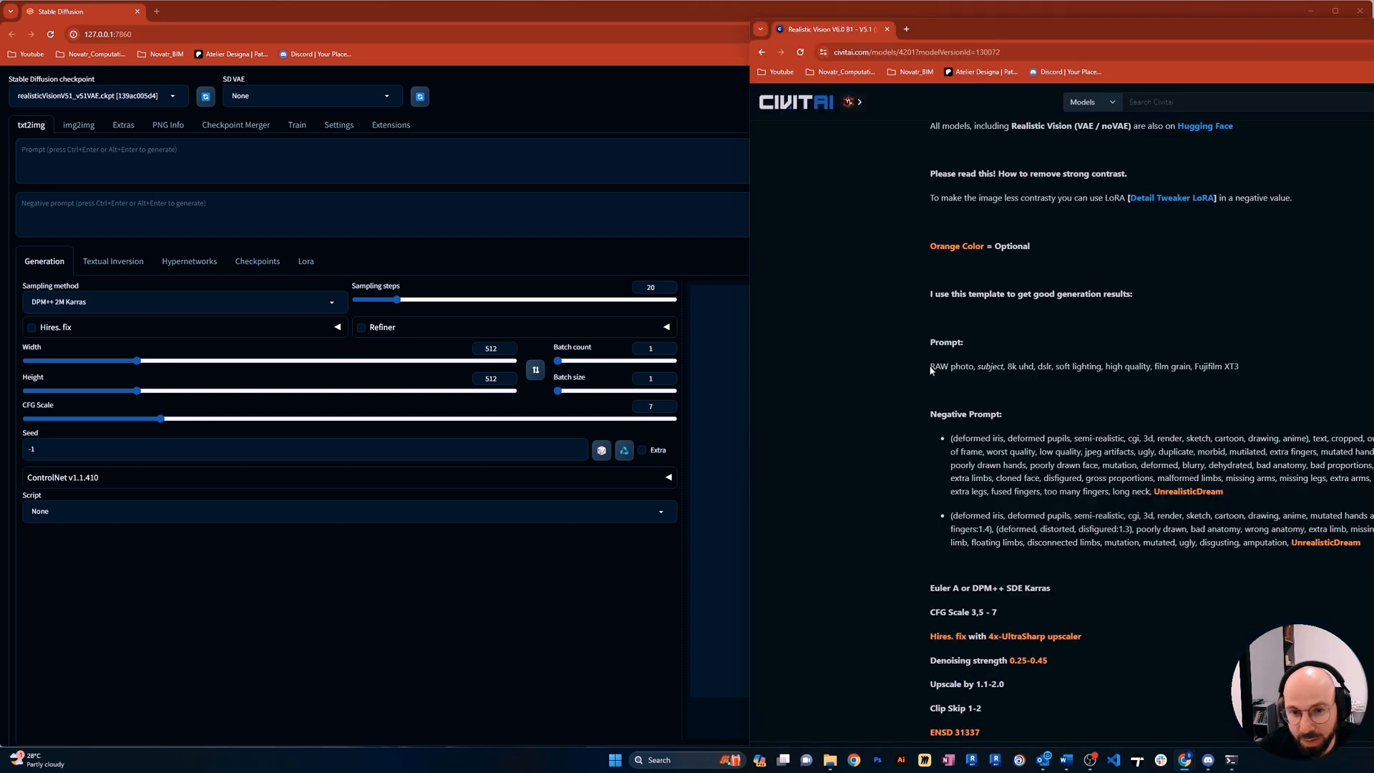
drag(931, 368, 1243, 362)
key(ctrl+c)
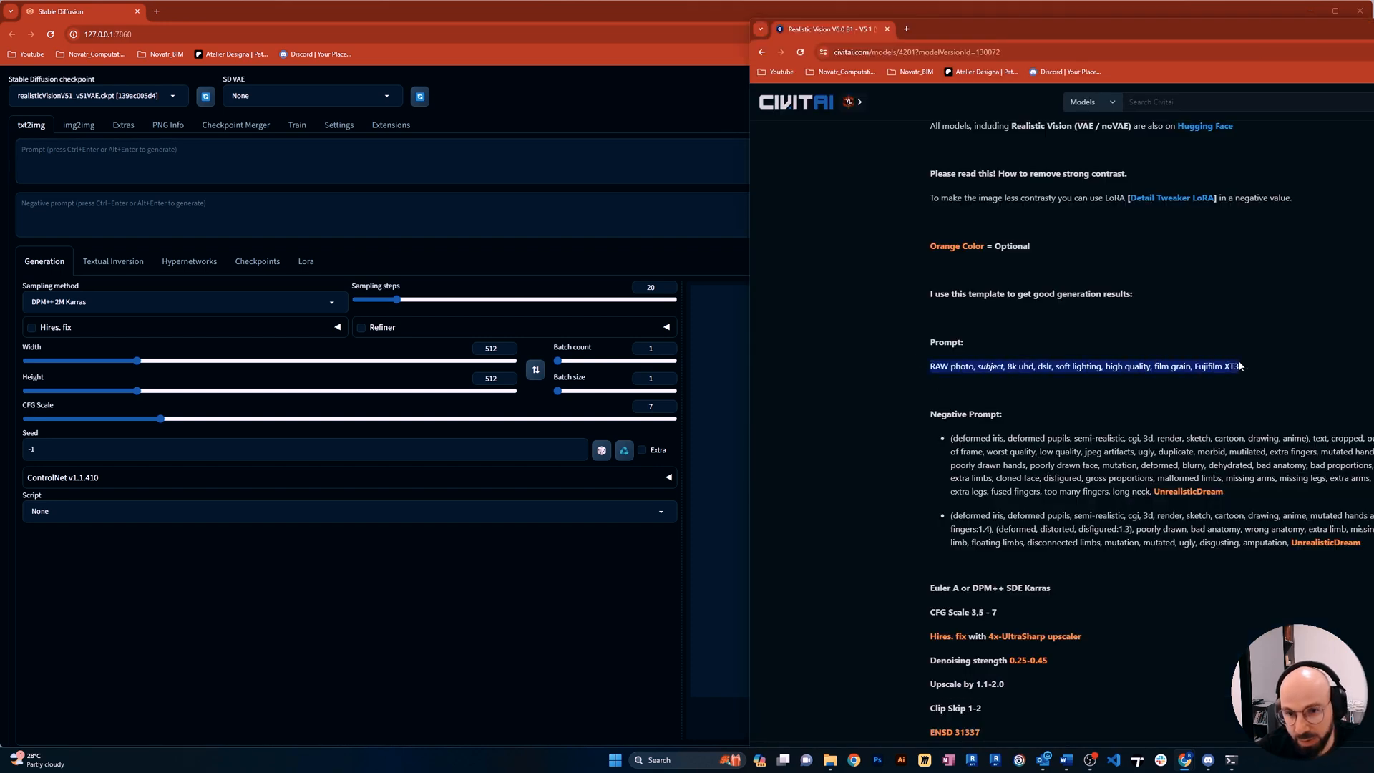
click(123, 161)
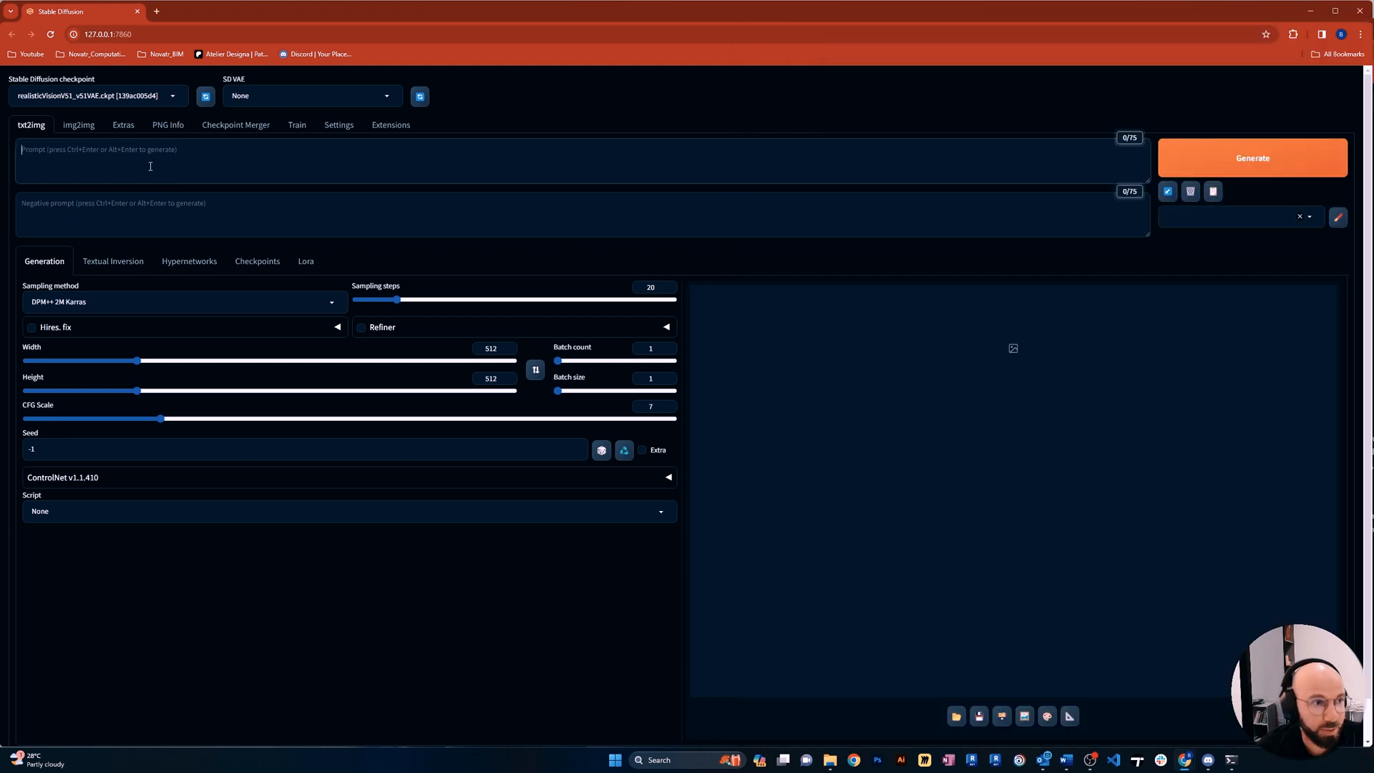
key(ctrl+v)
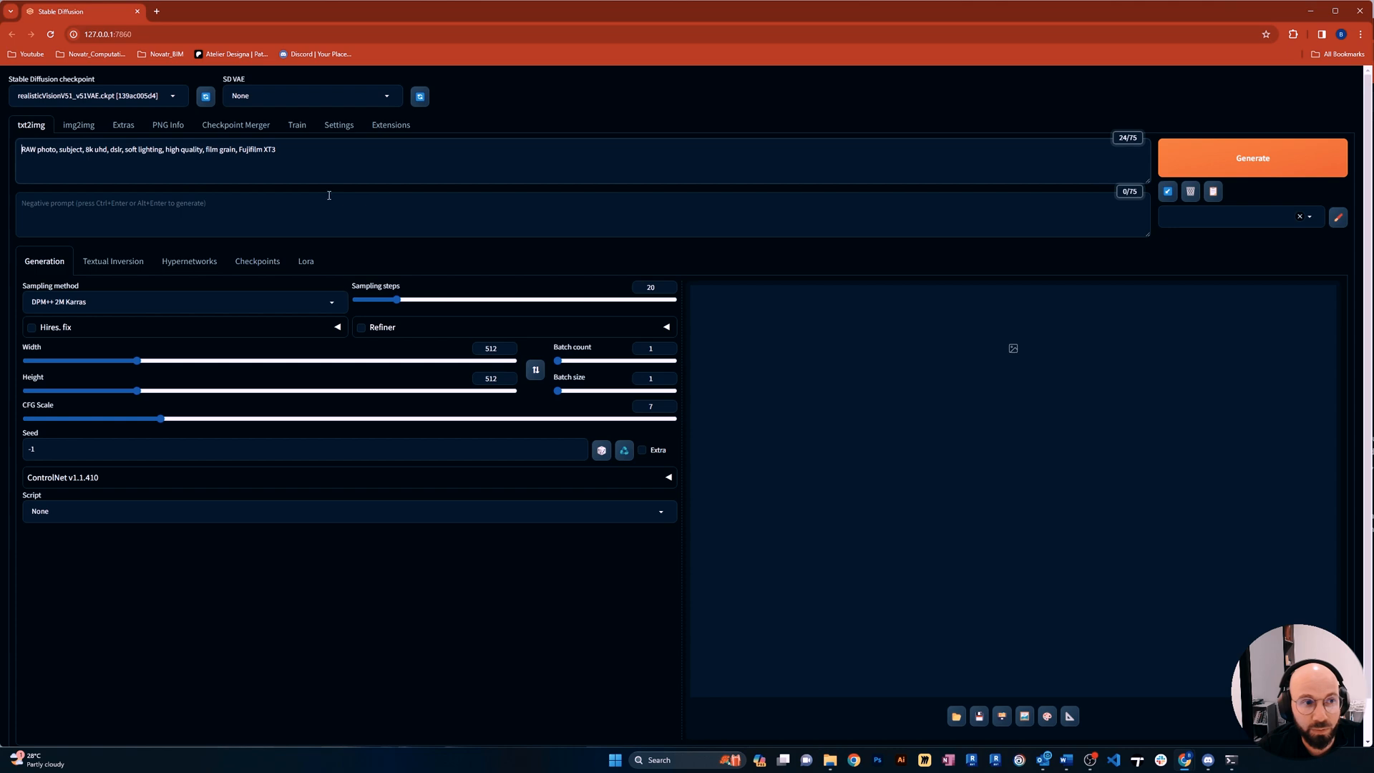
Copy the second recommended negative prompt from Civitai into the negative prompt field
click(115, 209)
key(alt+Tab)
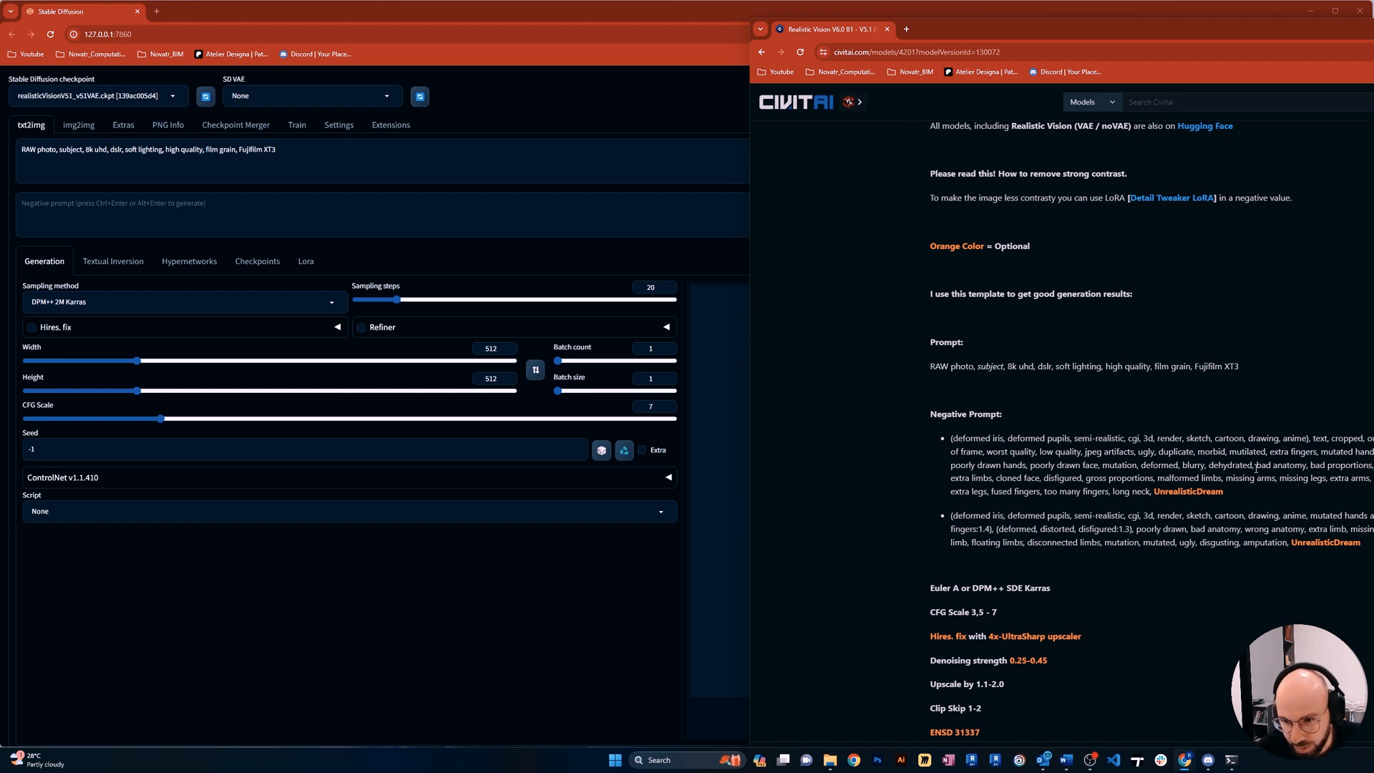
drag(949, 516, 1367, 547)
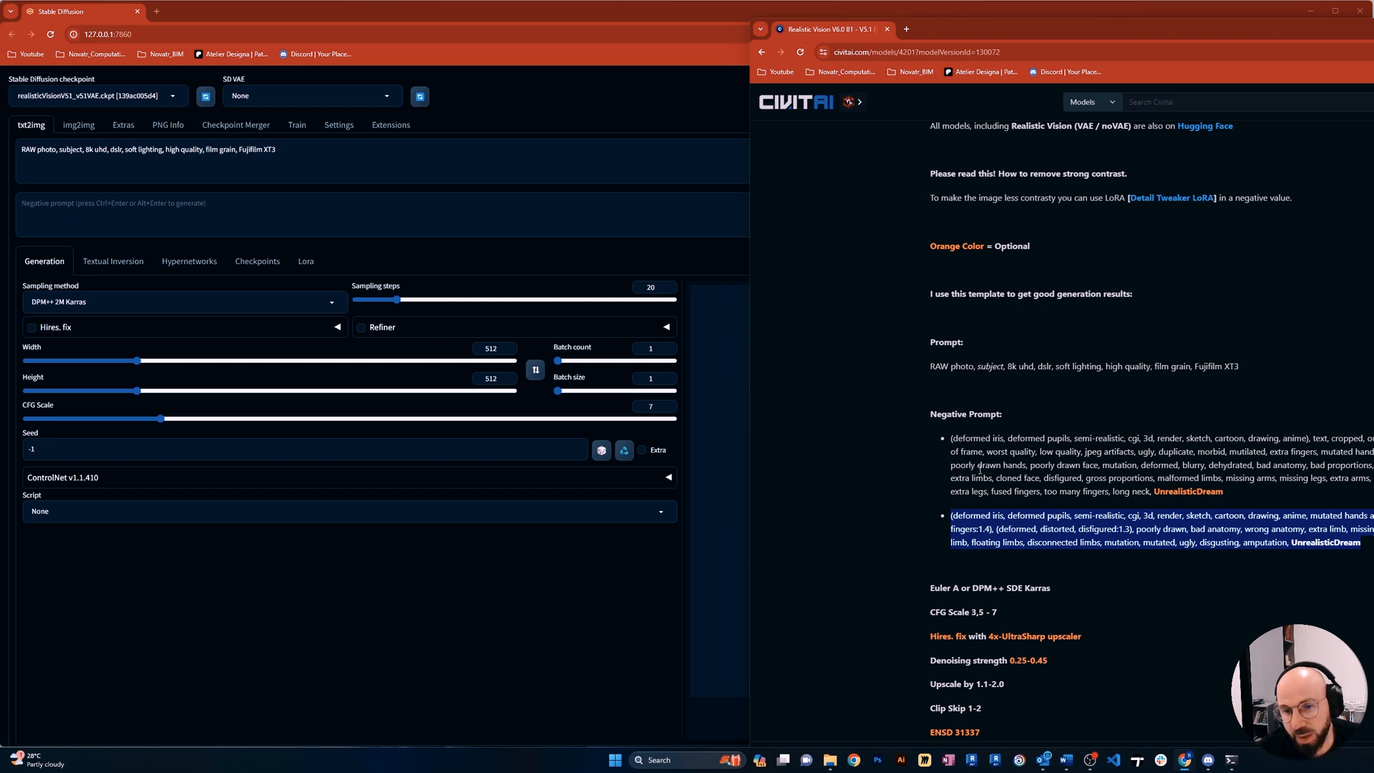
key(ctrl+c)
click(112, 204)
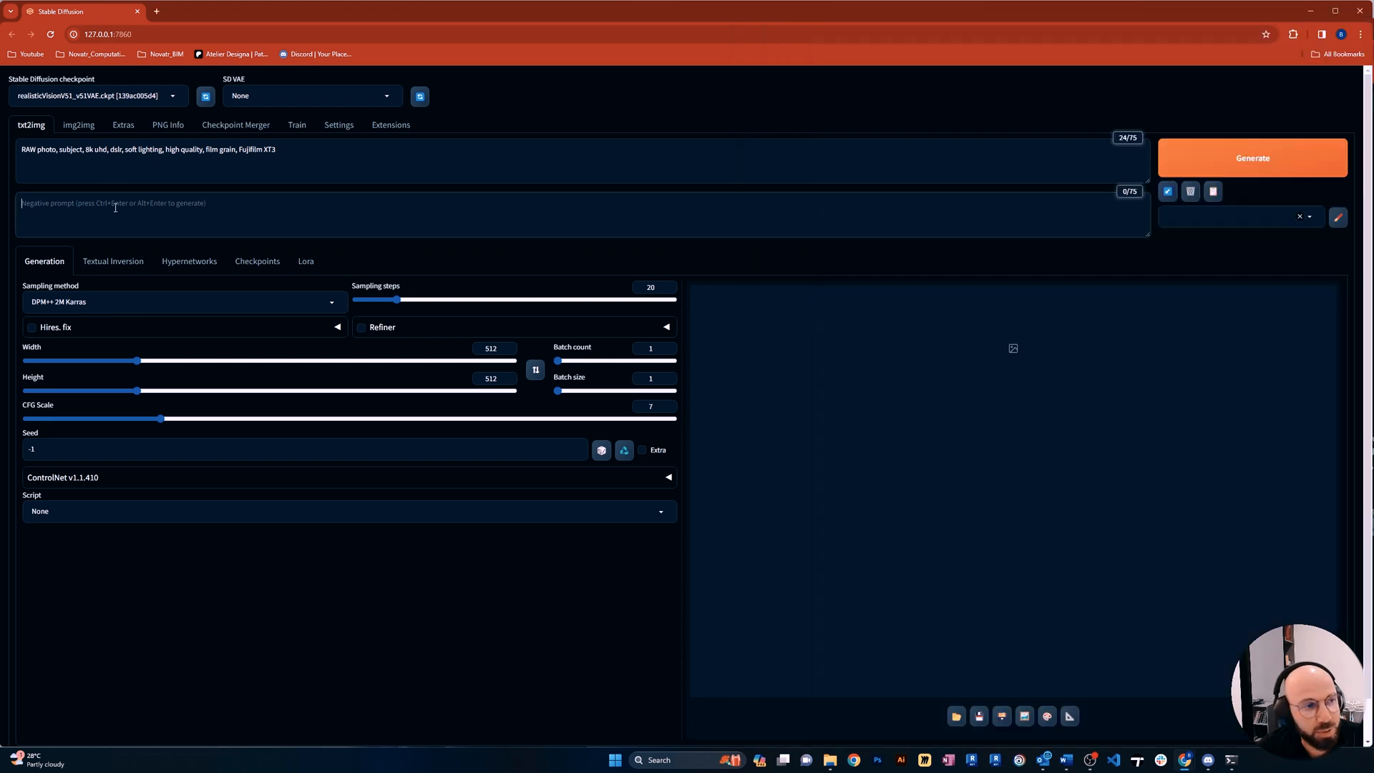
key(ctrl+v)
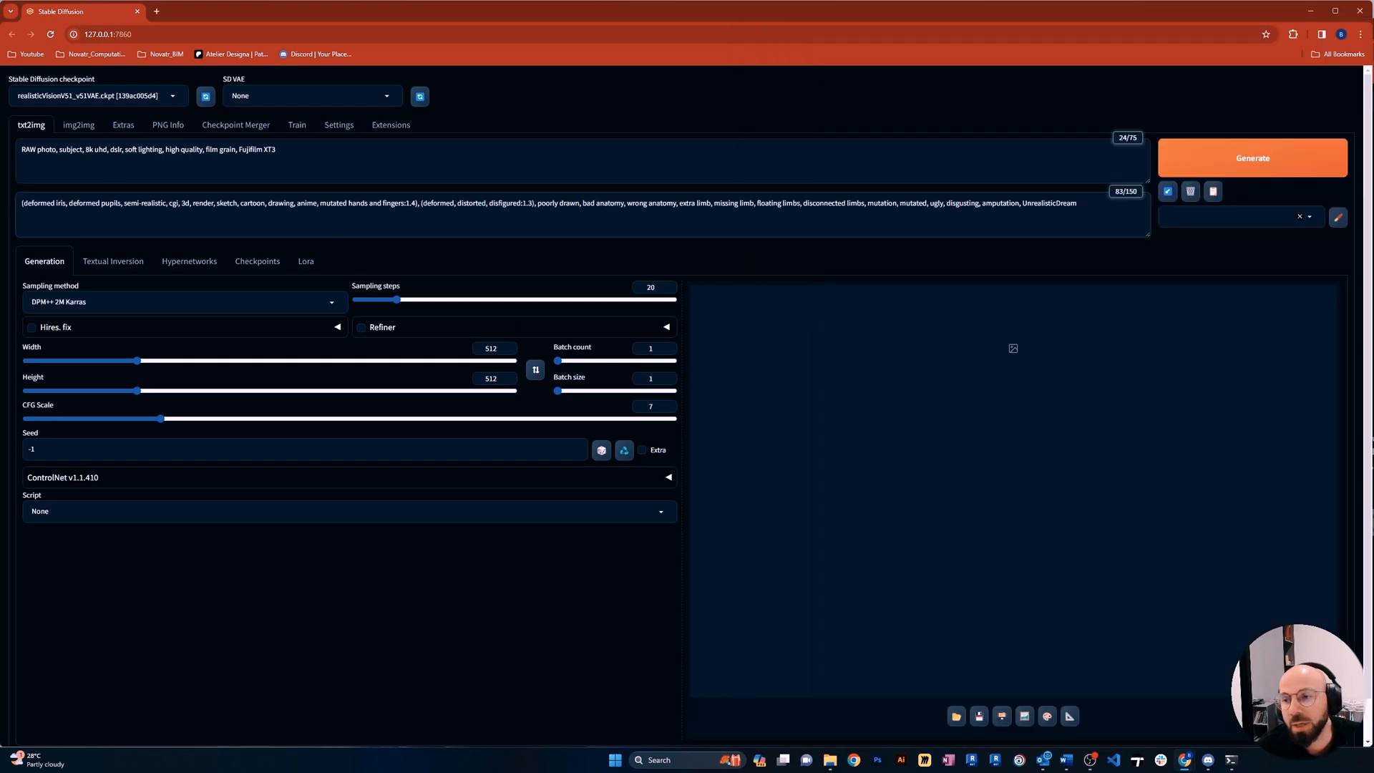
key(alt+Tab)
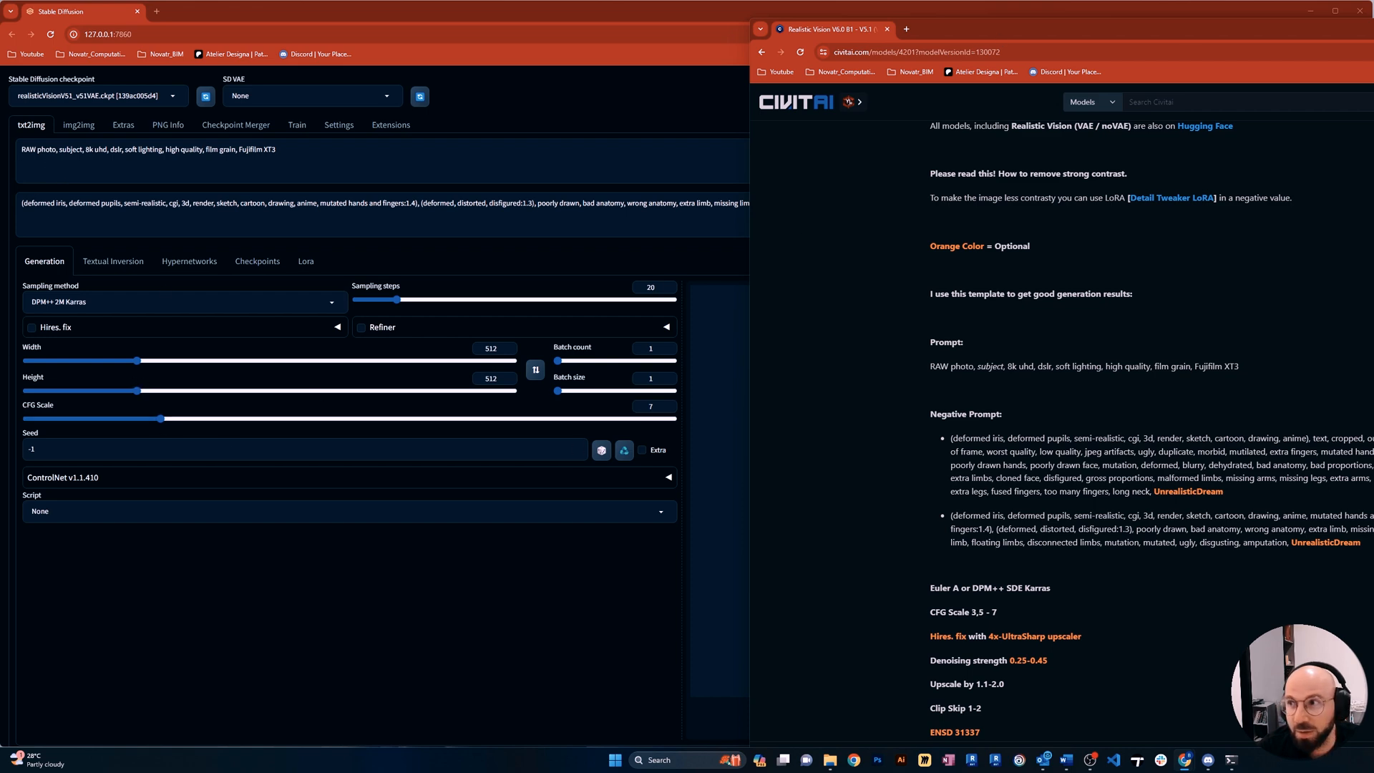
key(alt+Tab)
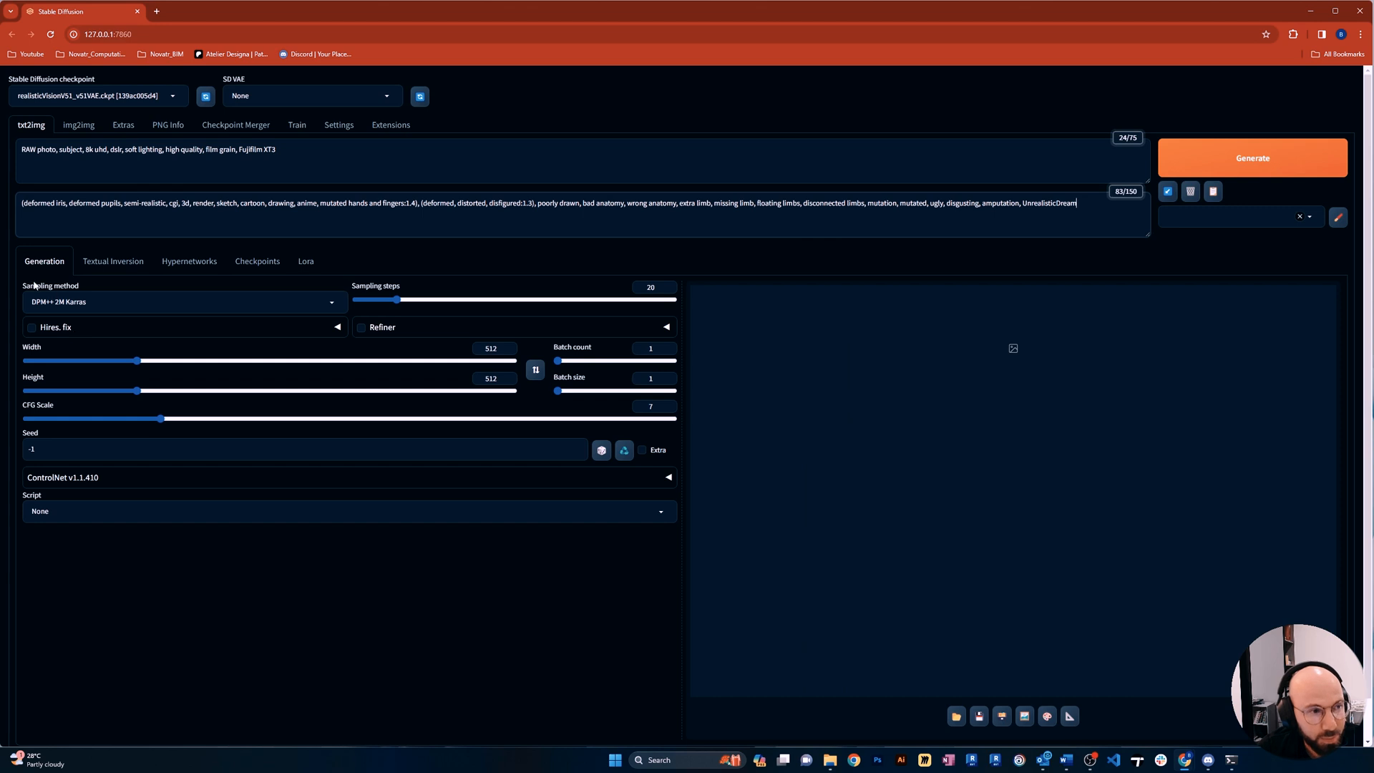
click(331, 304)
click(333, 307)
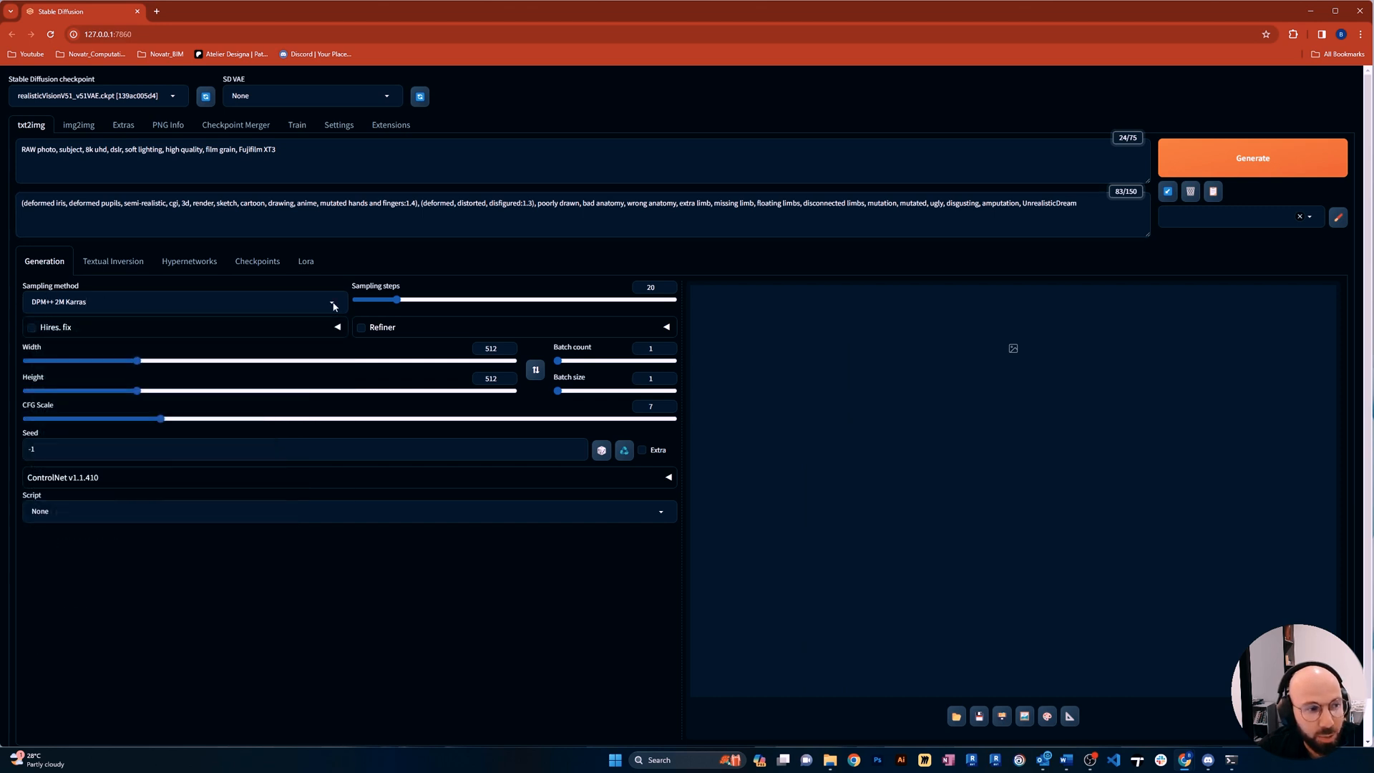
click(331, 306)
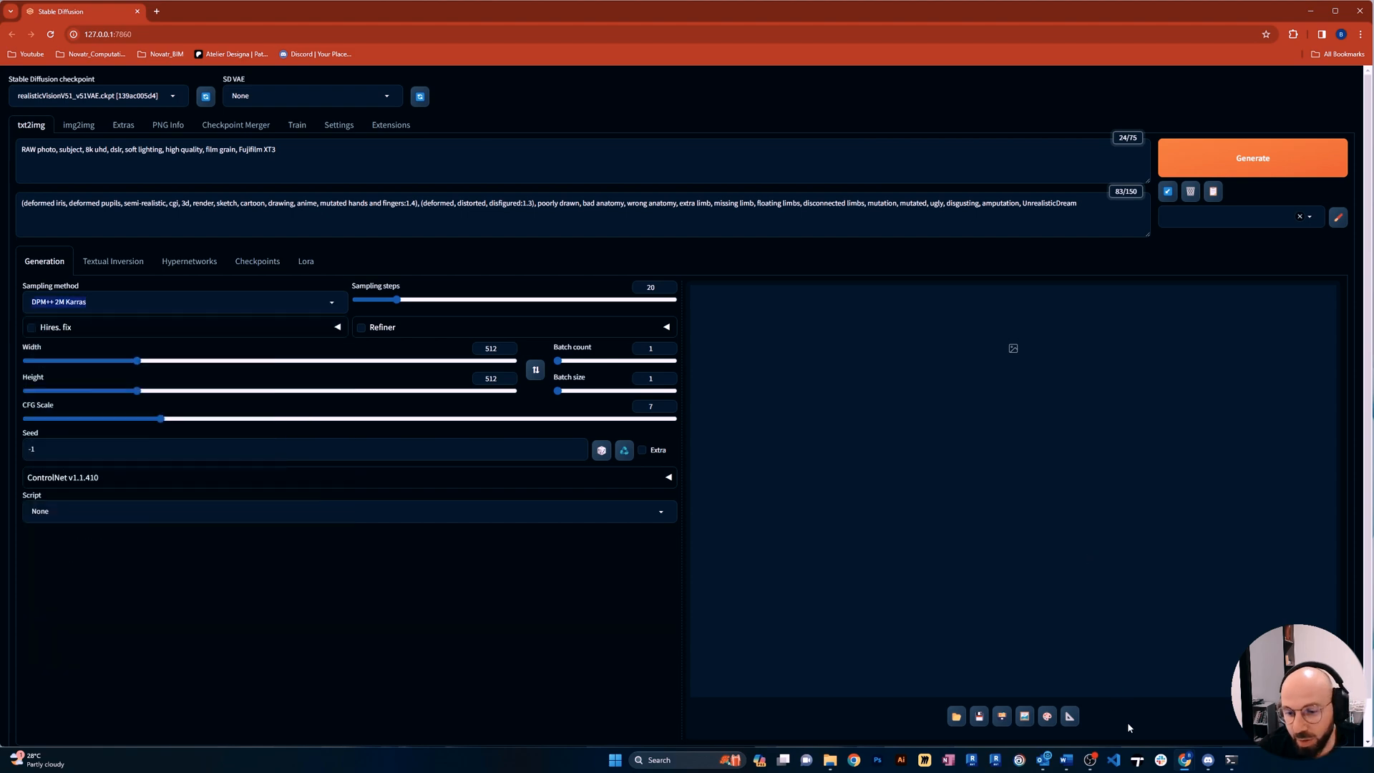
mouse_move(1184, 760)
click(1066, 714)
scroll(1069, 397, up, 3)
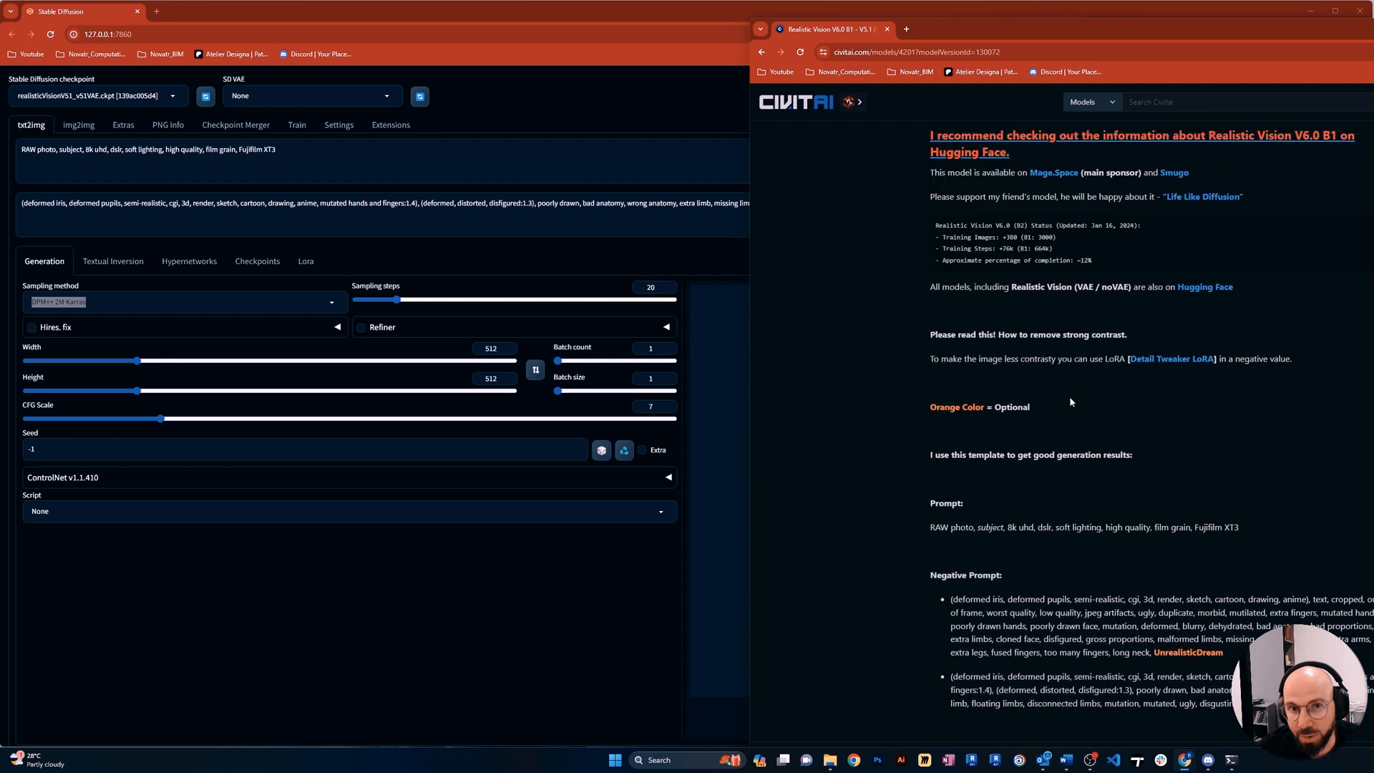
scroll(1080, 393, up, 3)
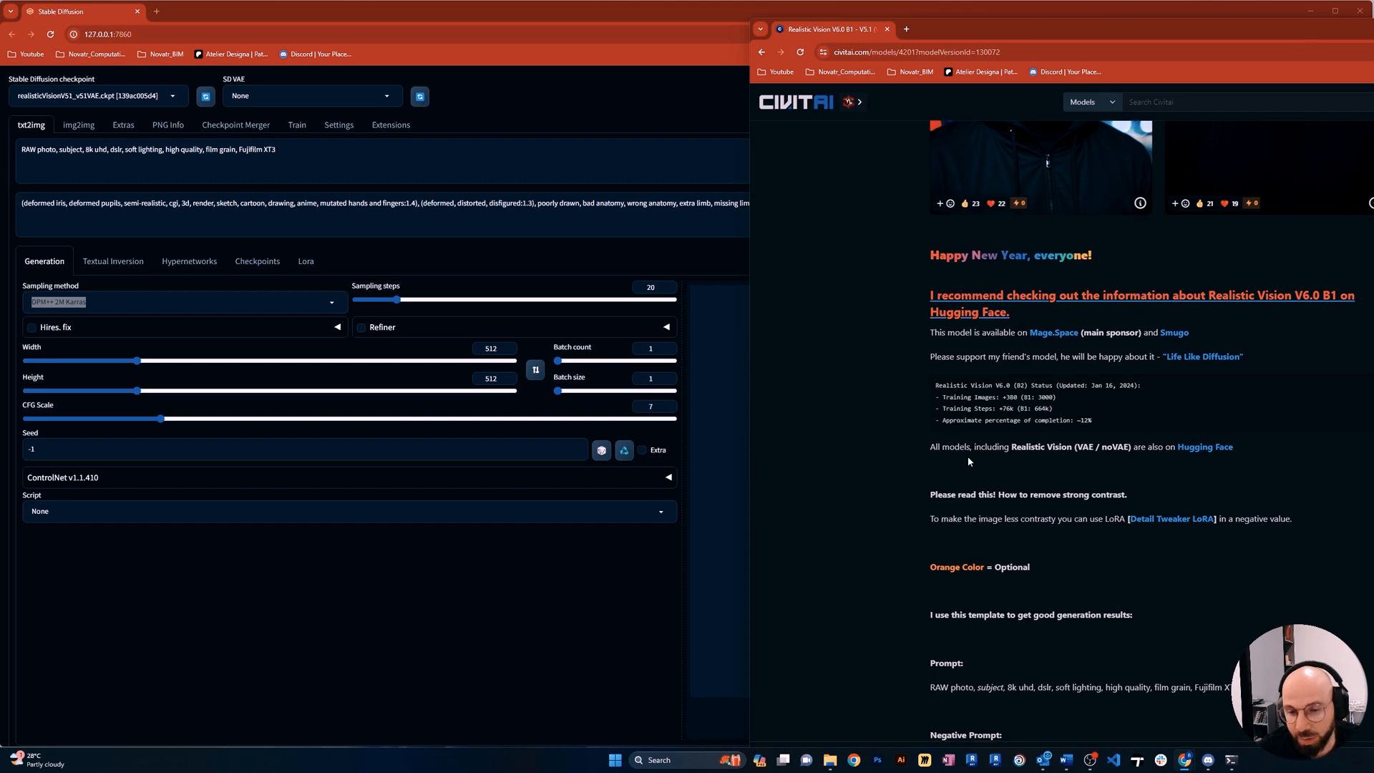
scroll(968, 457, down, 4)
scroll(977, 495, down, 4)
scroll(986, 533, down, 1)
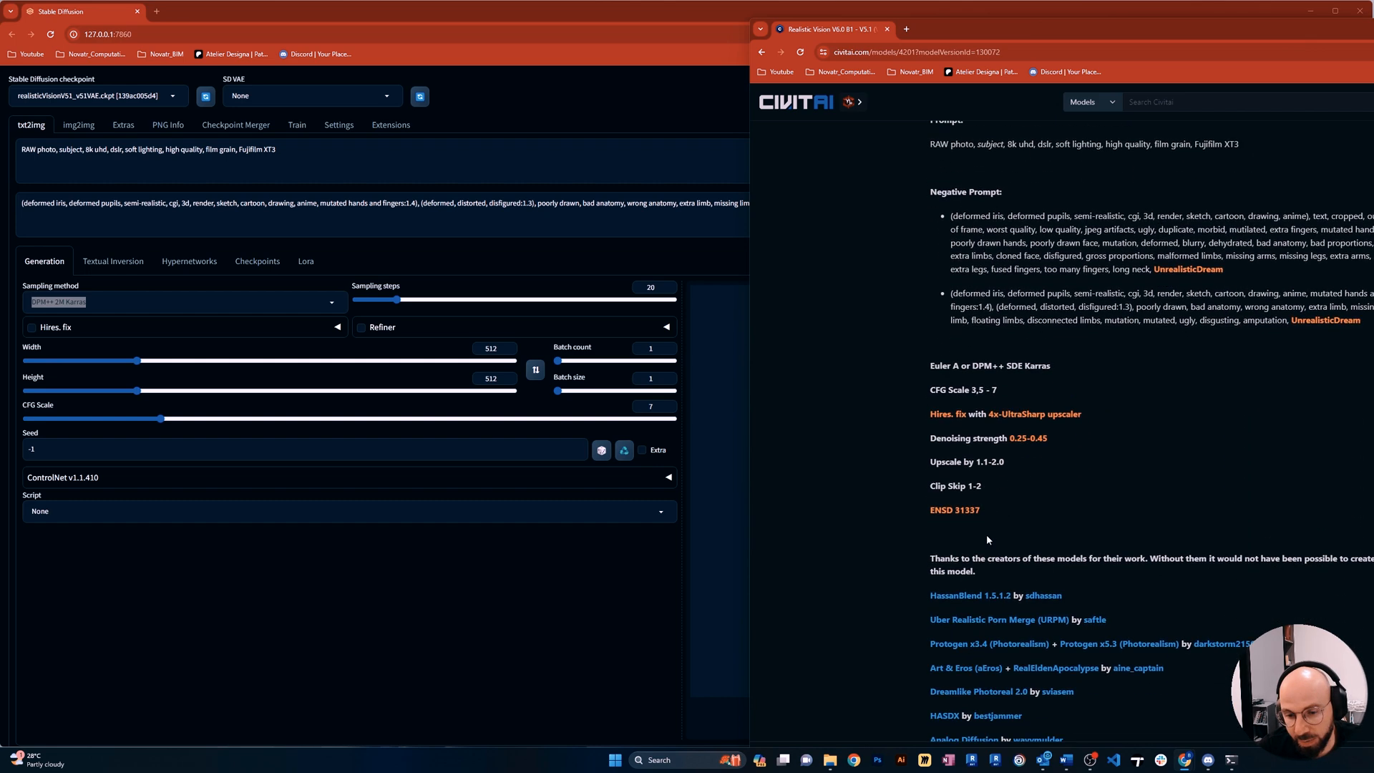
scroll(993, 516, up, 2)
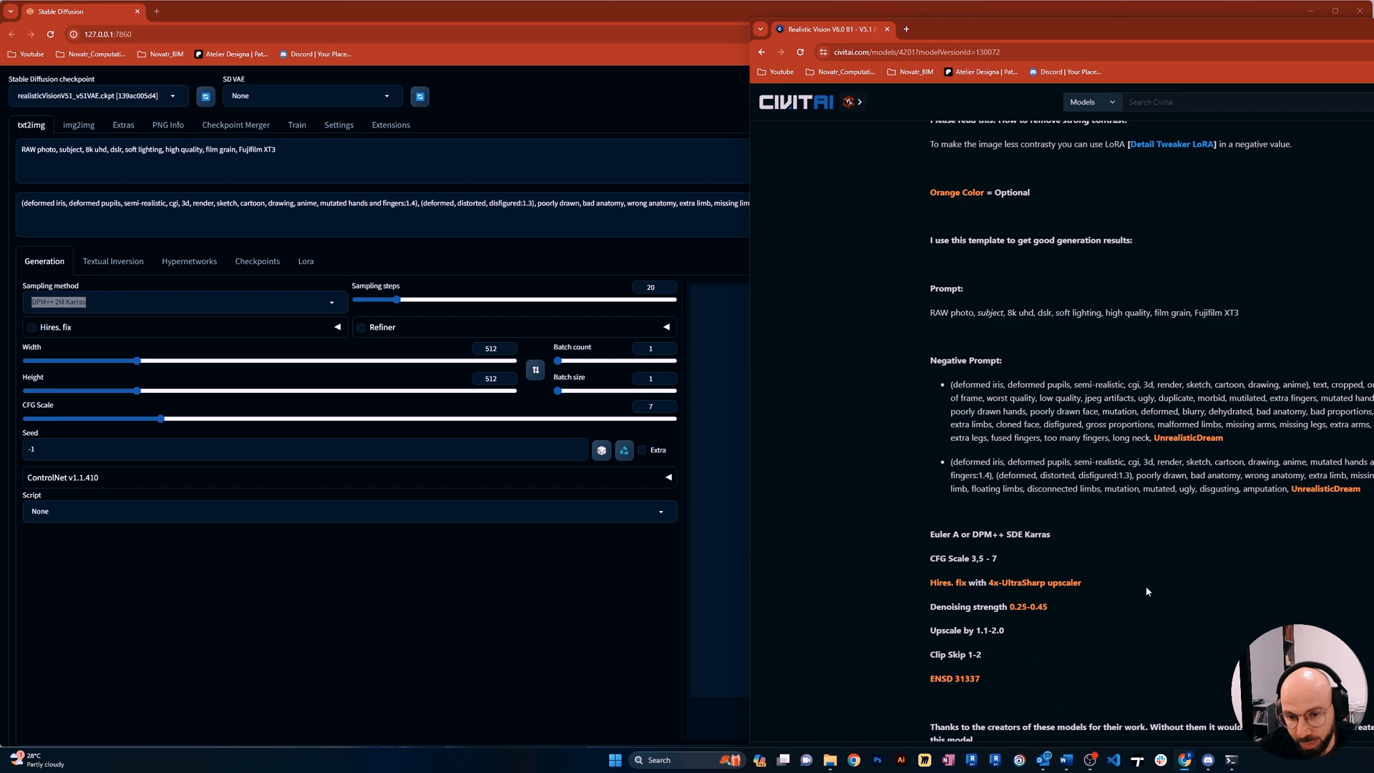
drag(931, 534, 1062, 540)
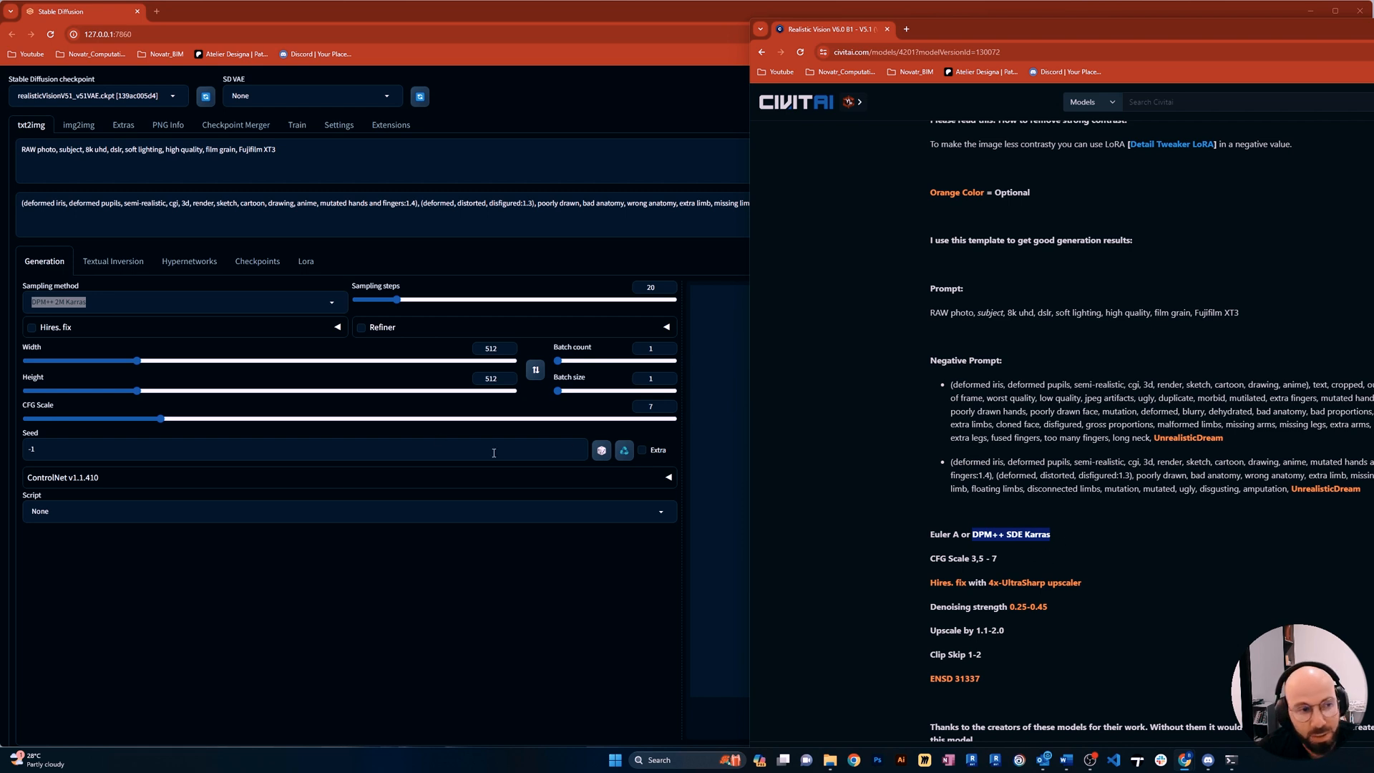
click(160, 610)
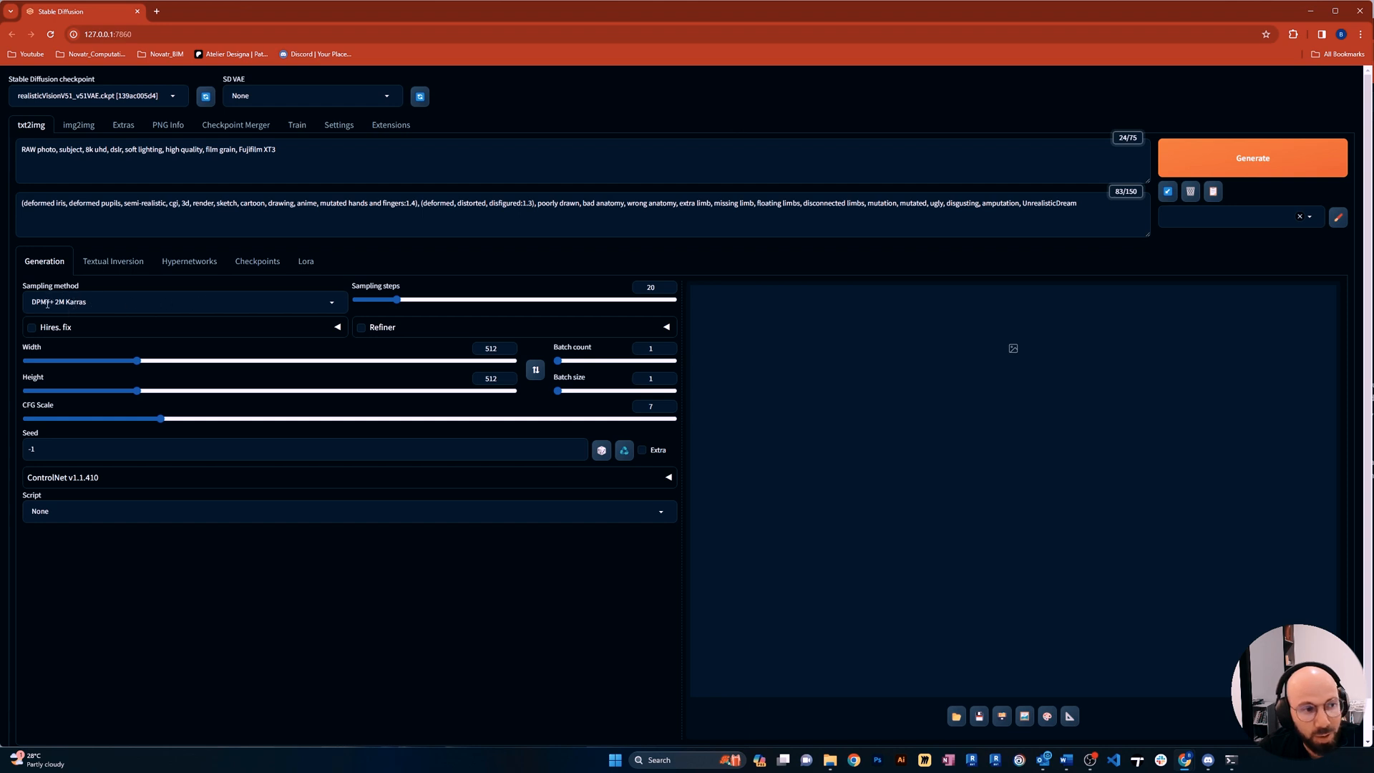
key(alt+Tab)
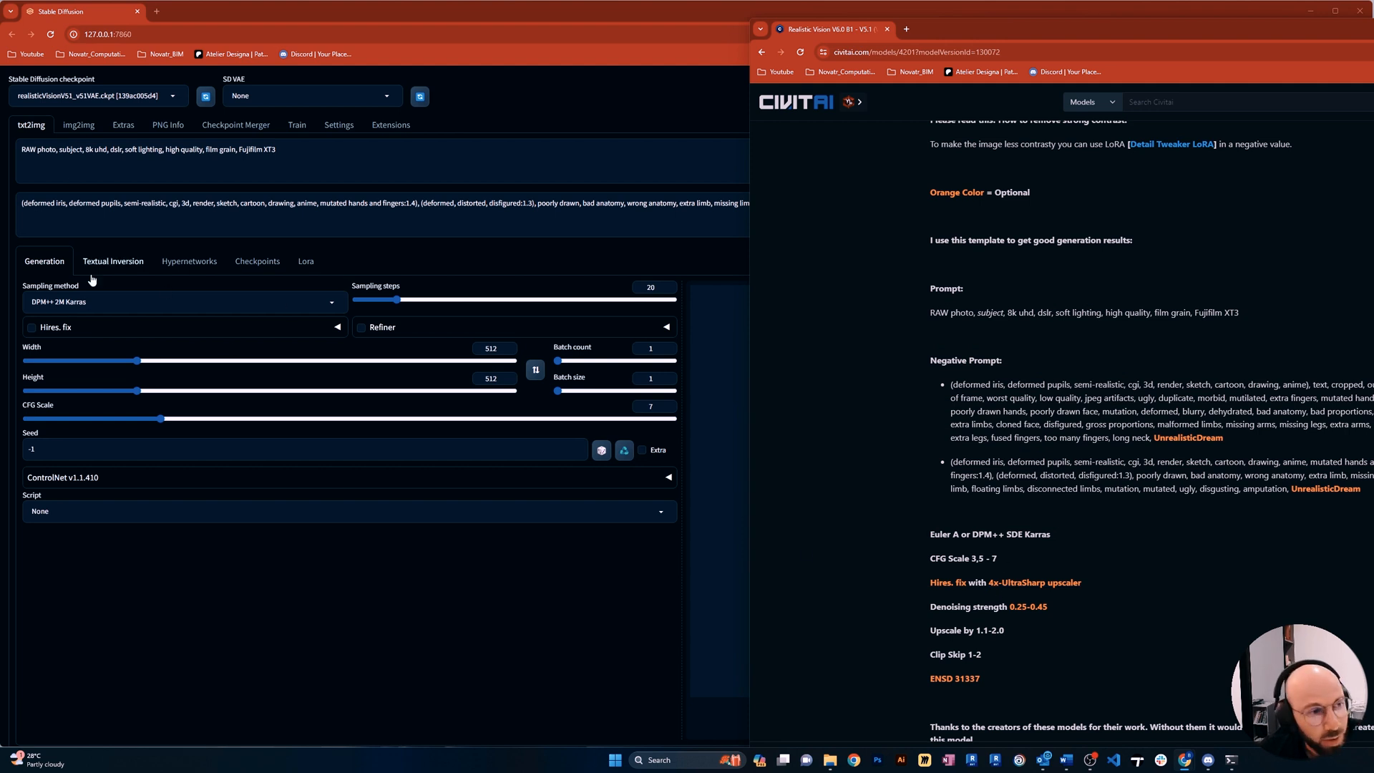
click(183, 301)
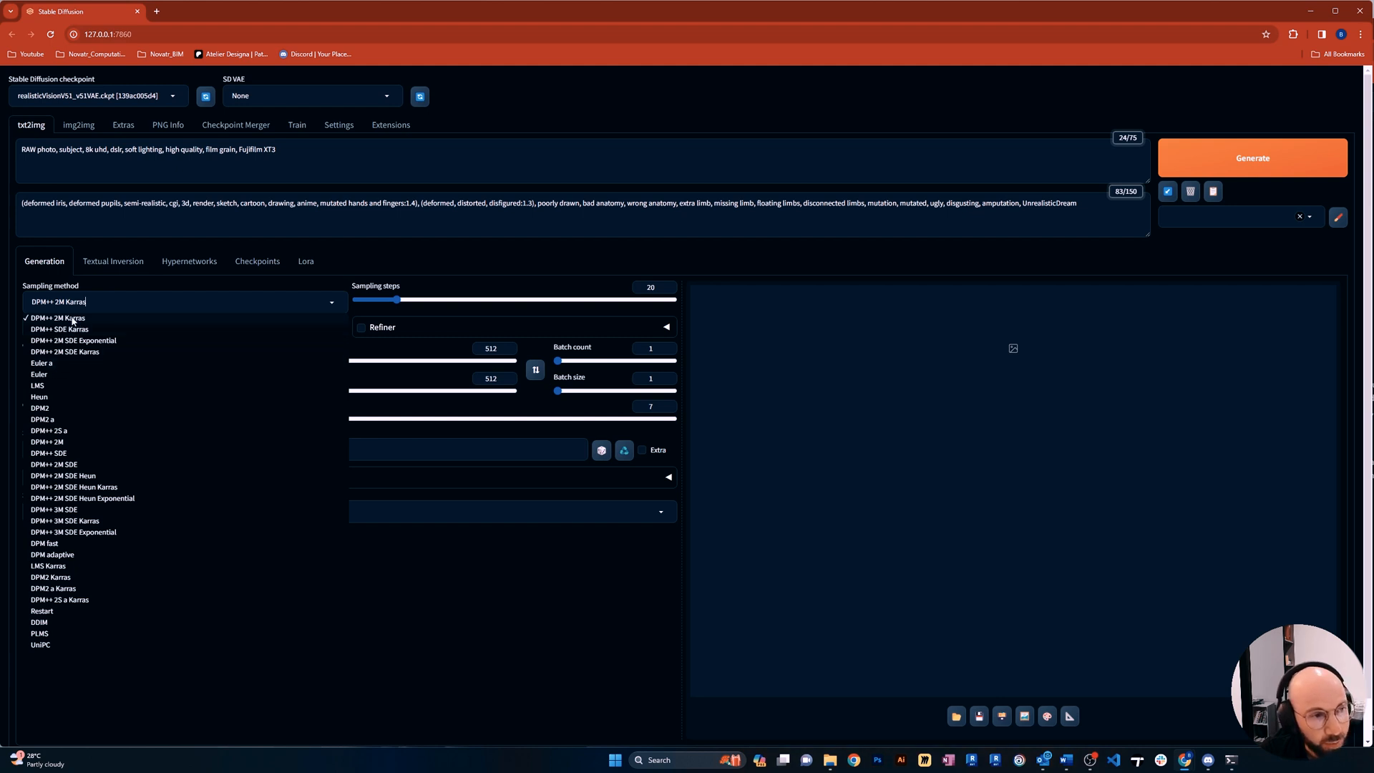
click(552, 574)
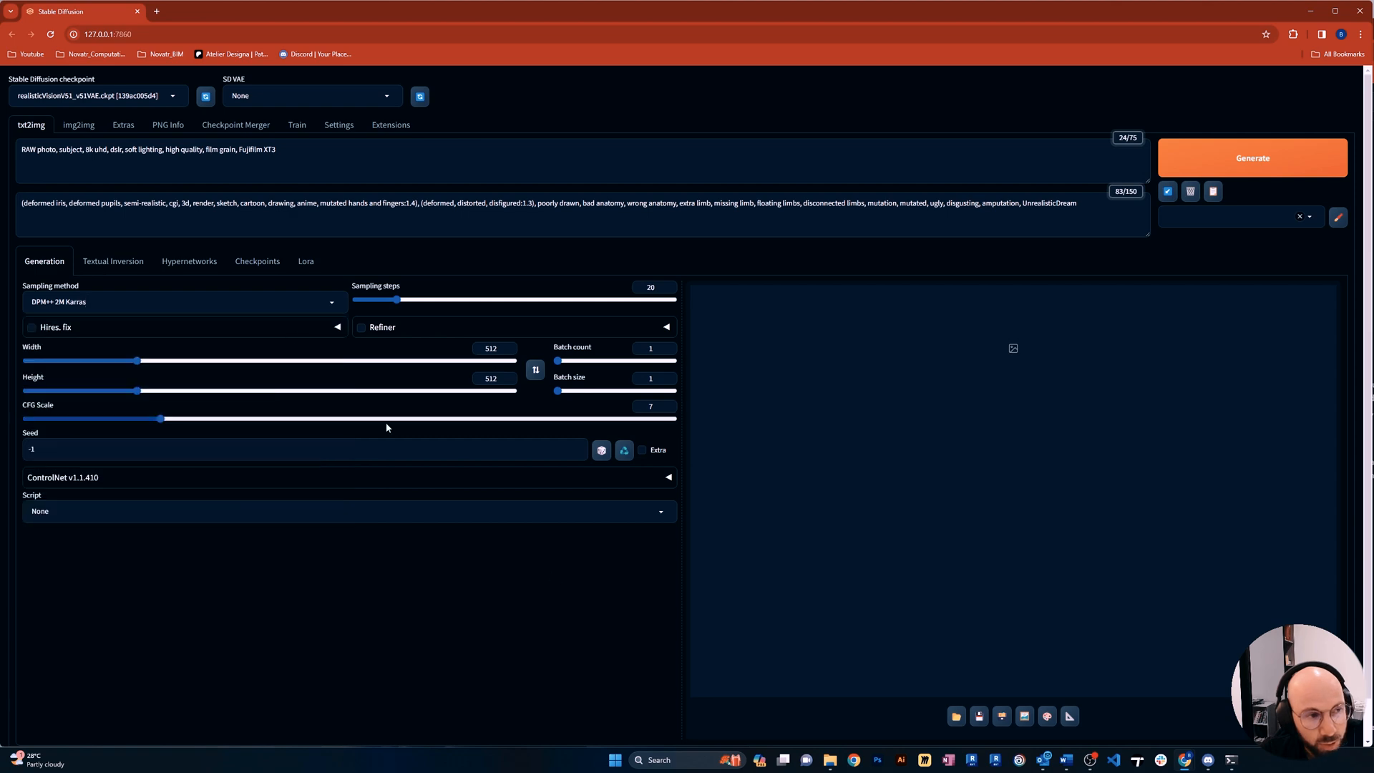
key(alt+Tab)
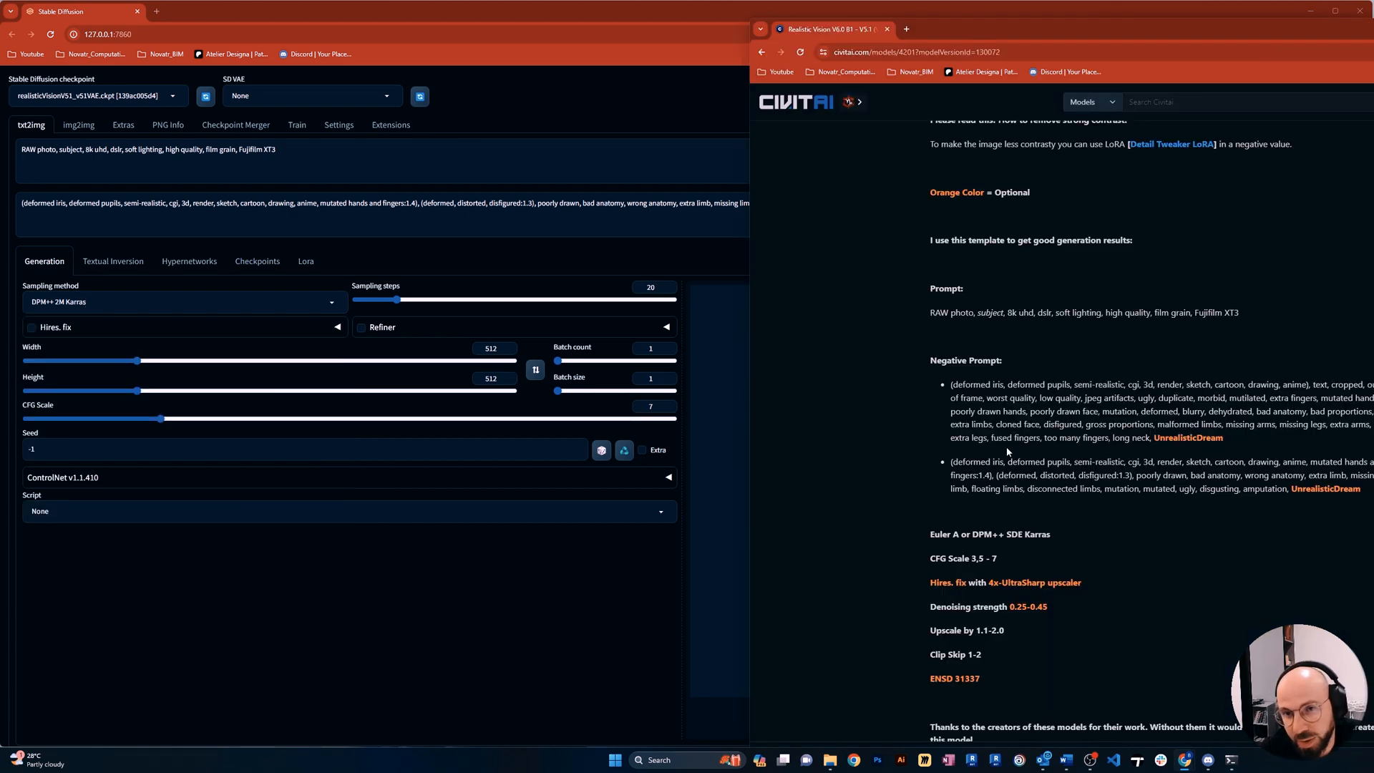
scroll(1008, 444, up, 3)
scroll(1101, 321, up, 2)
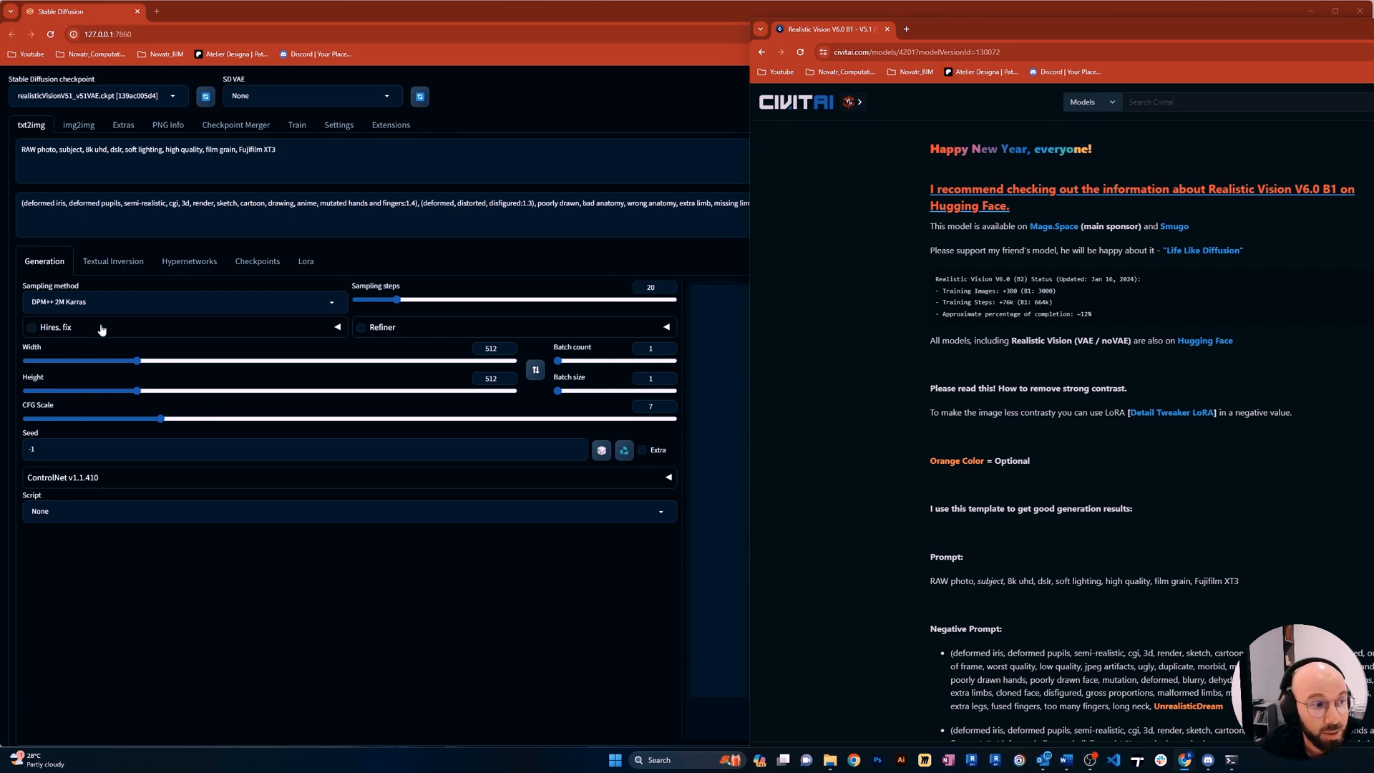
click(342, 328)
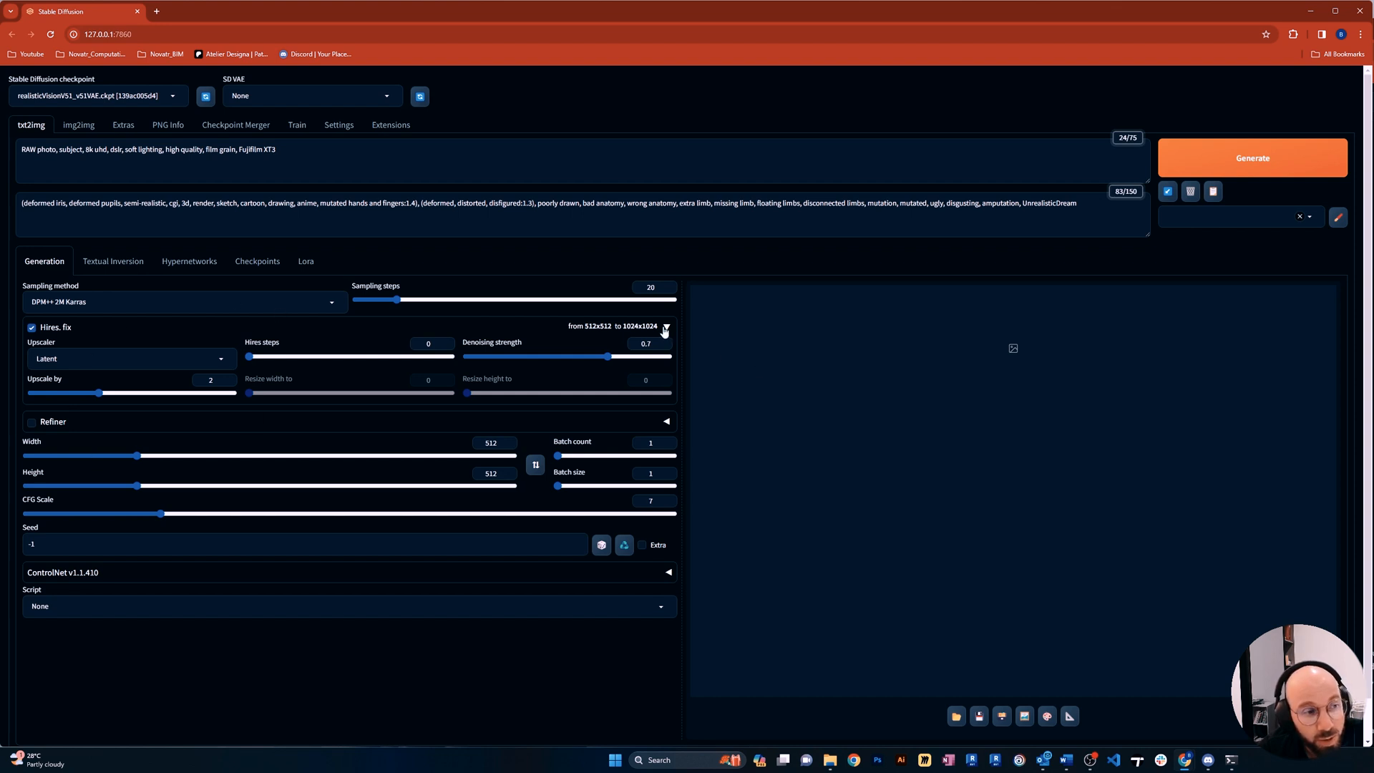
click(221, 358)
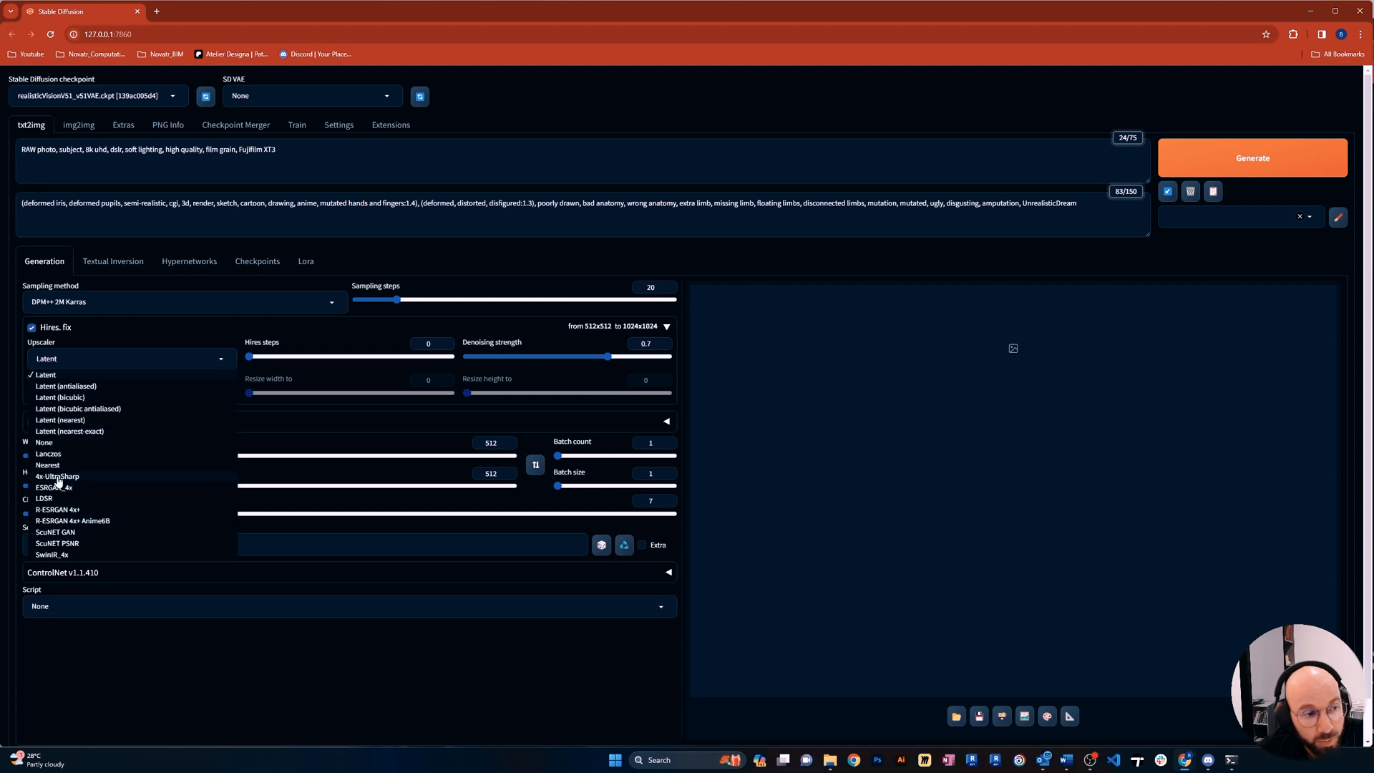
click(668, 326)
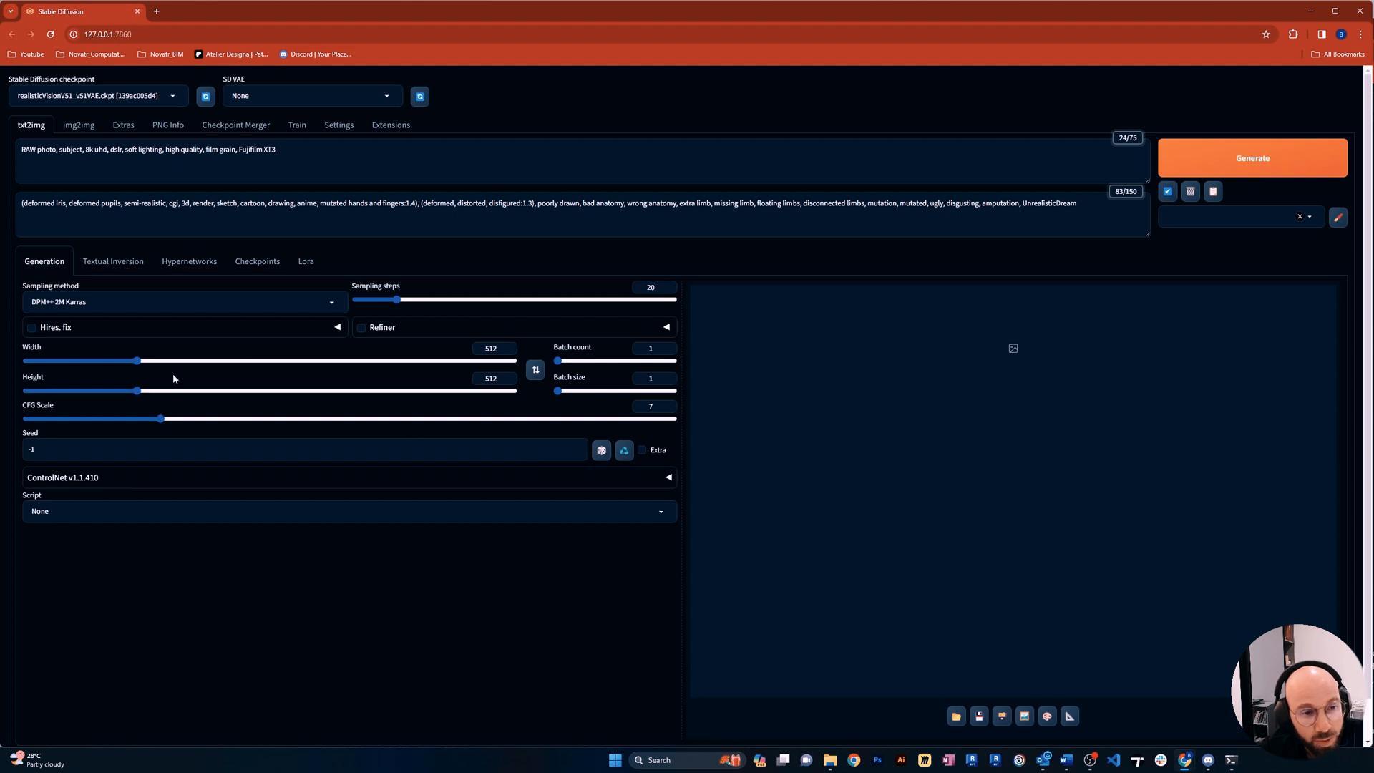
Set output size to 1024 wide by 768 high, keeping Batch count at 1
click(481, 346)
text(10)
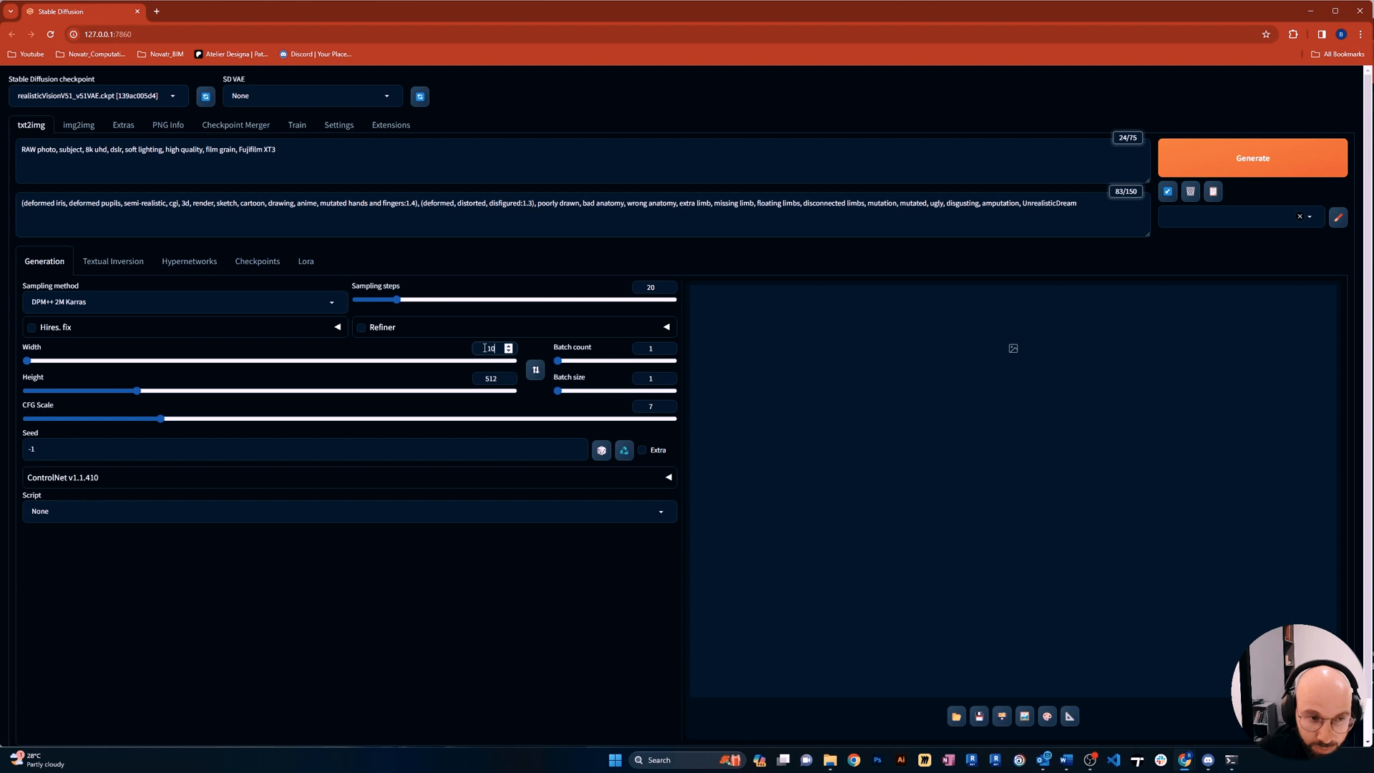
text(24)
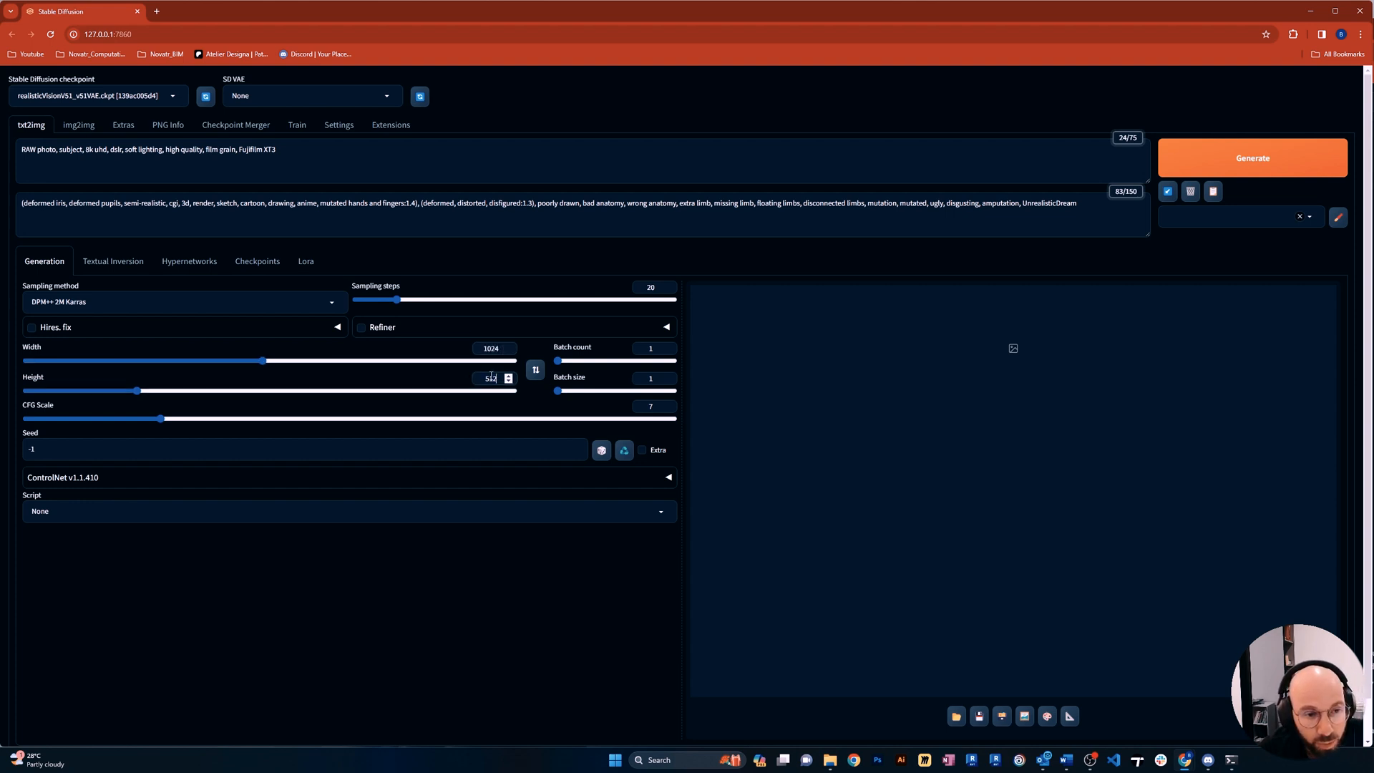
text(768)
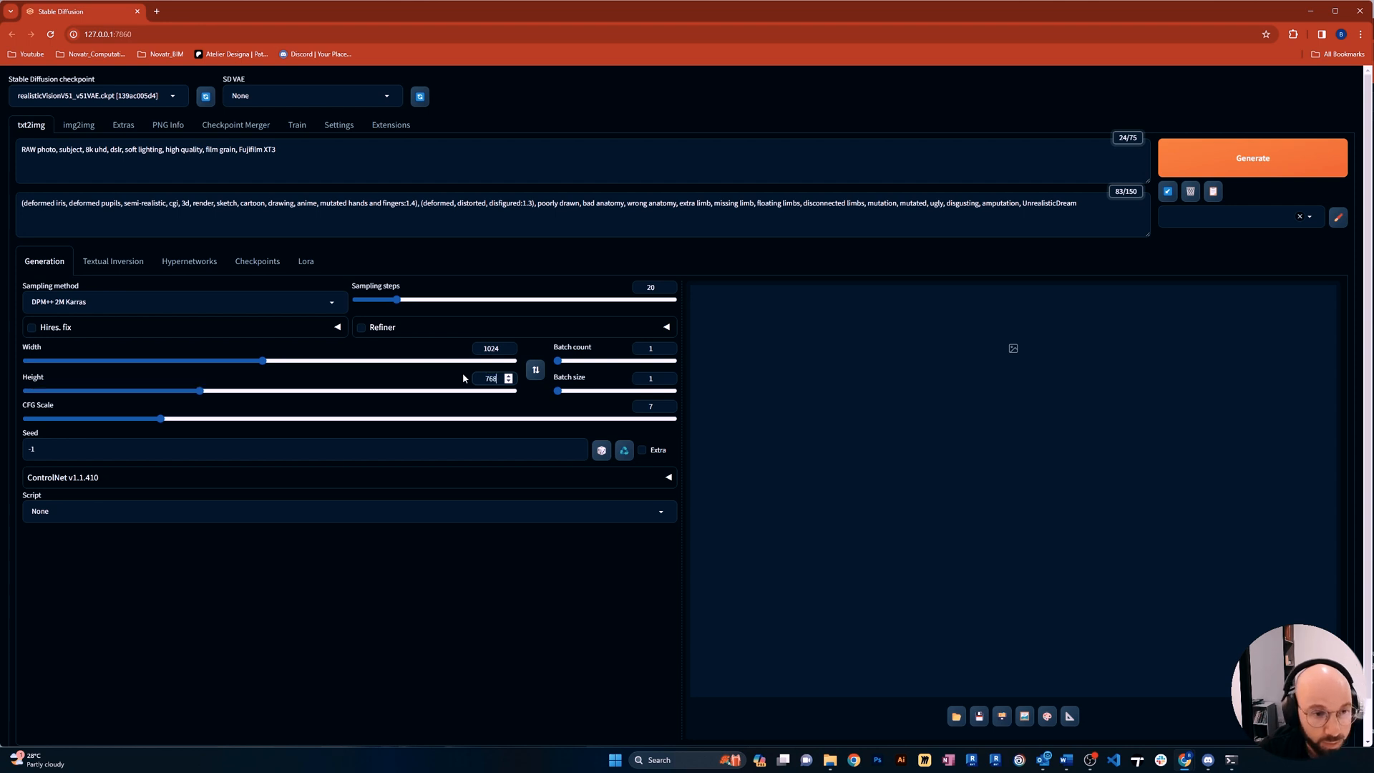
click(480, 571)
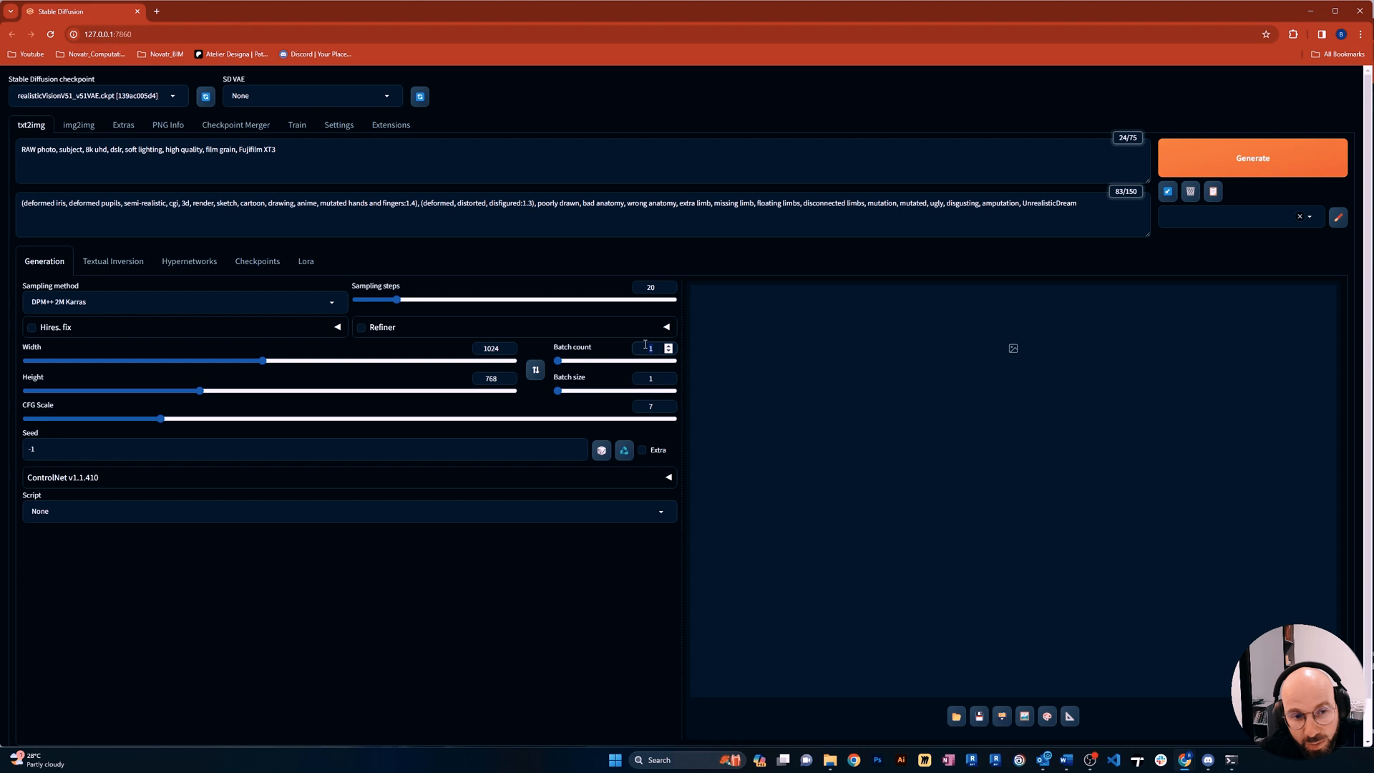
click(655, 348)
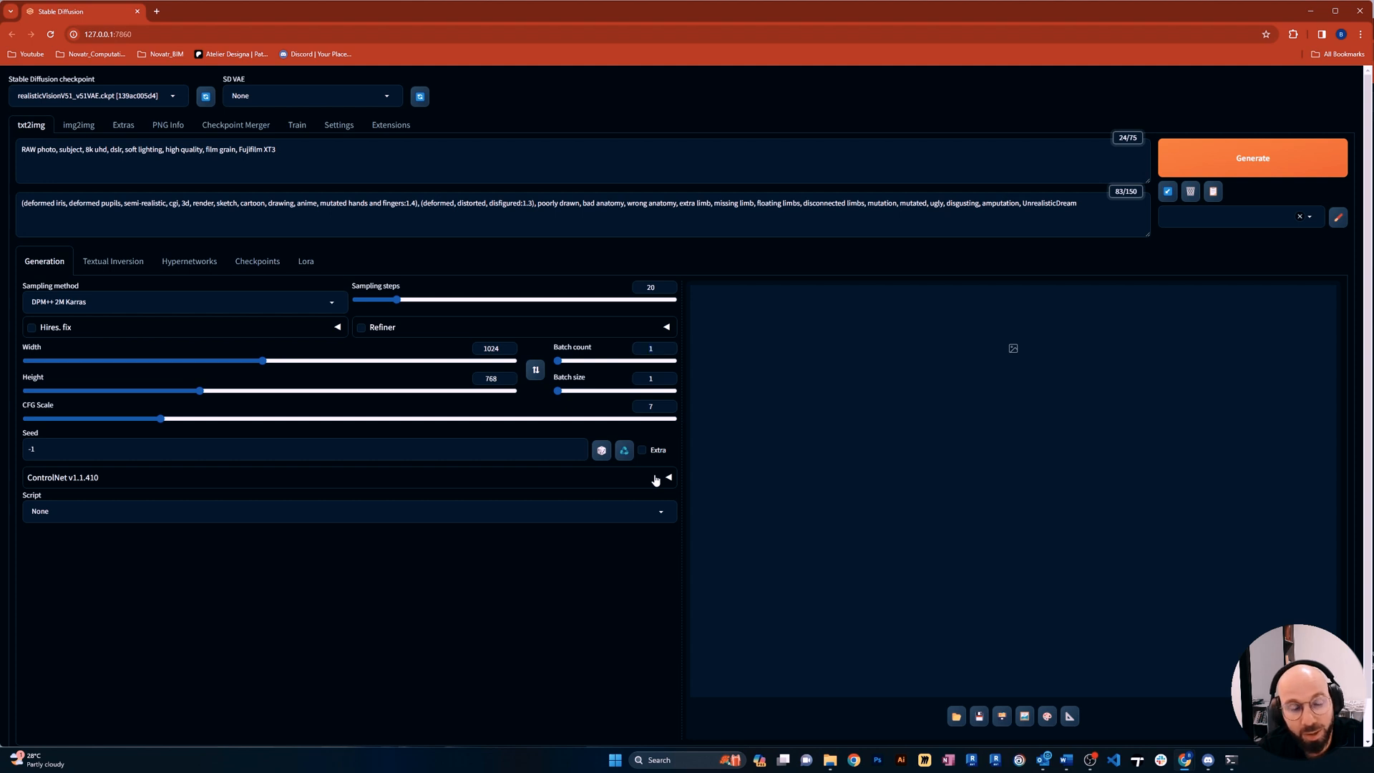
Expand ControlNet and compare Depth, Canny, Lineart and Scribble/Sketch control types, landing on Lineart
click(656, 480)
scroll(409, 591, down, 1)
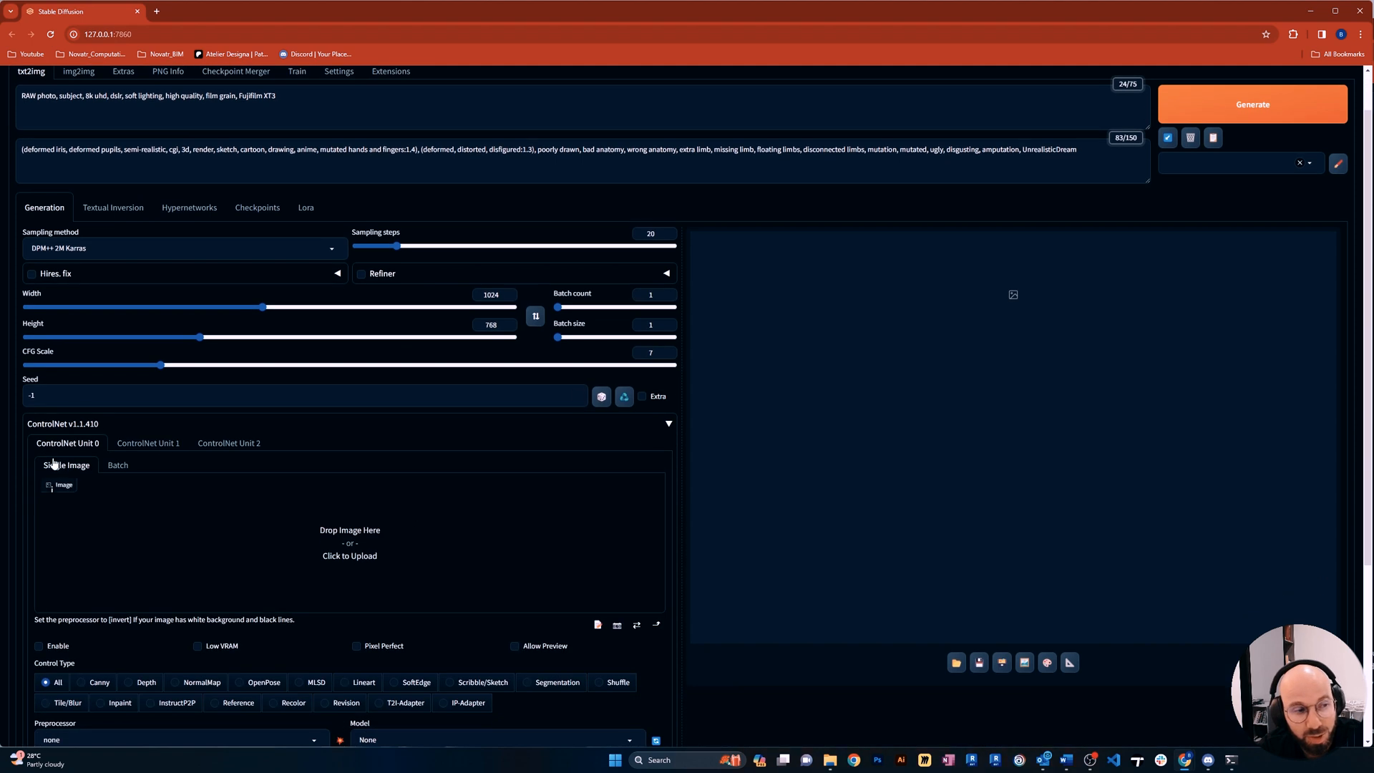
scroll(285, 479, down, 1)
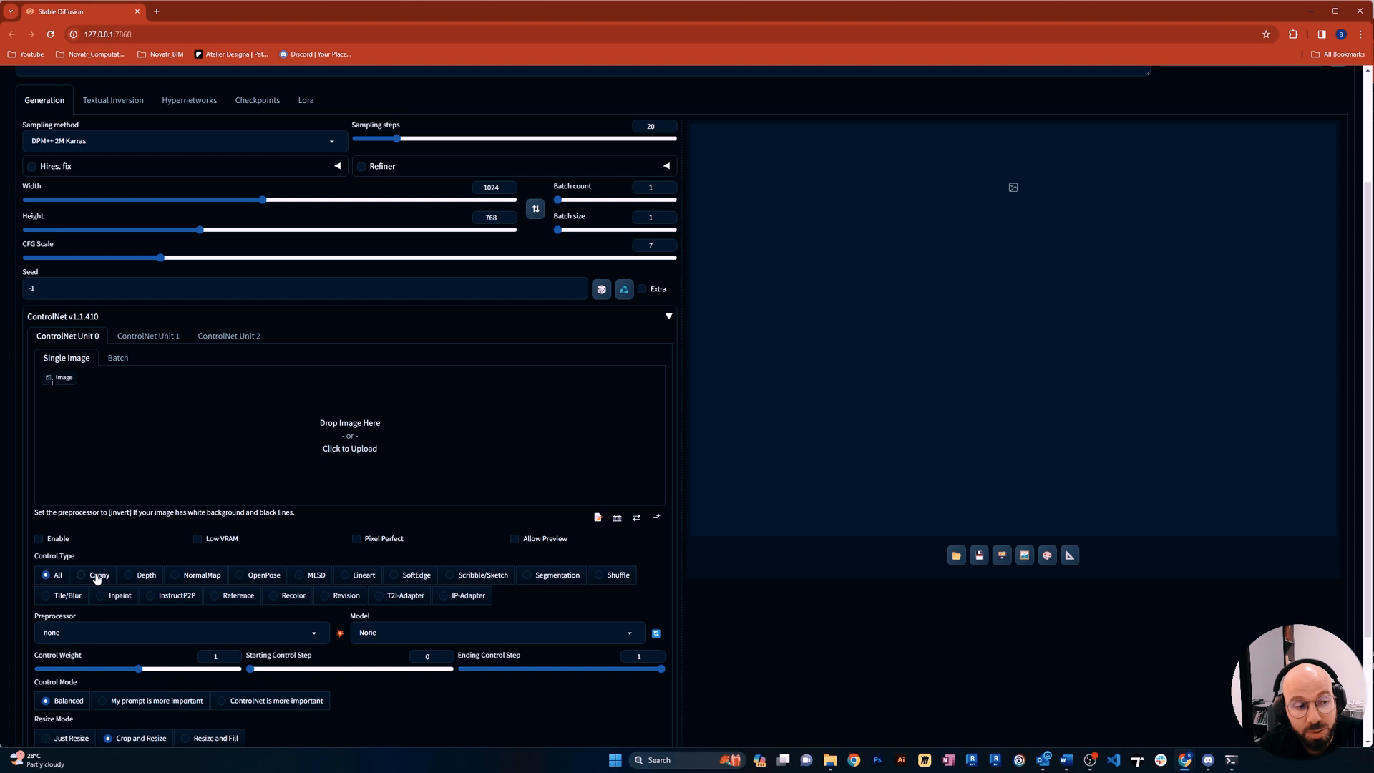
click(130, 575)
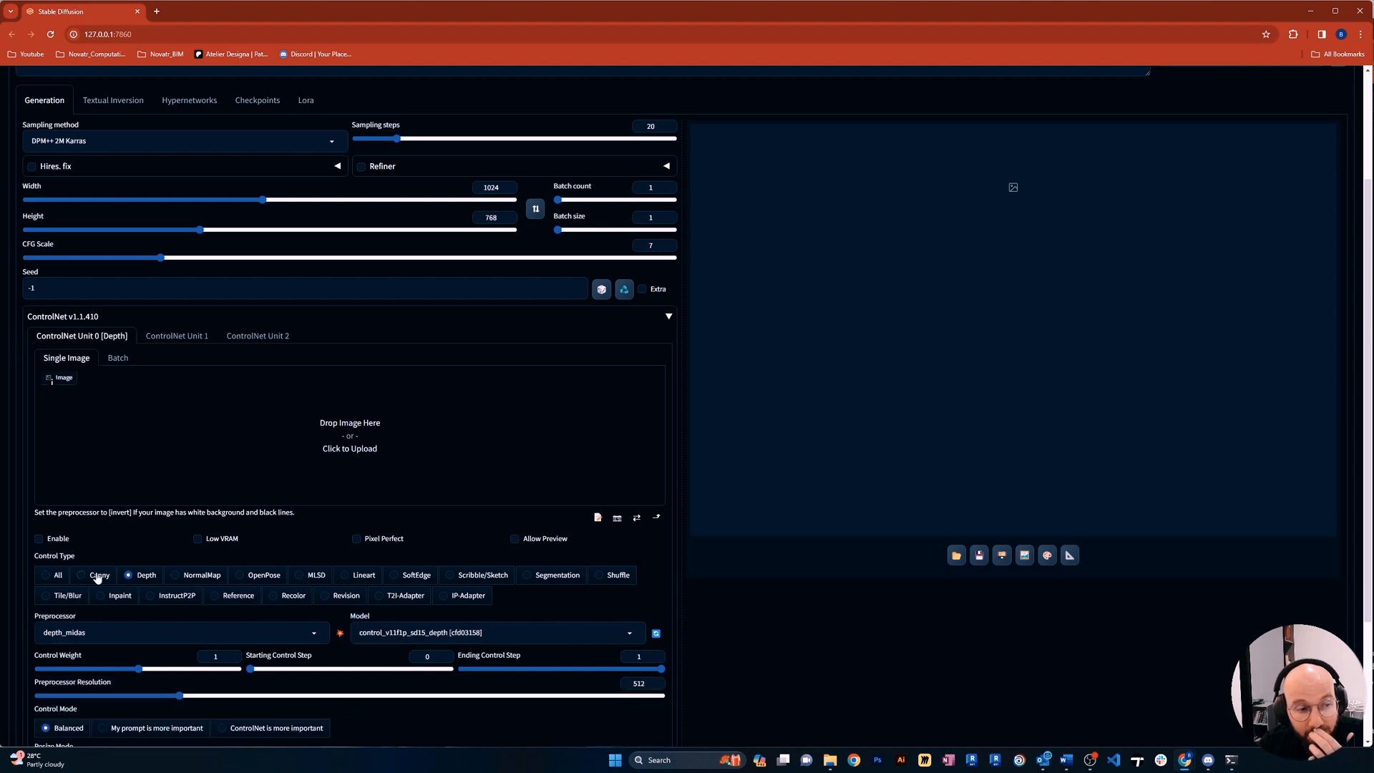
click(97, 577)
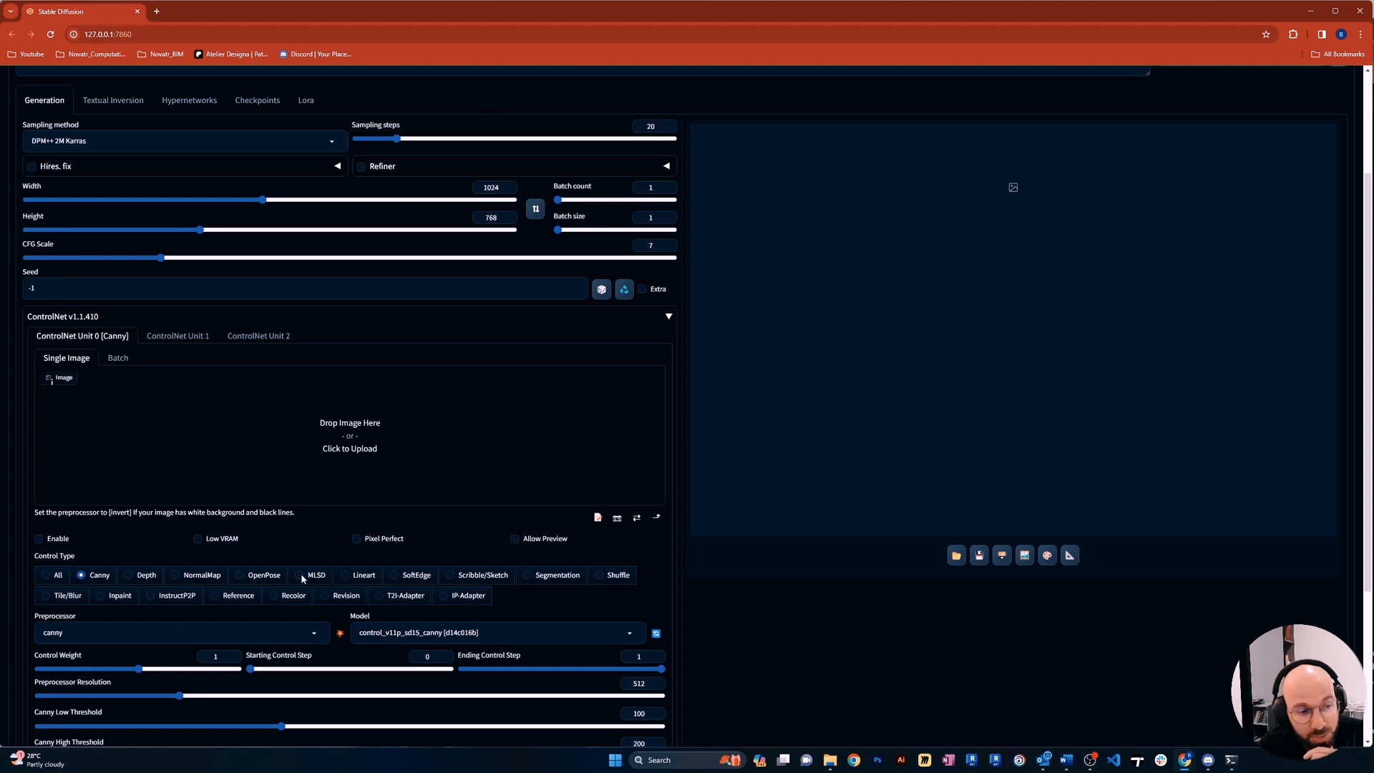
click(365, 576)
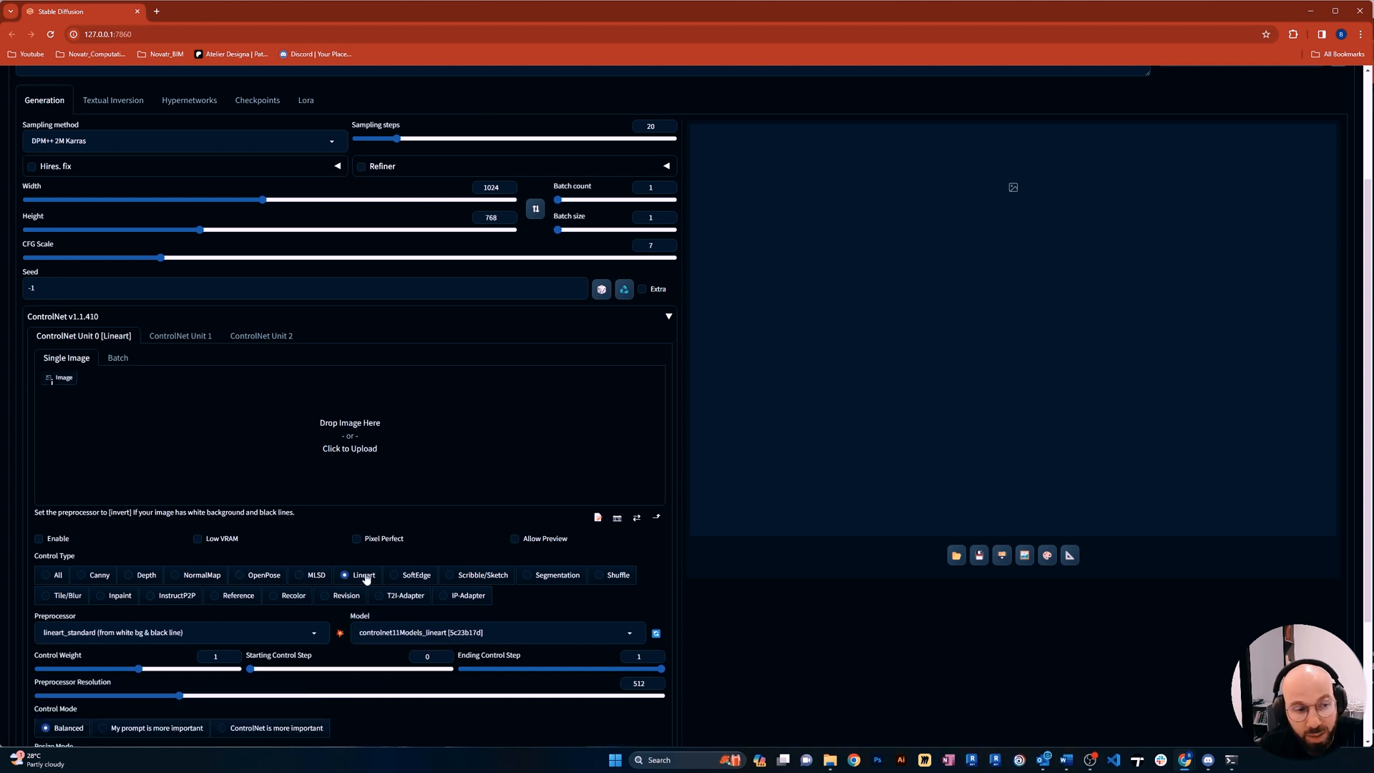
click(450, 575)
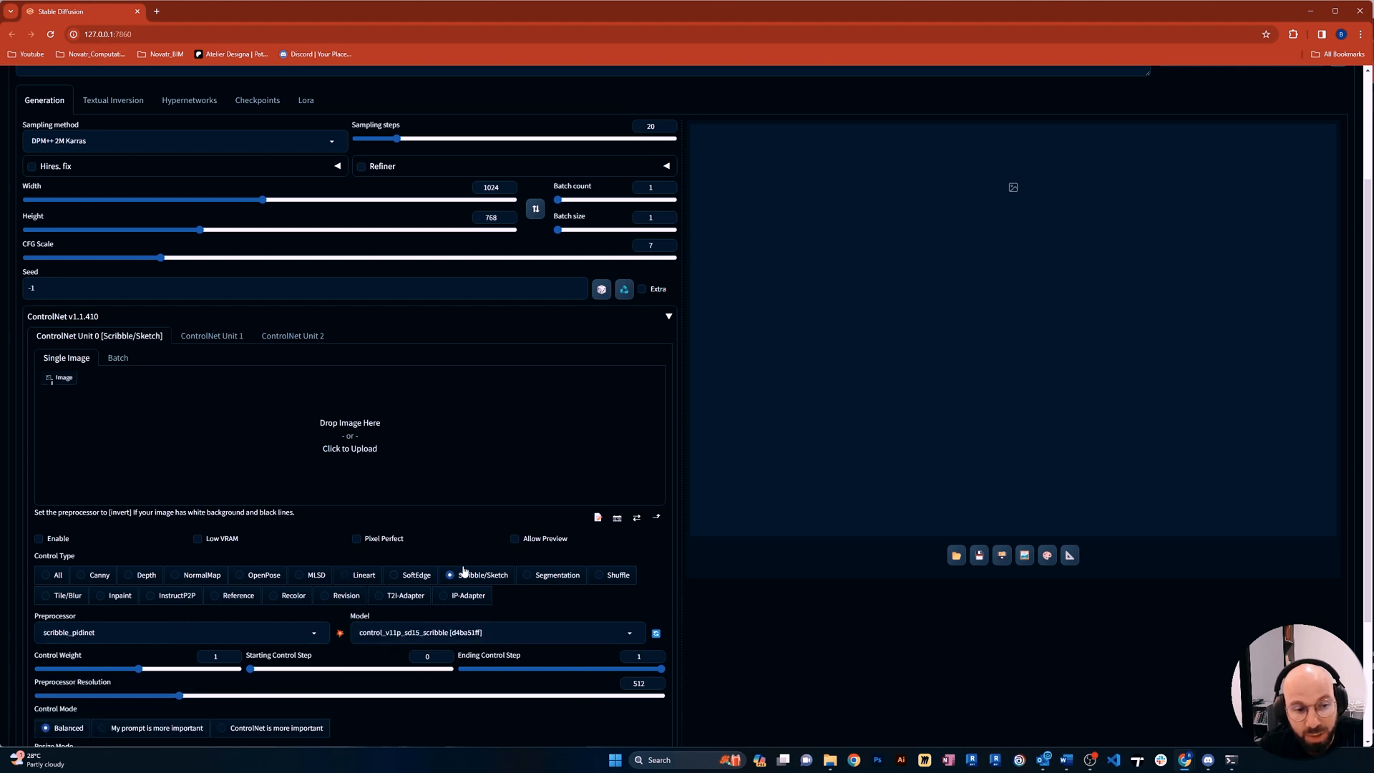
click(361, 576)
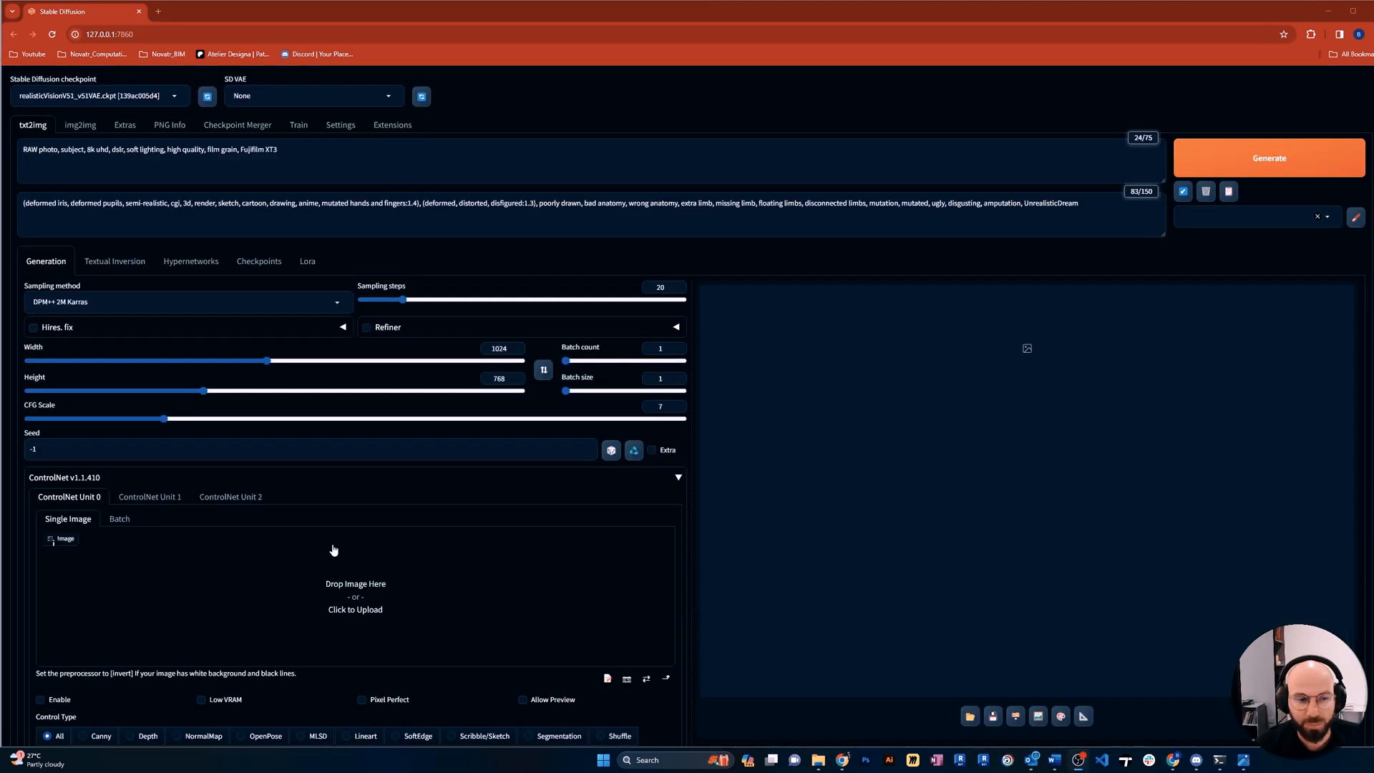
Load the box sketch file into the ControlNet image slot and choose the Lineart control type
click(361, 601)
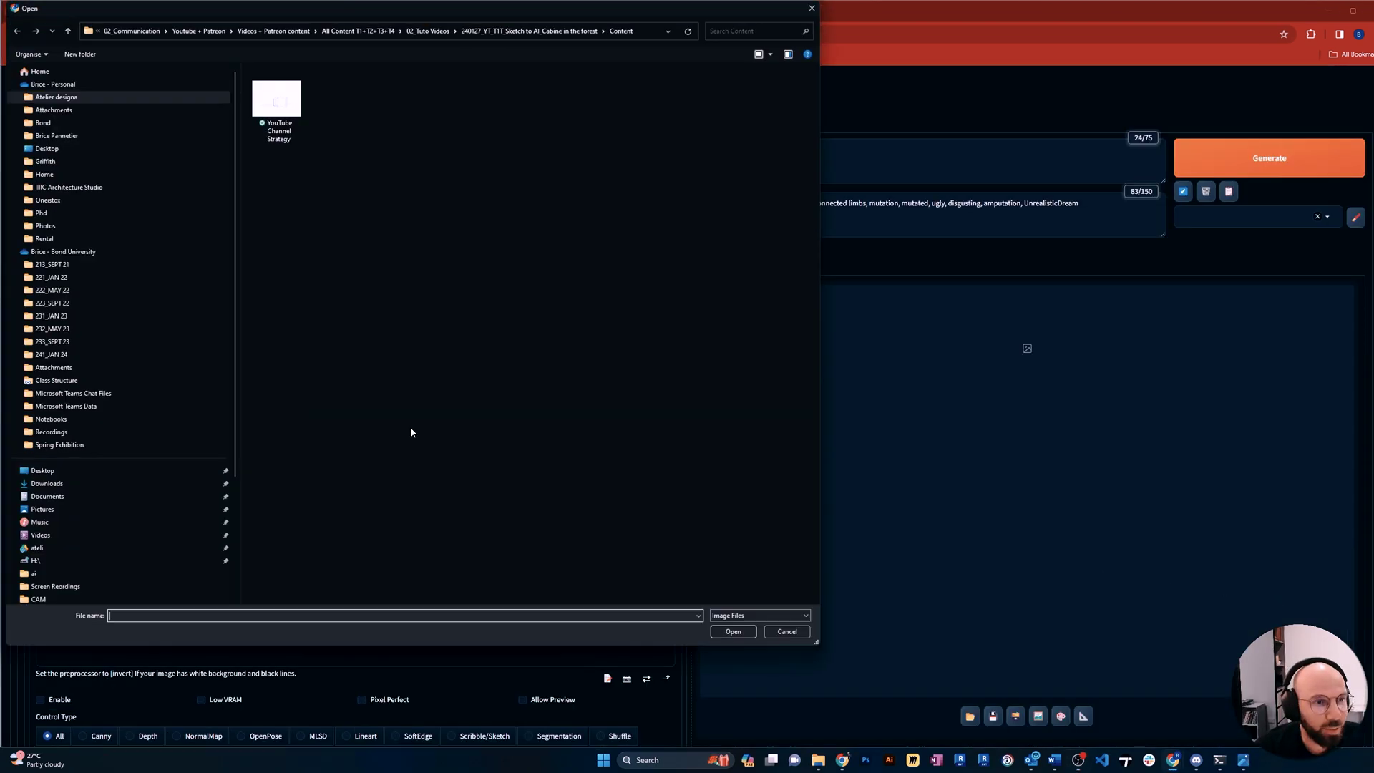
click(277, 104)
click(734, 632)
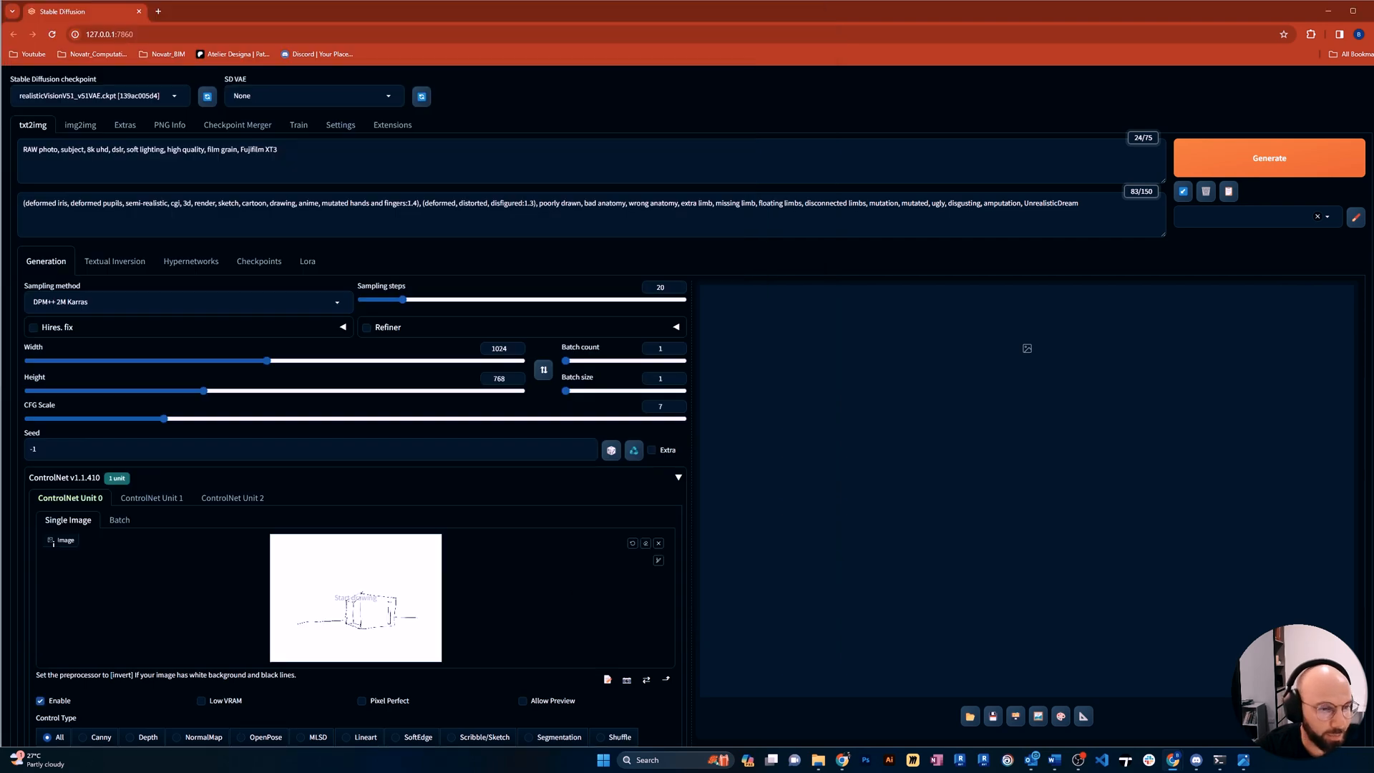
scroll(105, 410, down, 1)
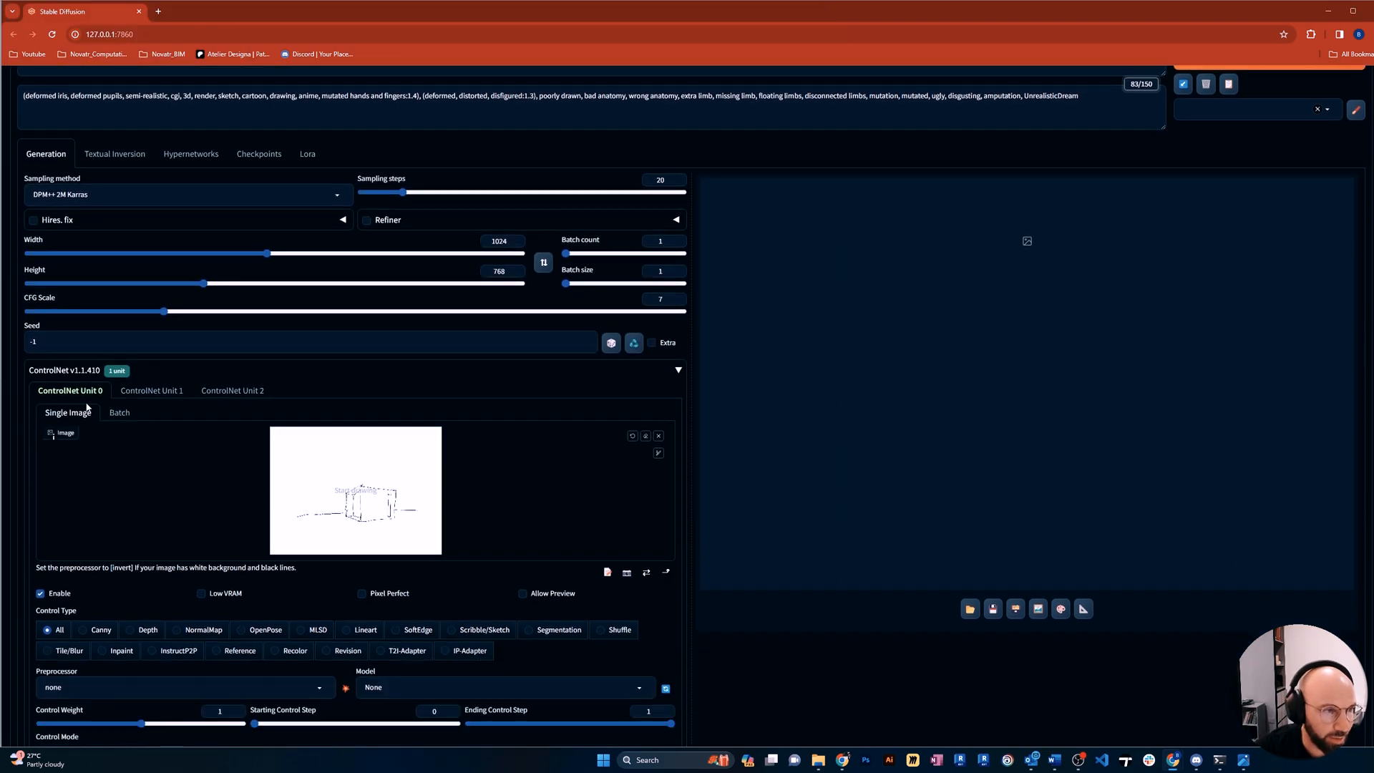
scroll(106, 410, down, 1)
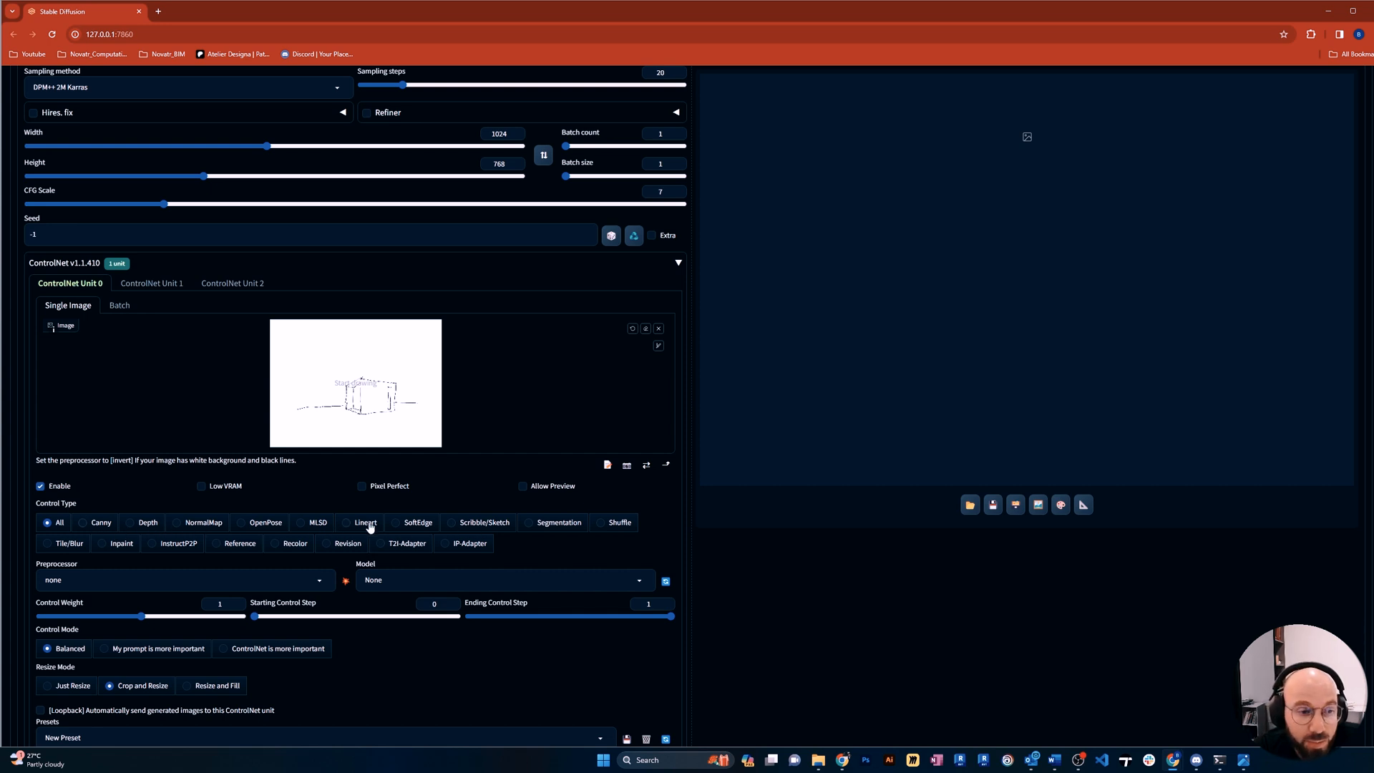
click(347, 521)
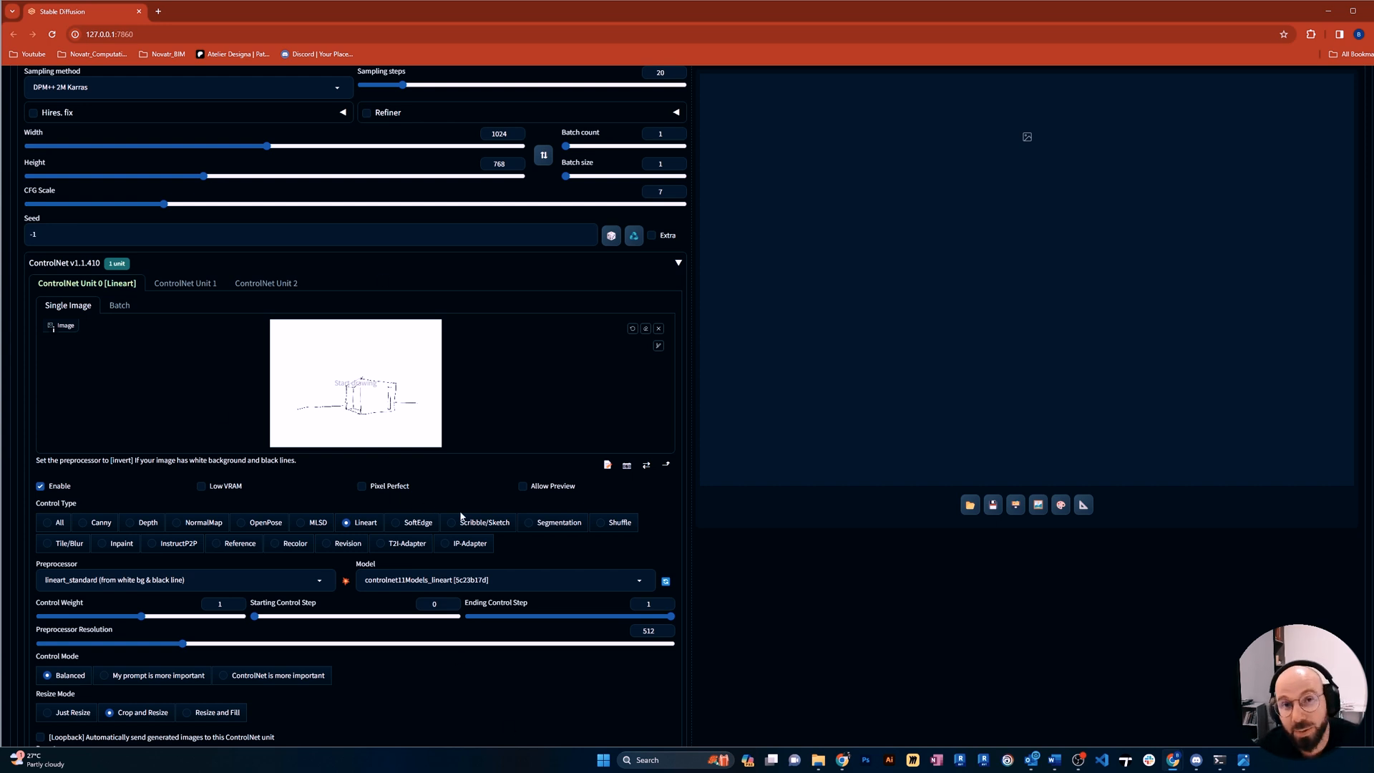
Preview the sketch preprocessed as Scribble/Sketch versus Lineart, keeping the scribble white-on-black result
click(492, 521)
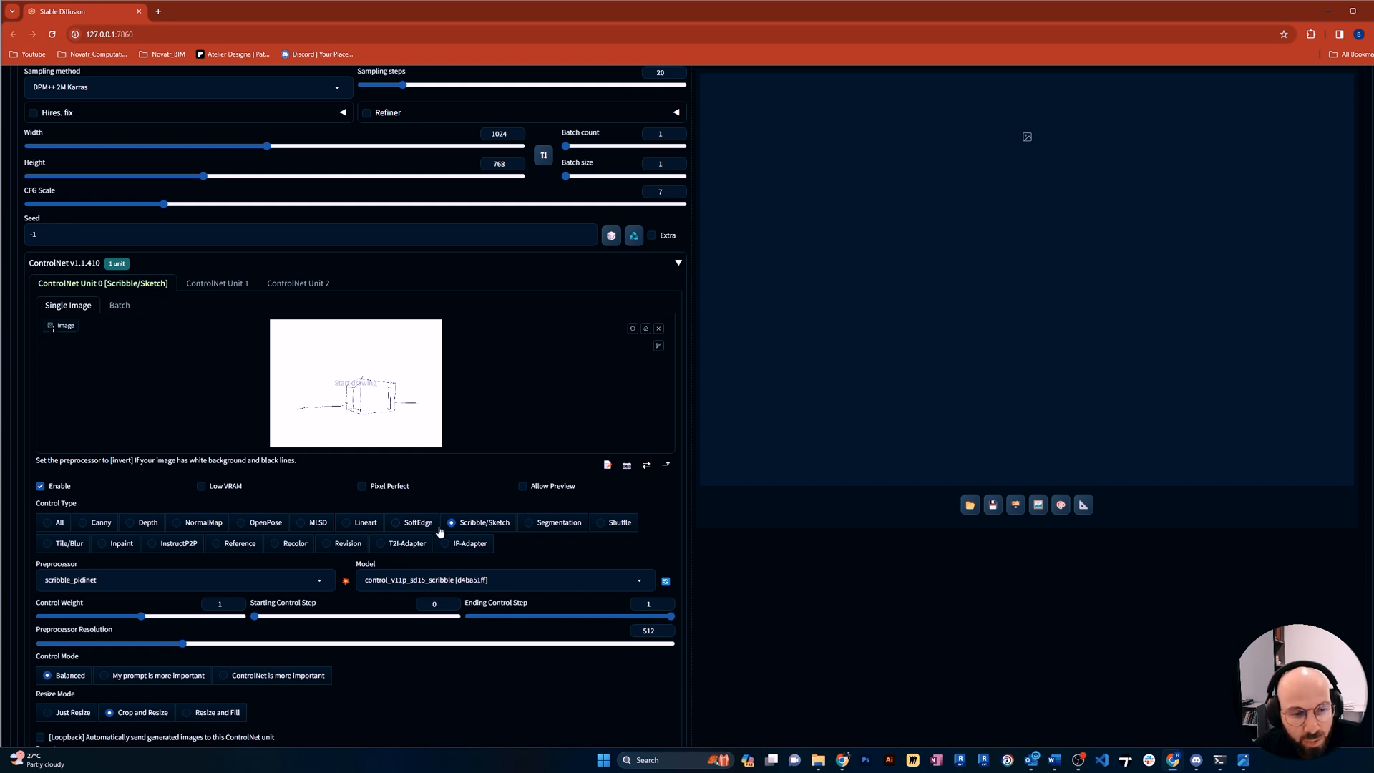
click(346, 581)
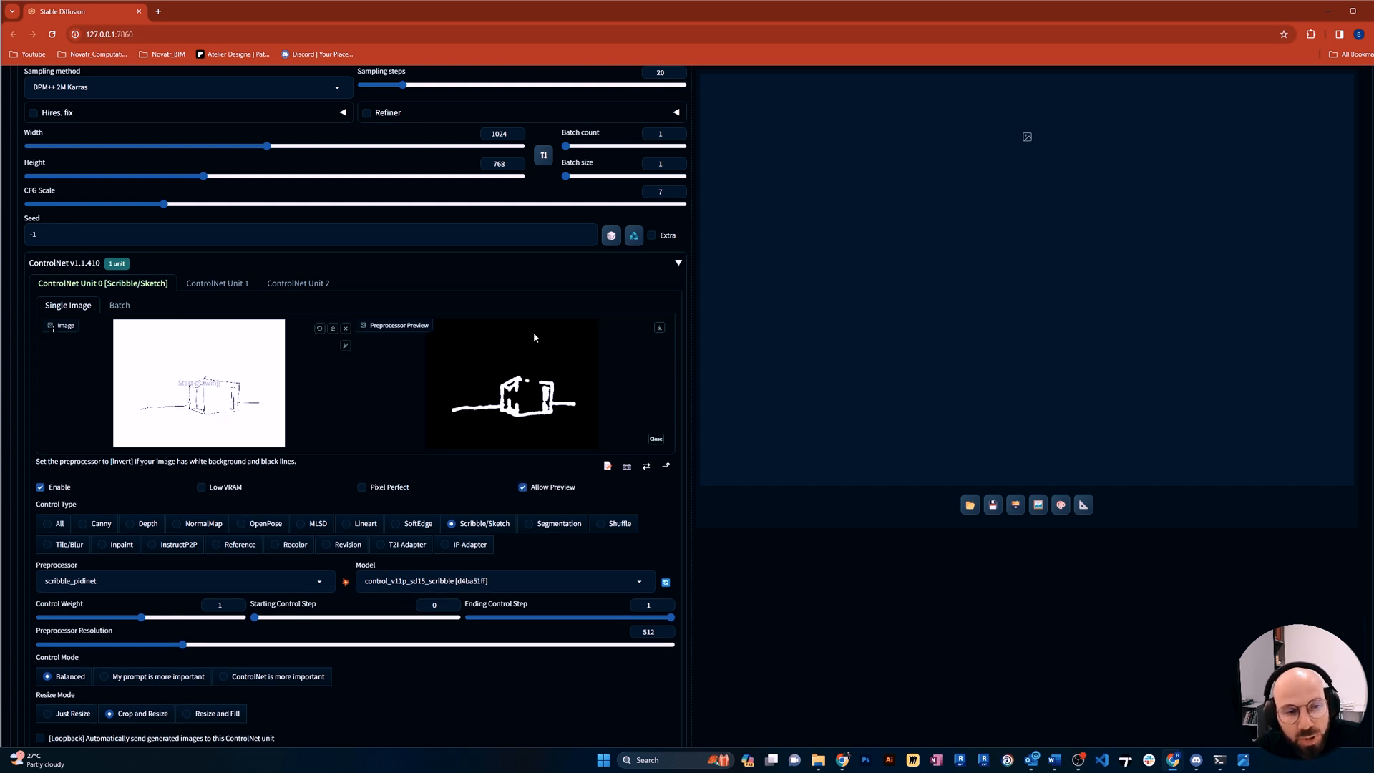
click(365, 525)
click(345, 581)
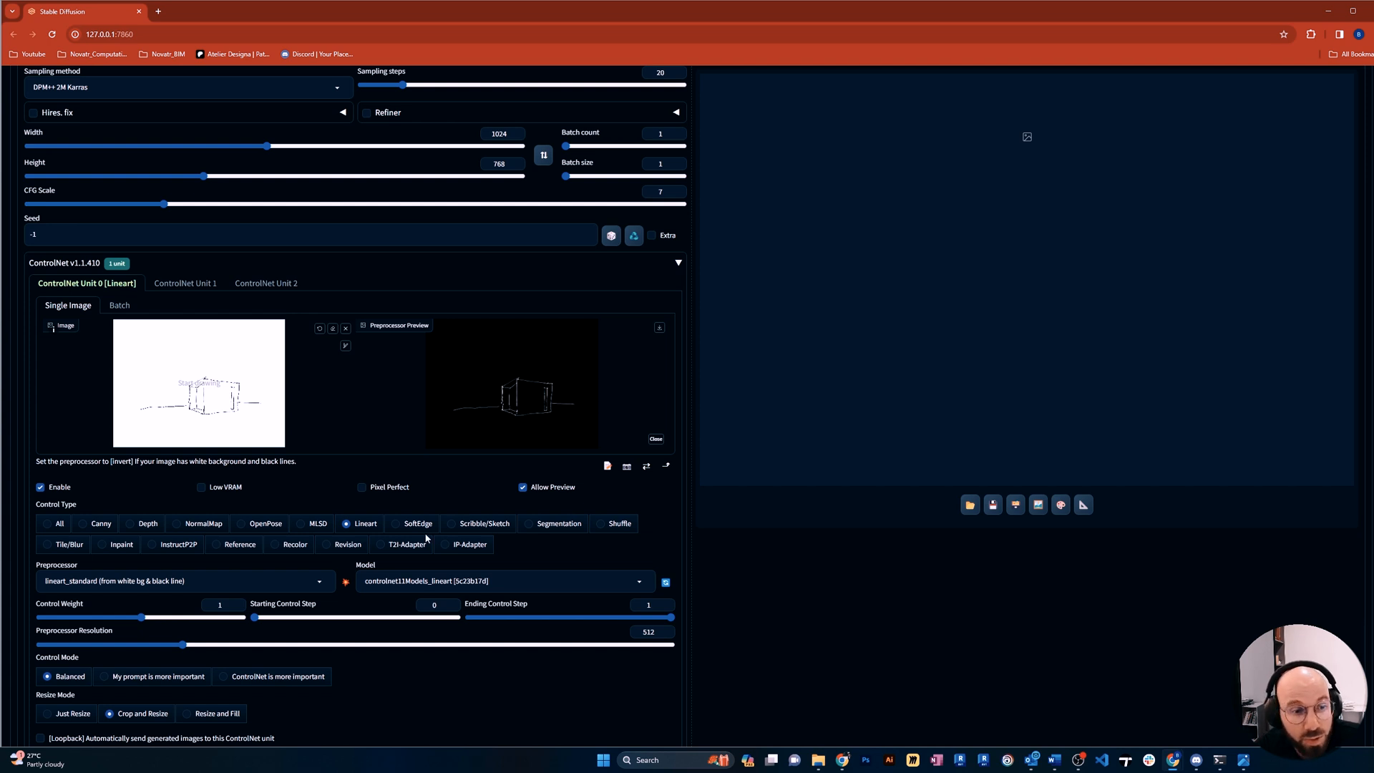
click(463, 527)
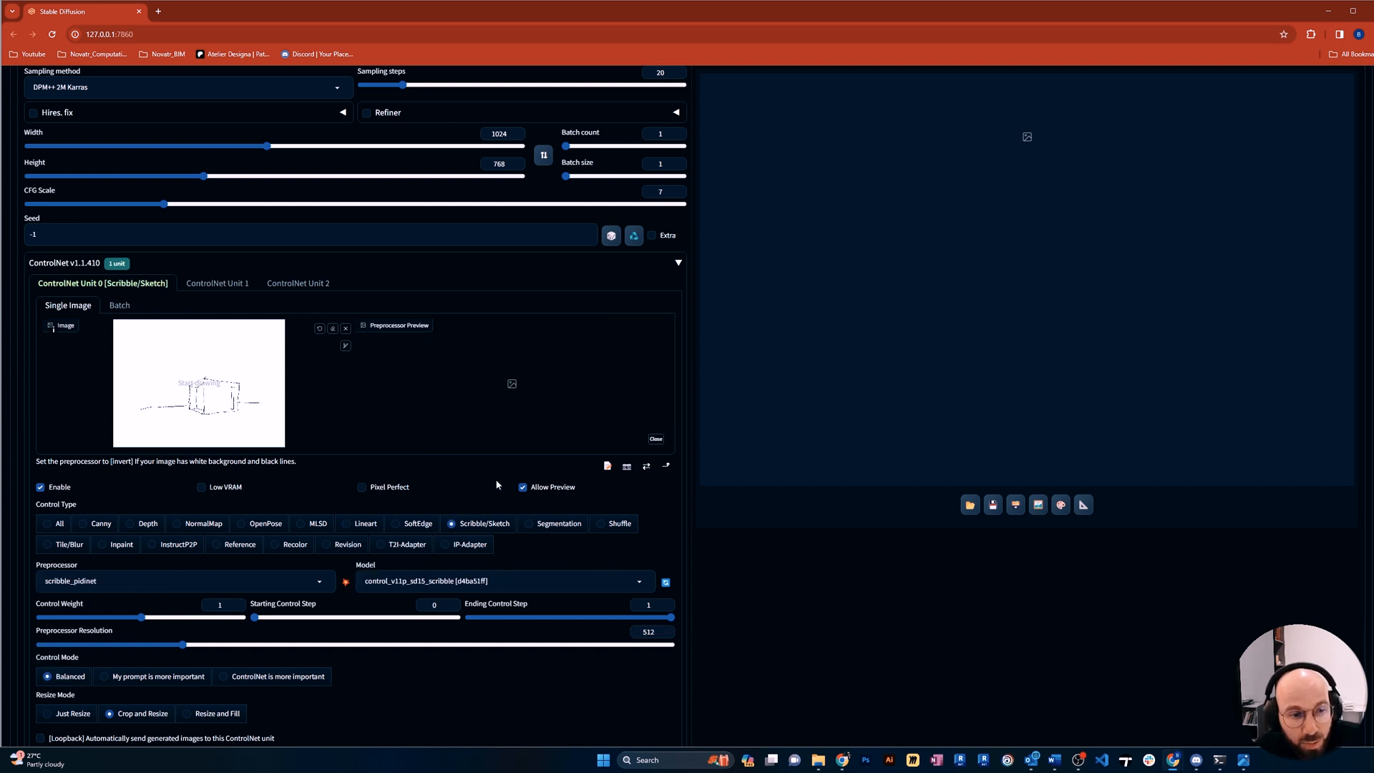
click(344, 581)
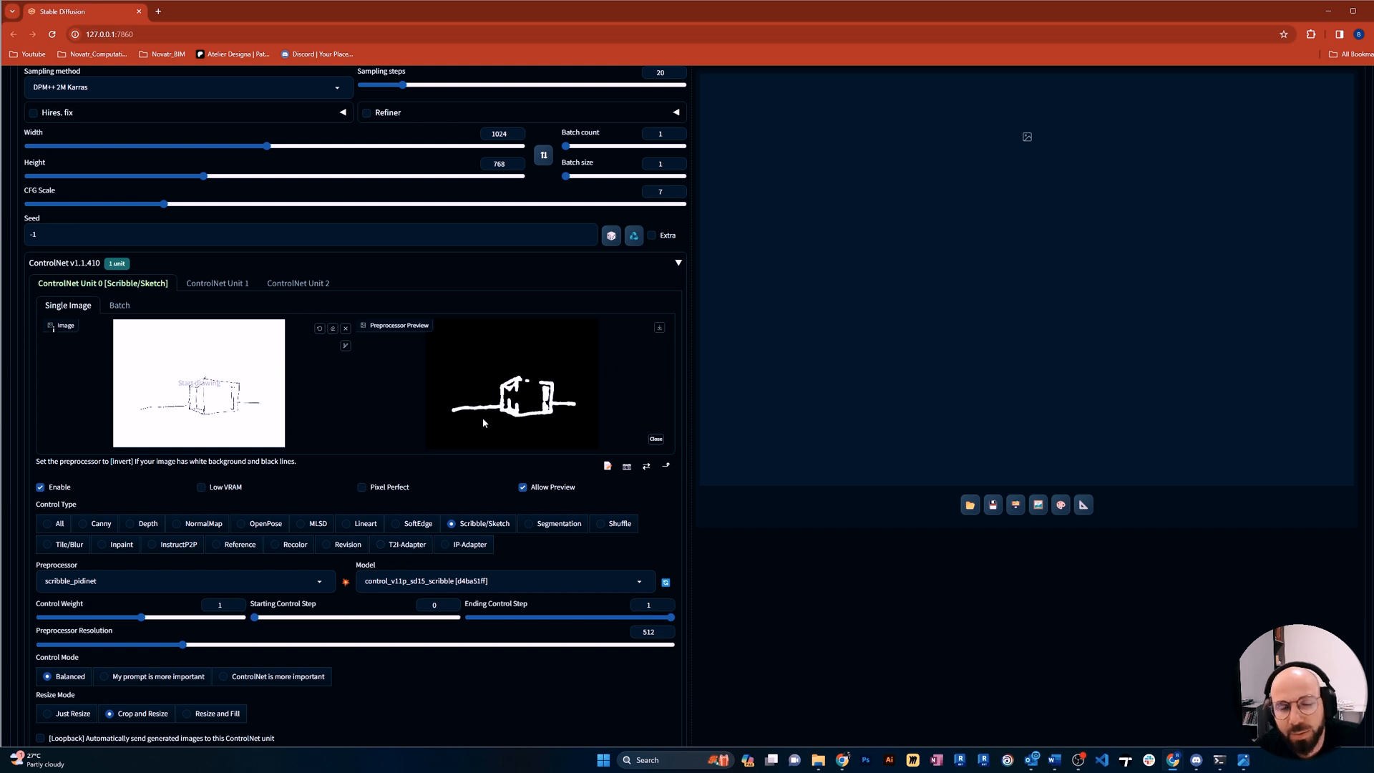
scroll(479, 424, up, 4)
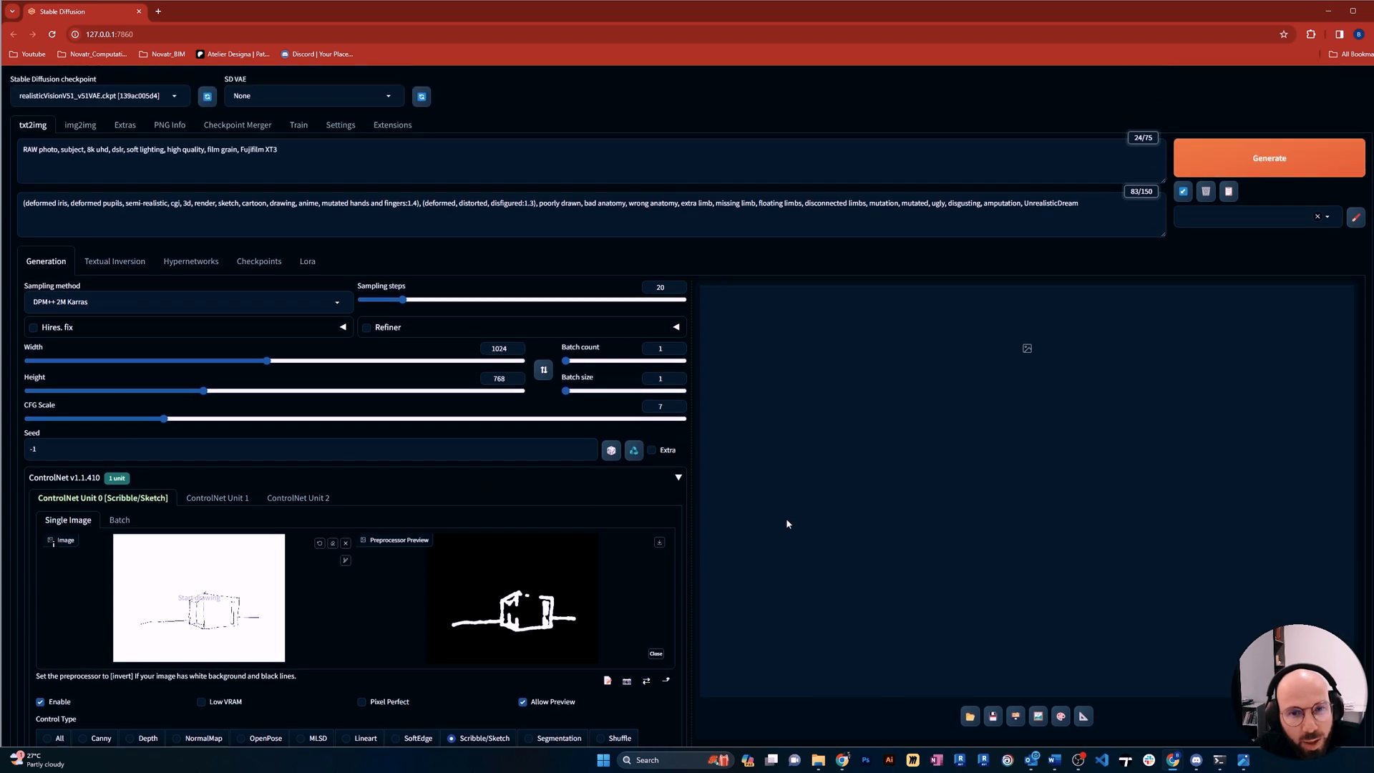
click(23, 151)
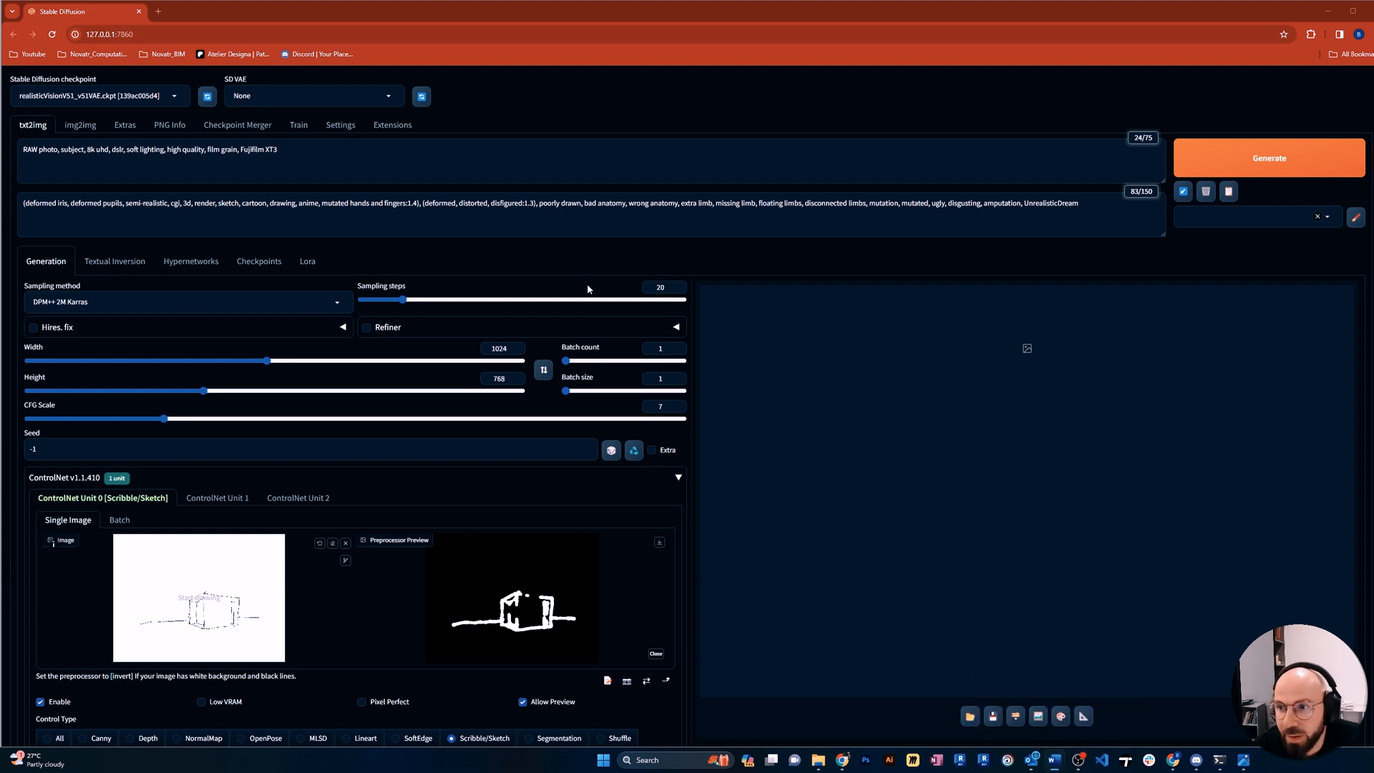
Prepend 'Award winning design, wood and glass, cabin on the ground, in European forest, evening time, dust, artificial light, architecture details,' to the prompt
click(22, 149)
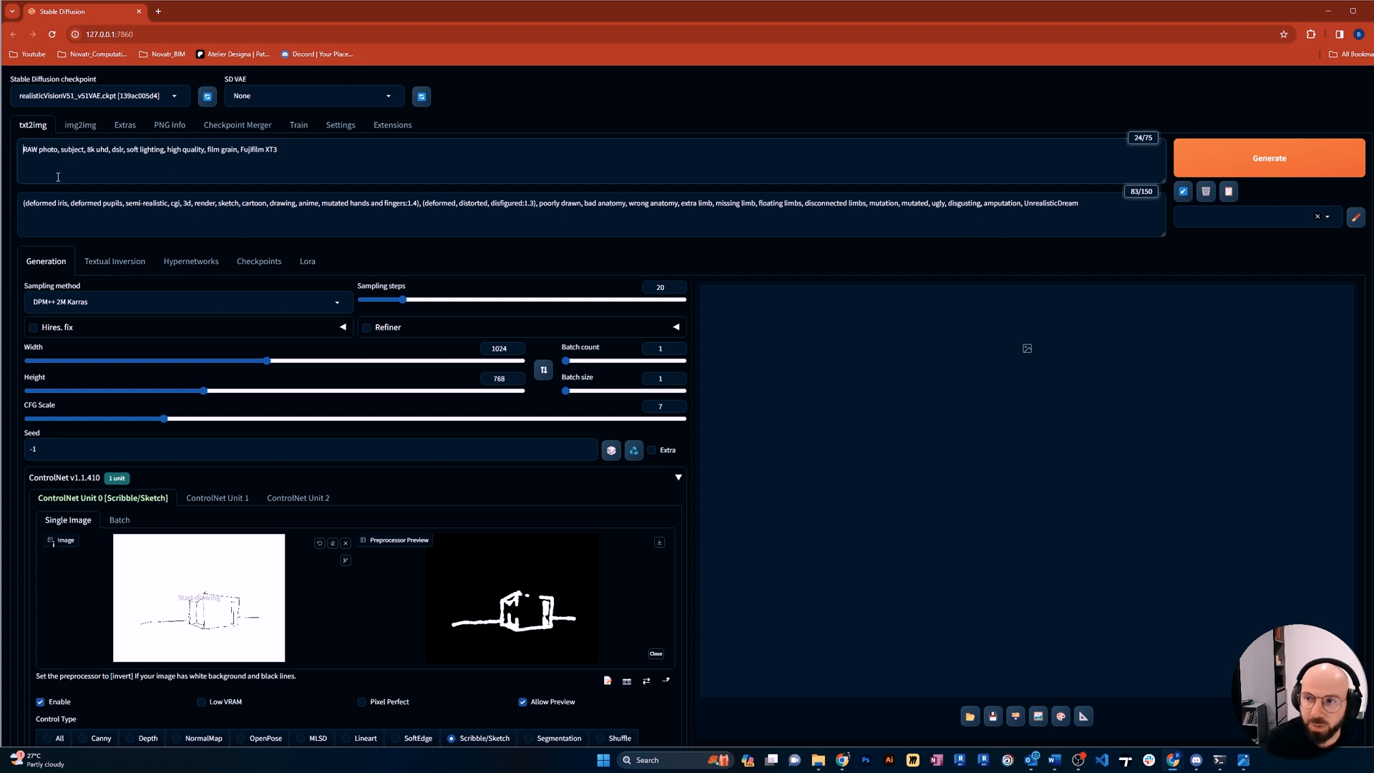
text(An )
text(ard winni)
text(ng)
text( Eye)
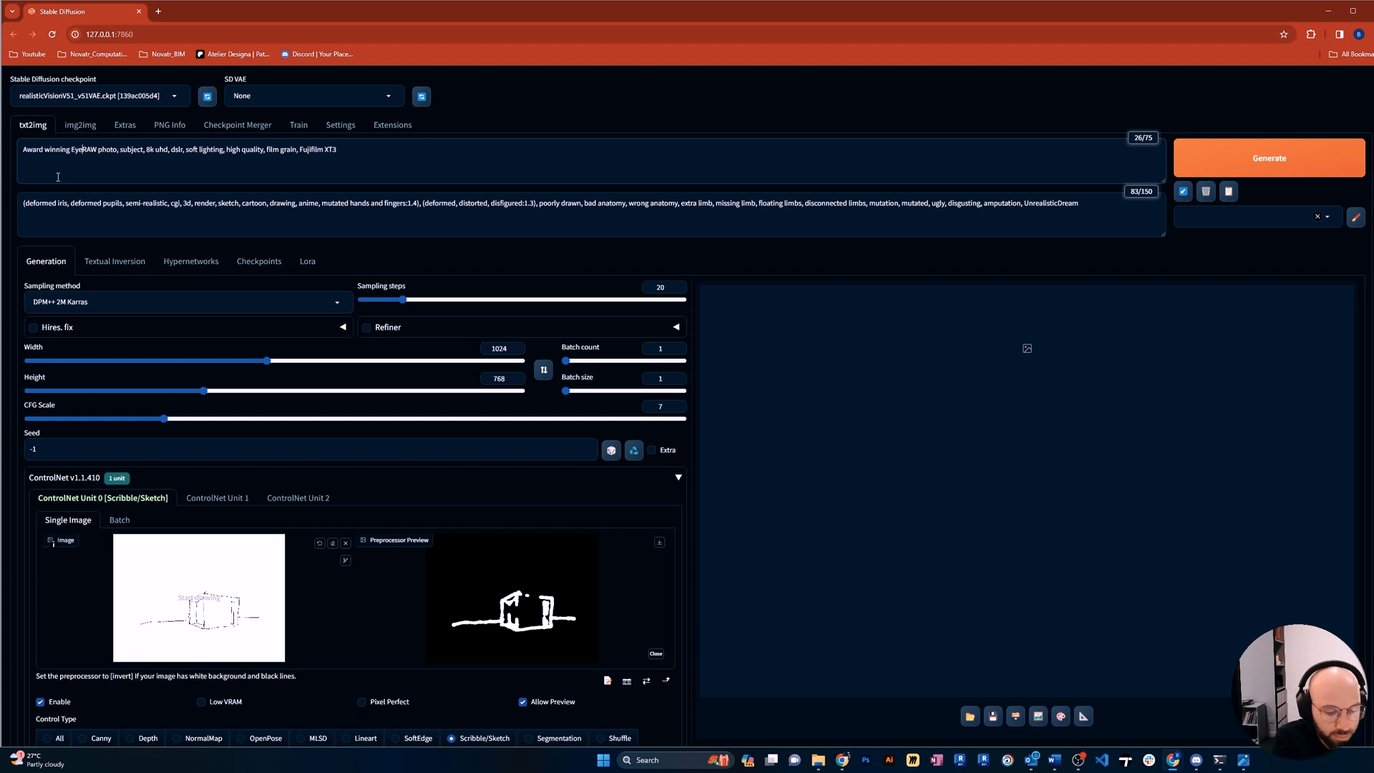
text( level, shot)
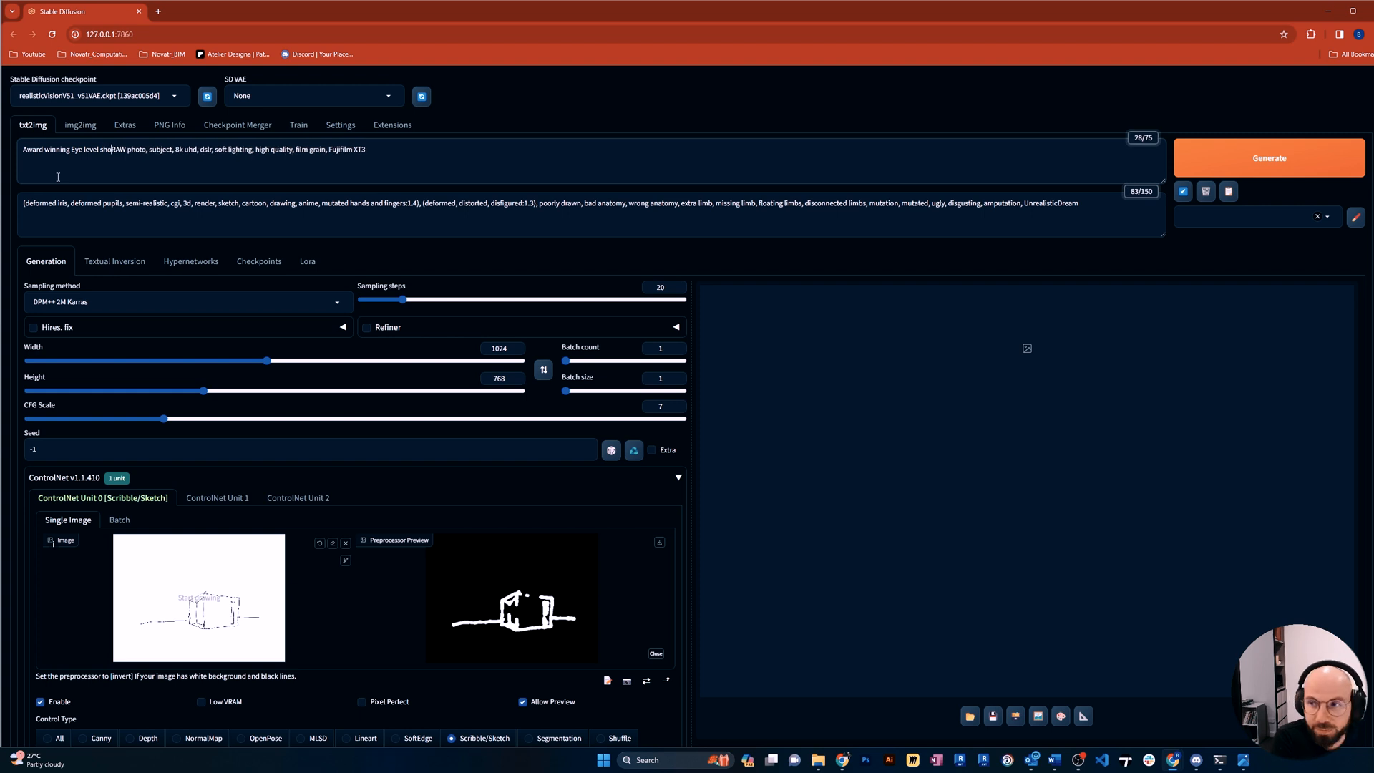
text(, Min)
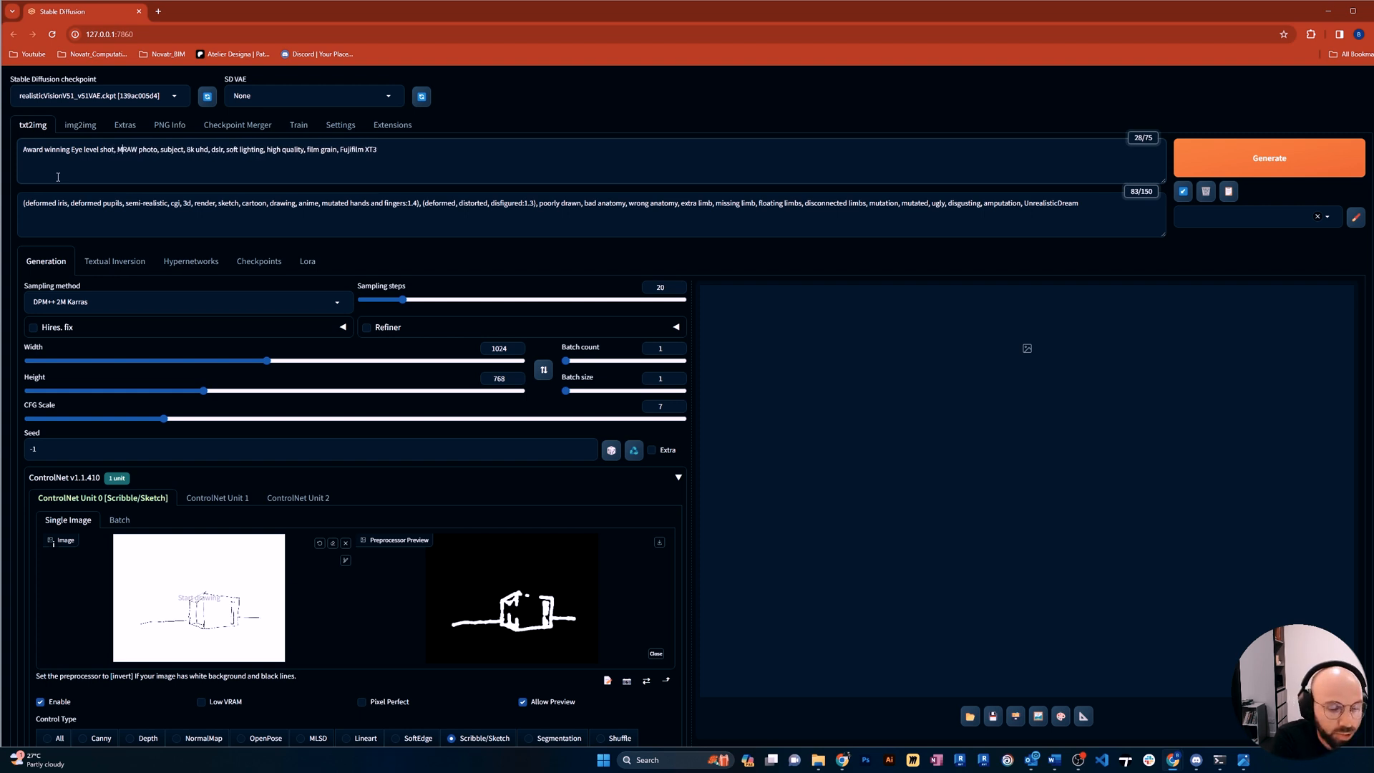
text(imalist)
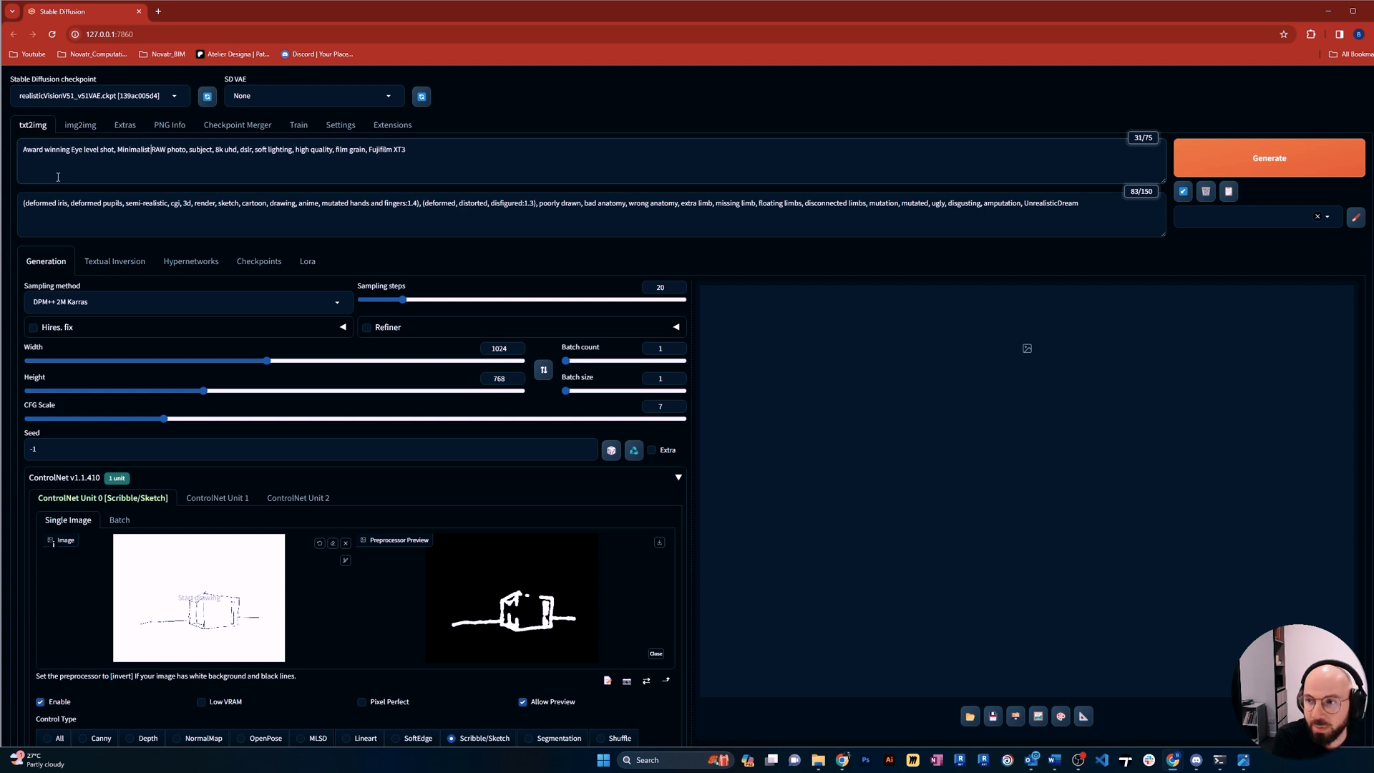
text( Award wi)
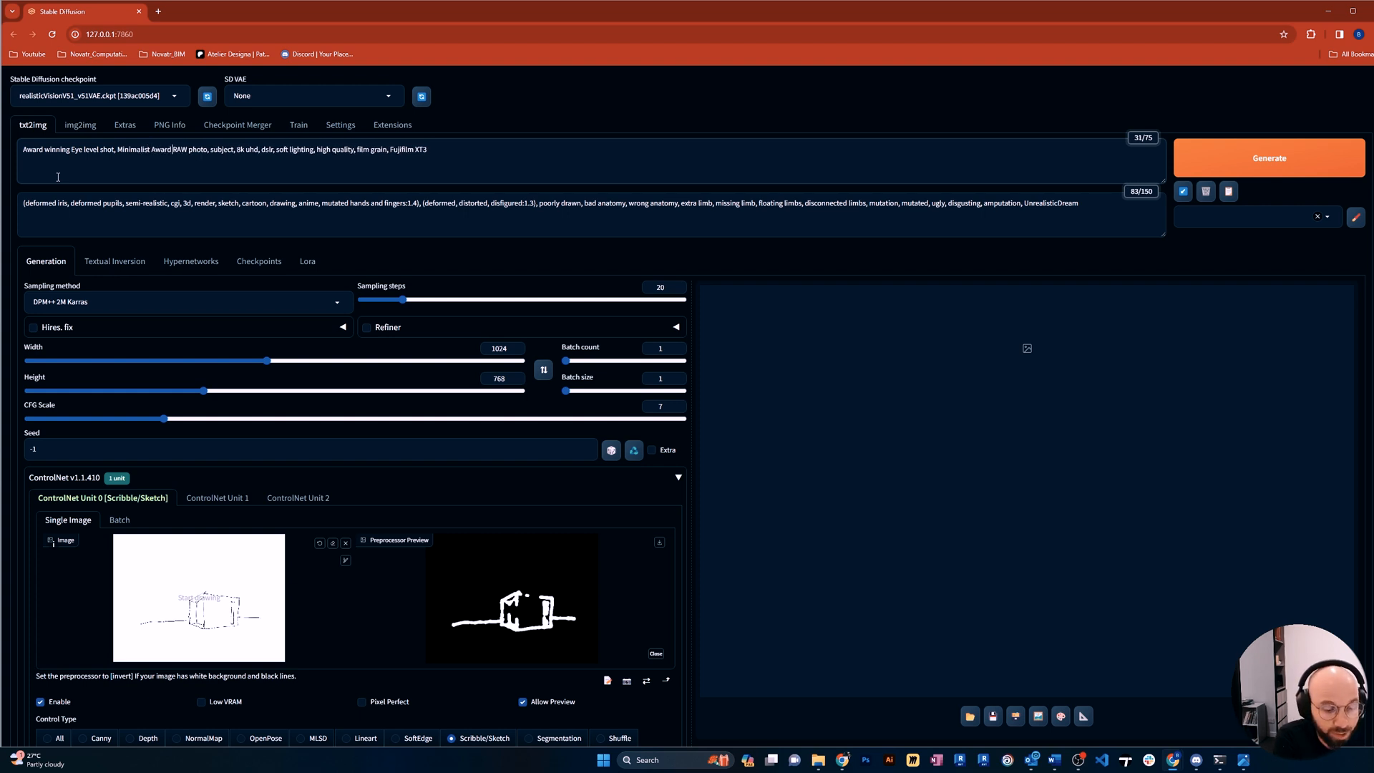
text(nning)
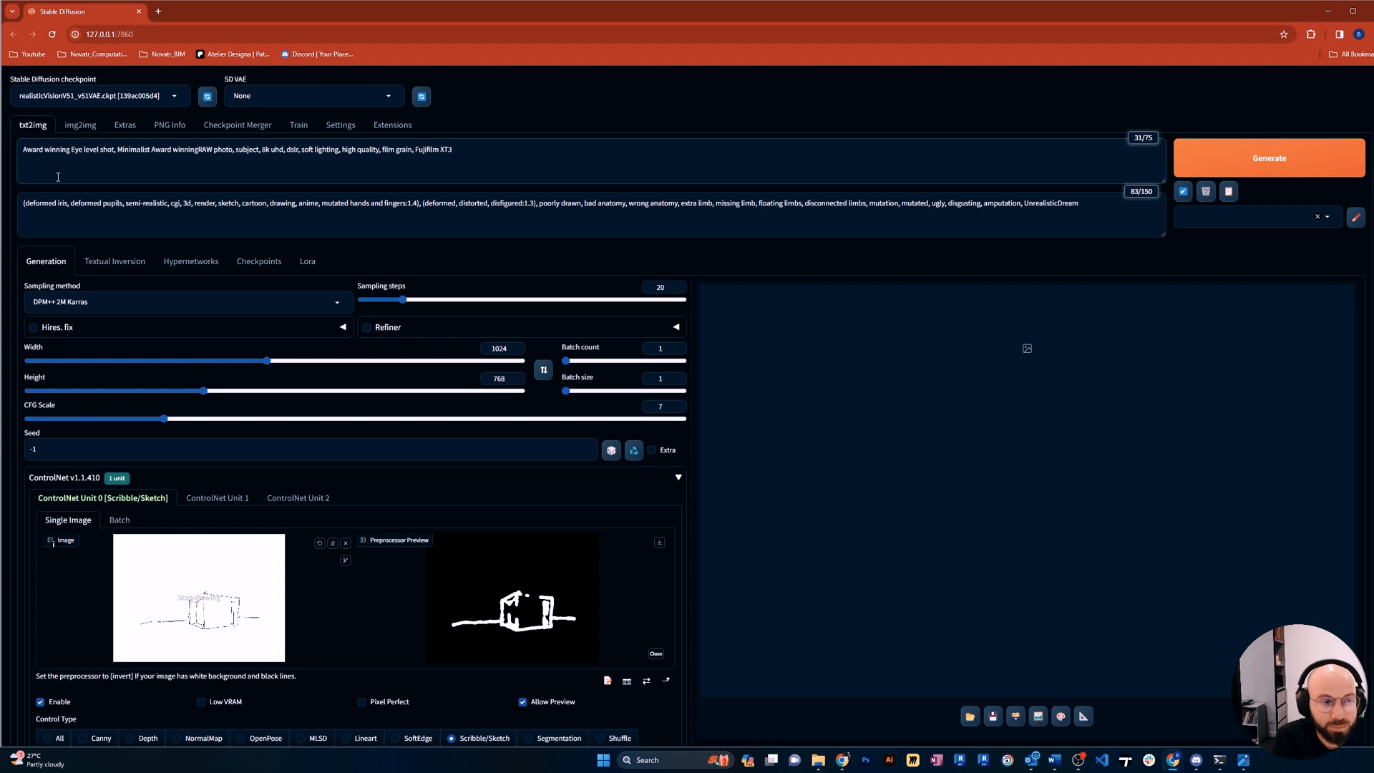
text( design)
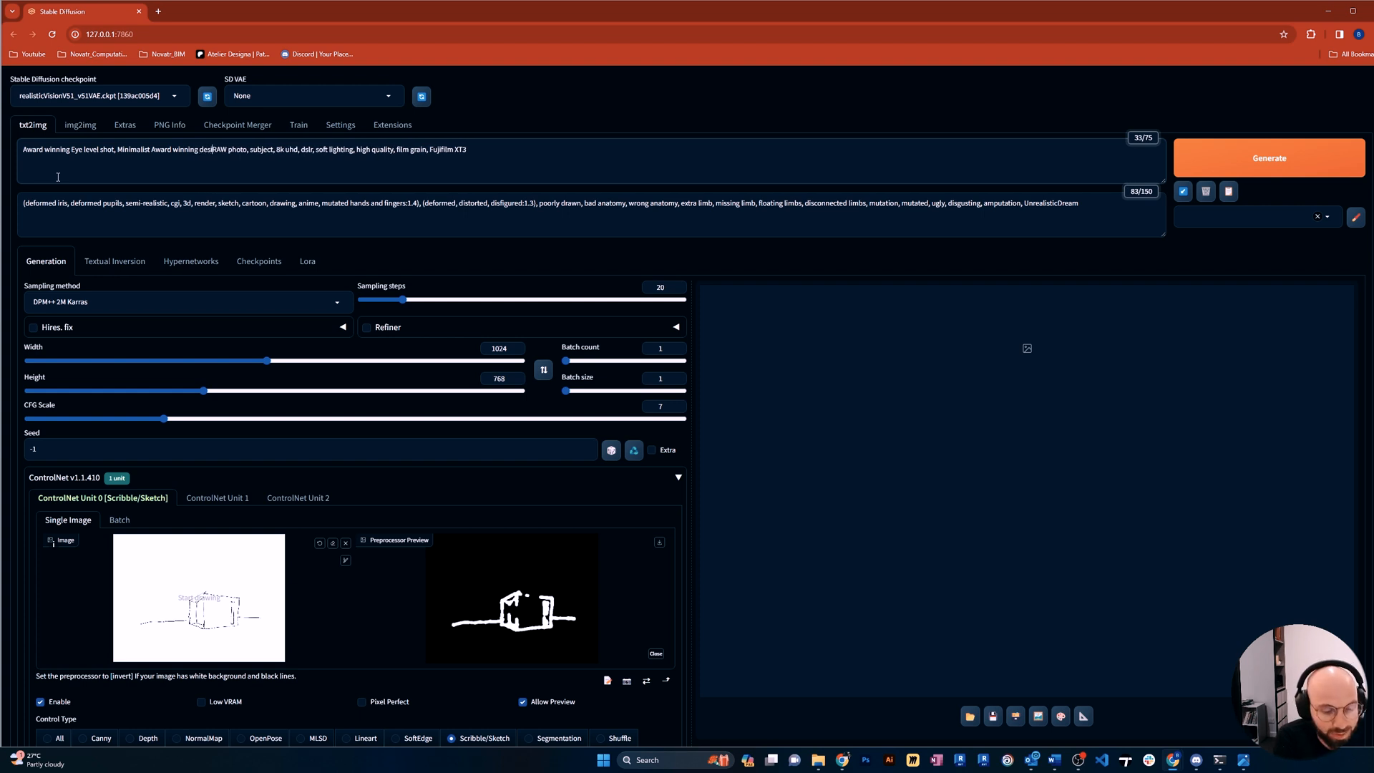
text(,)
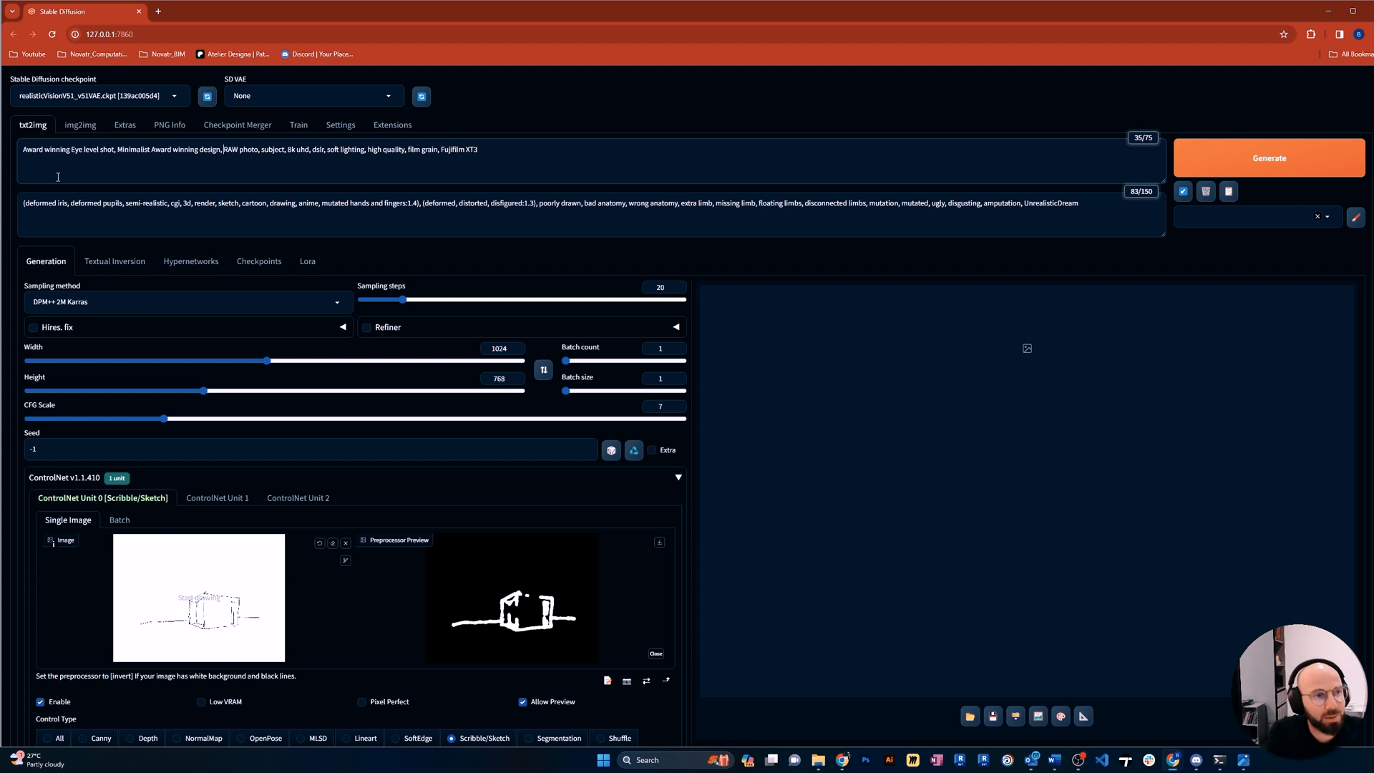
text(wood, )
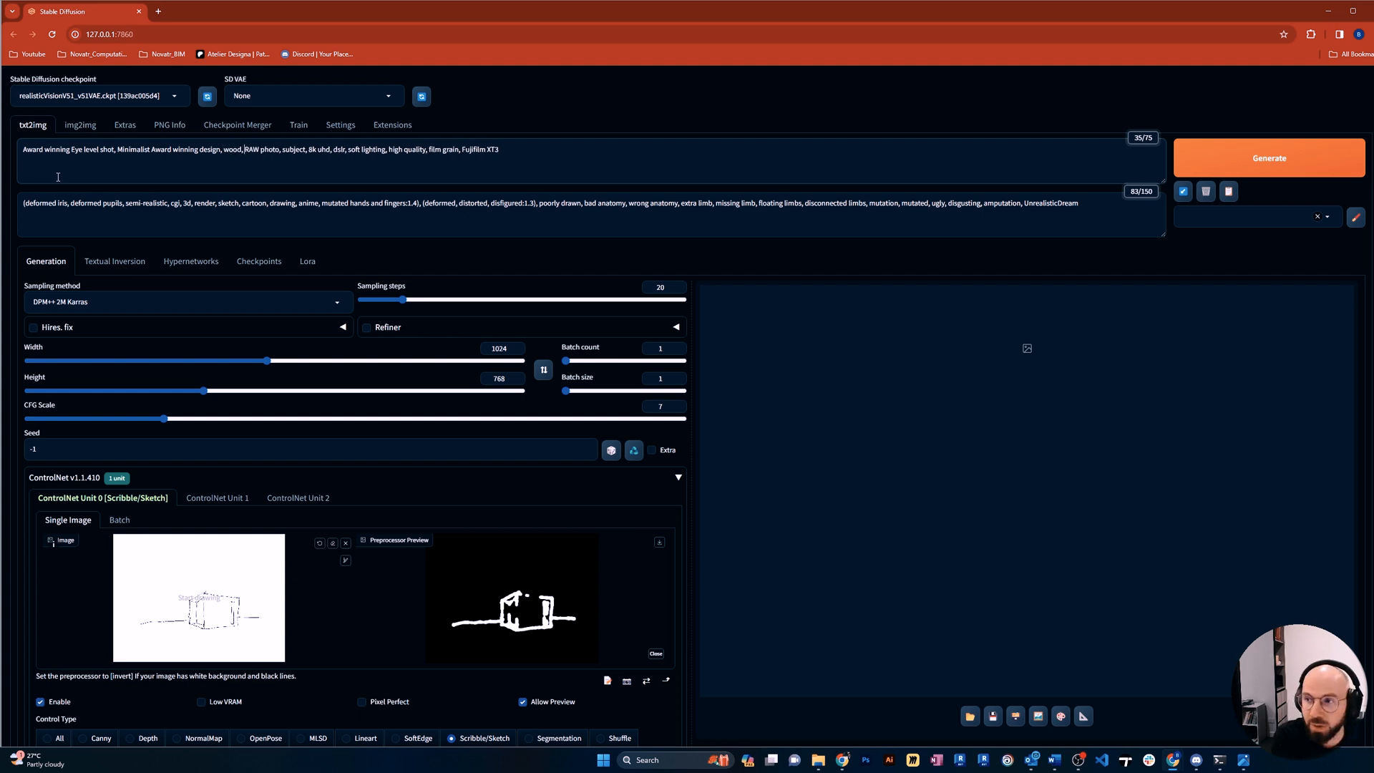
text(andRAW)
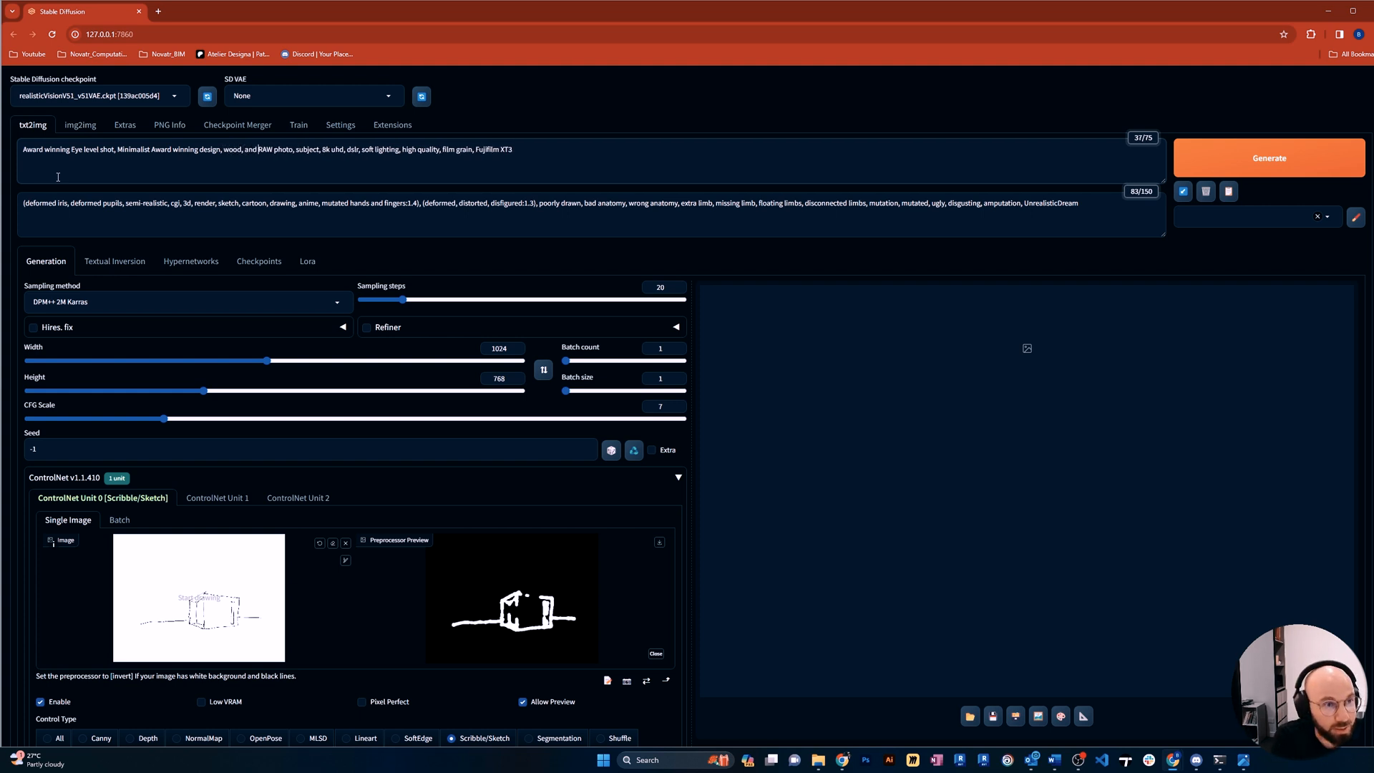
key(BackSpace)
key(BackSpace)
key(BackSpace)
key(BackSpace)
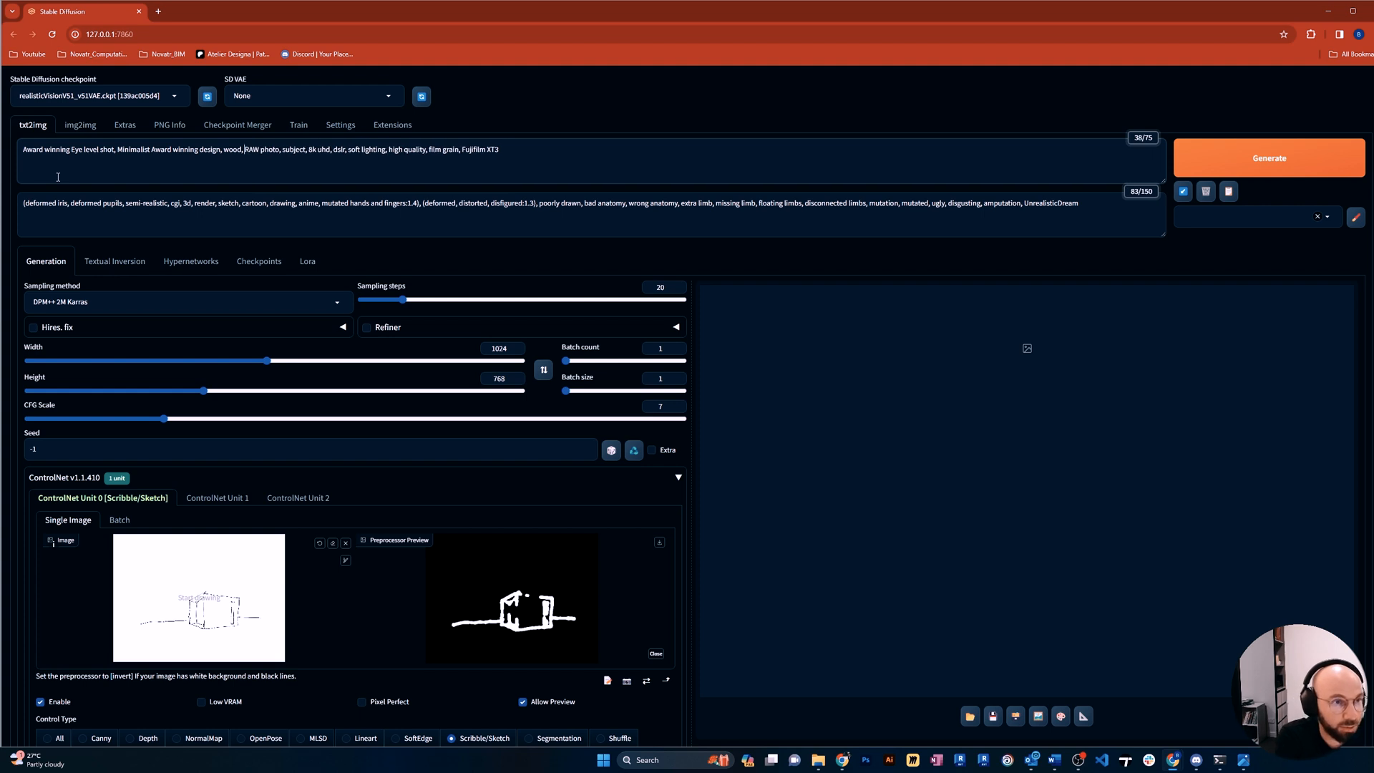
key(BackSpace)
key(BackSpace)
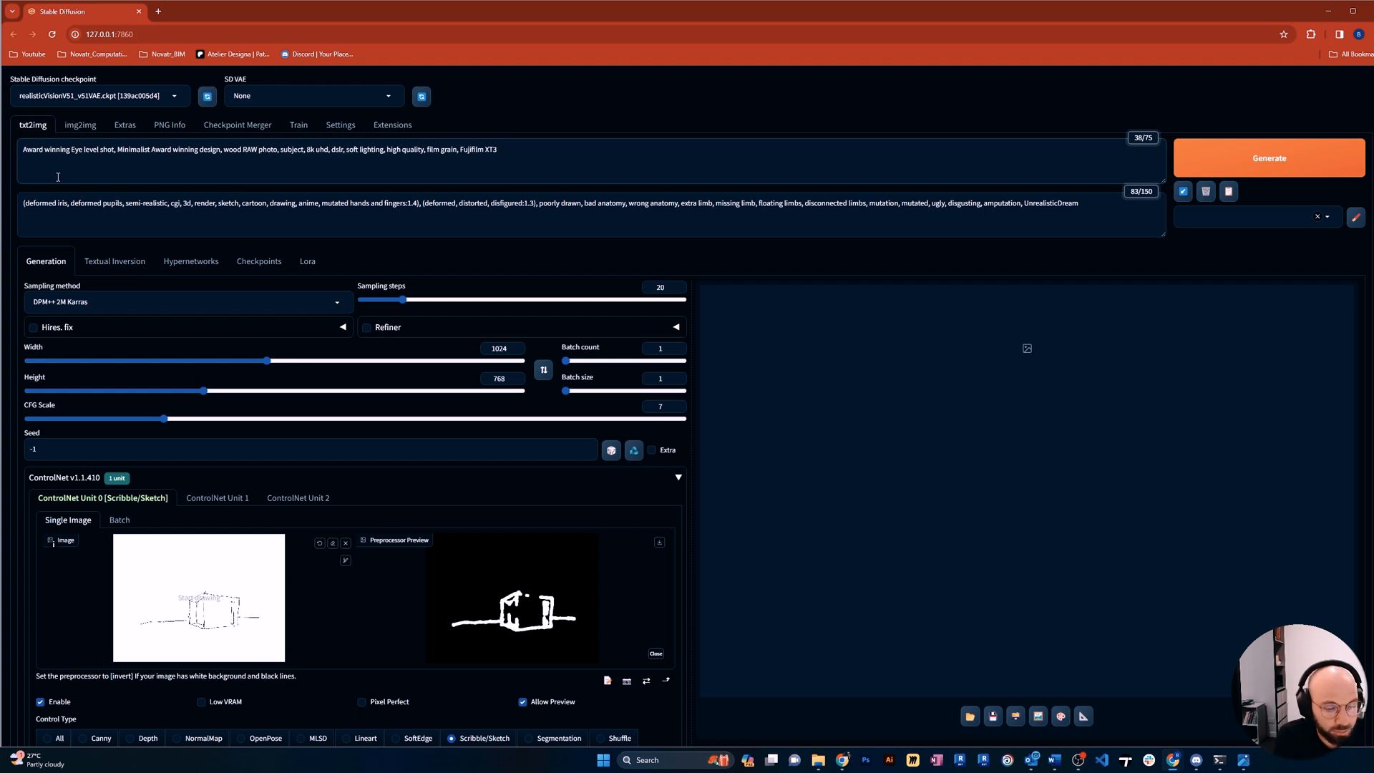
text(and glass)
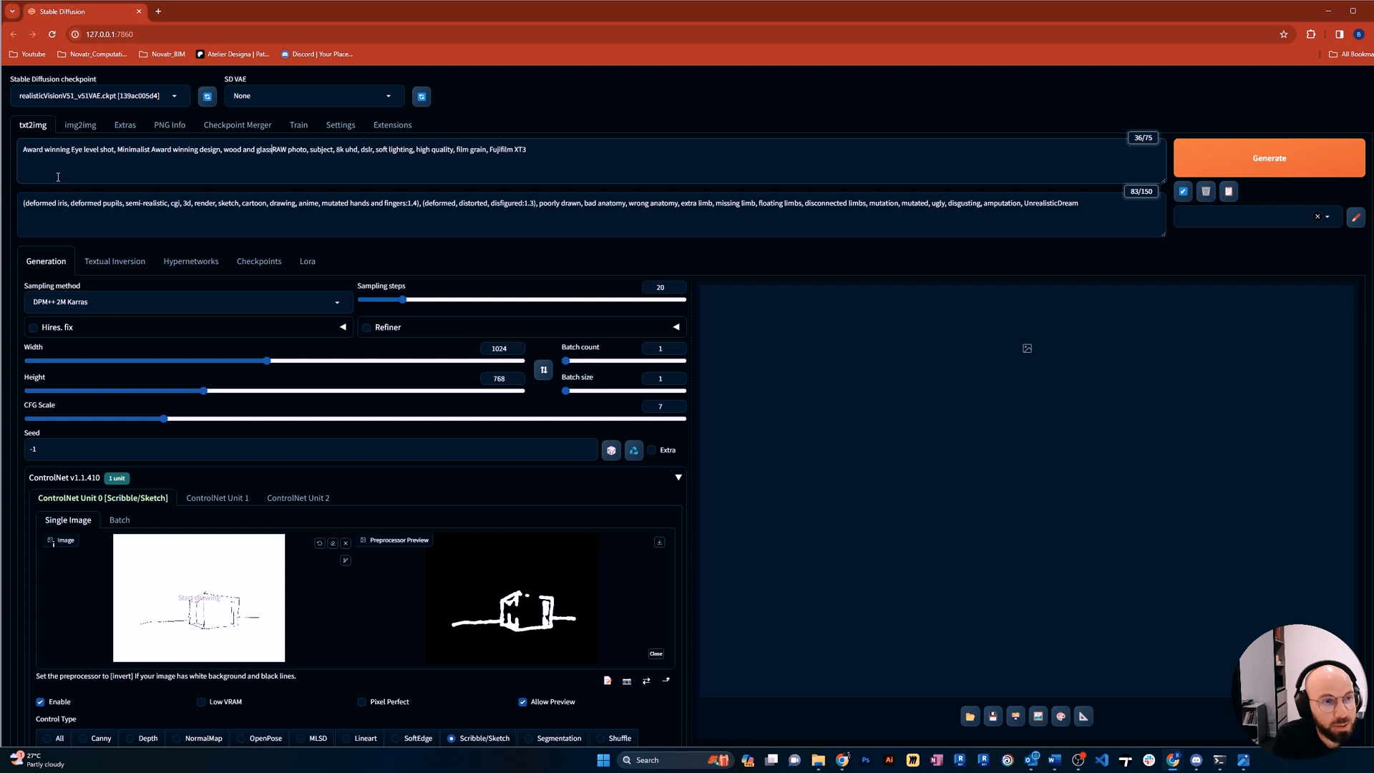
text(, RAW photo,)
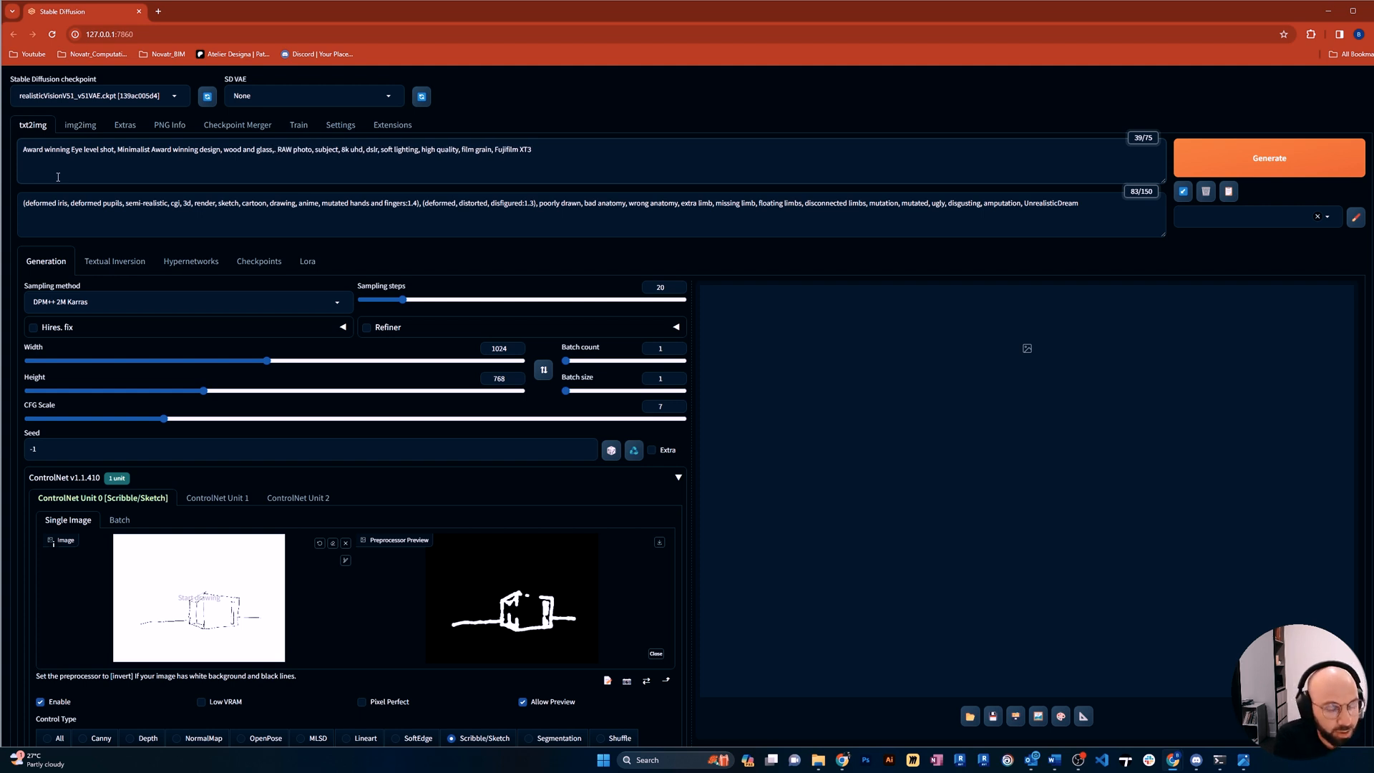
key(BackSpace)
key(BackSpace)
text(cabin )
text(on the )
text(ground )
text(,RAW)
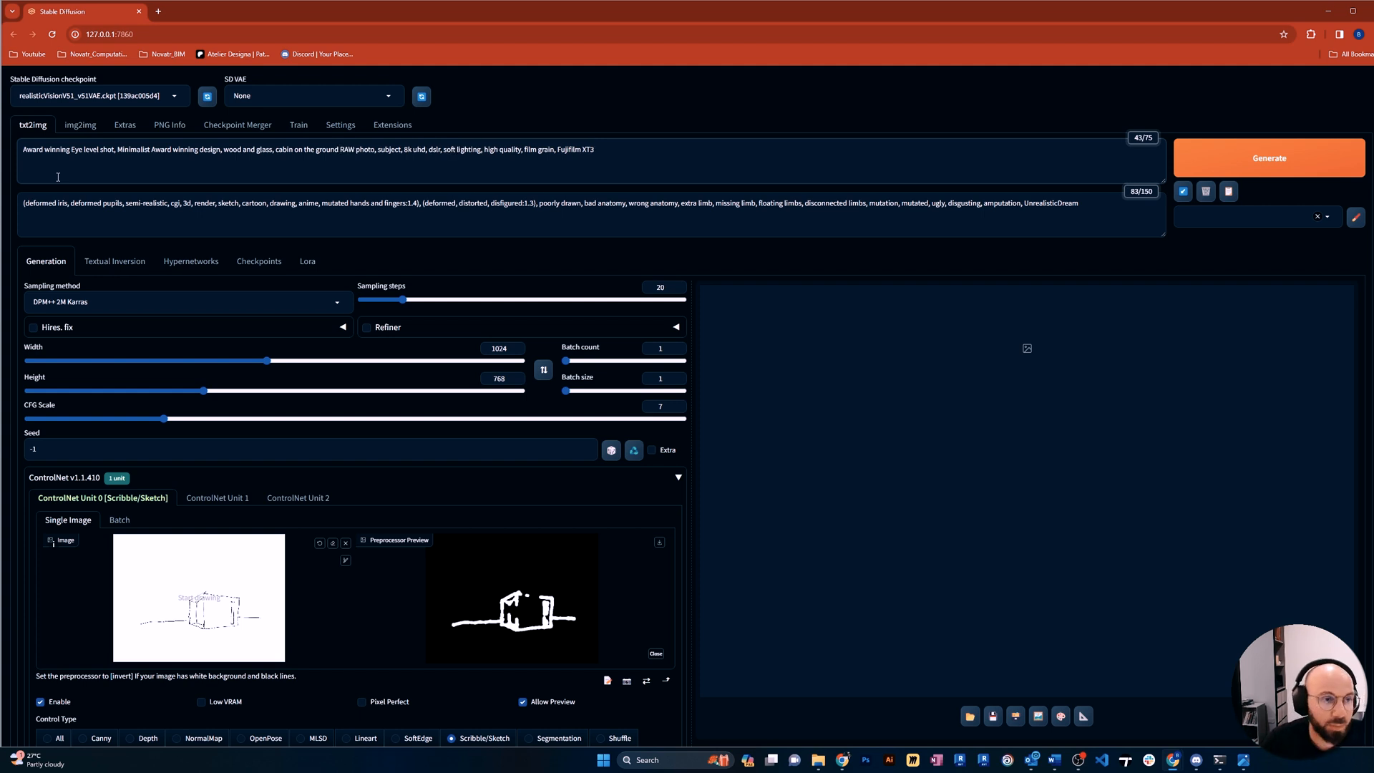
text( photo,)
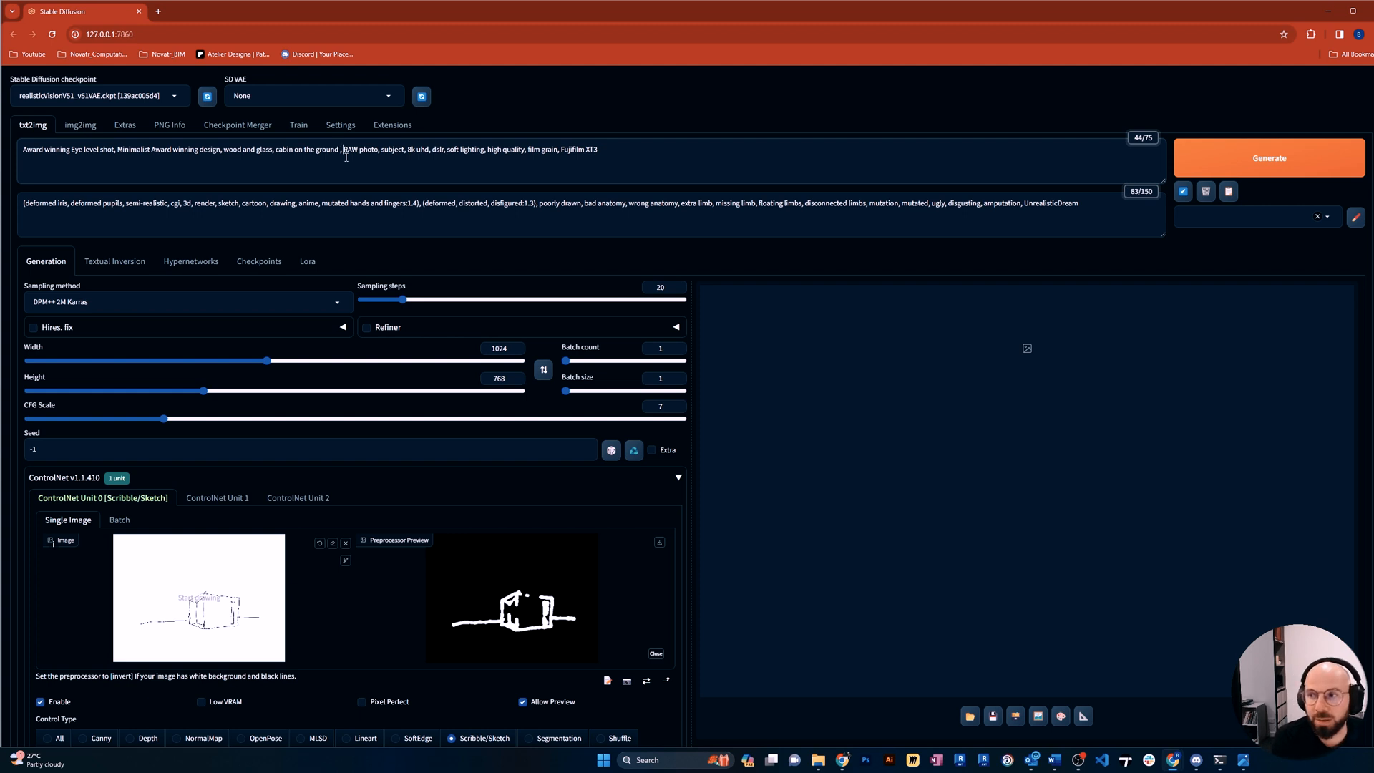
text(in Eur)
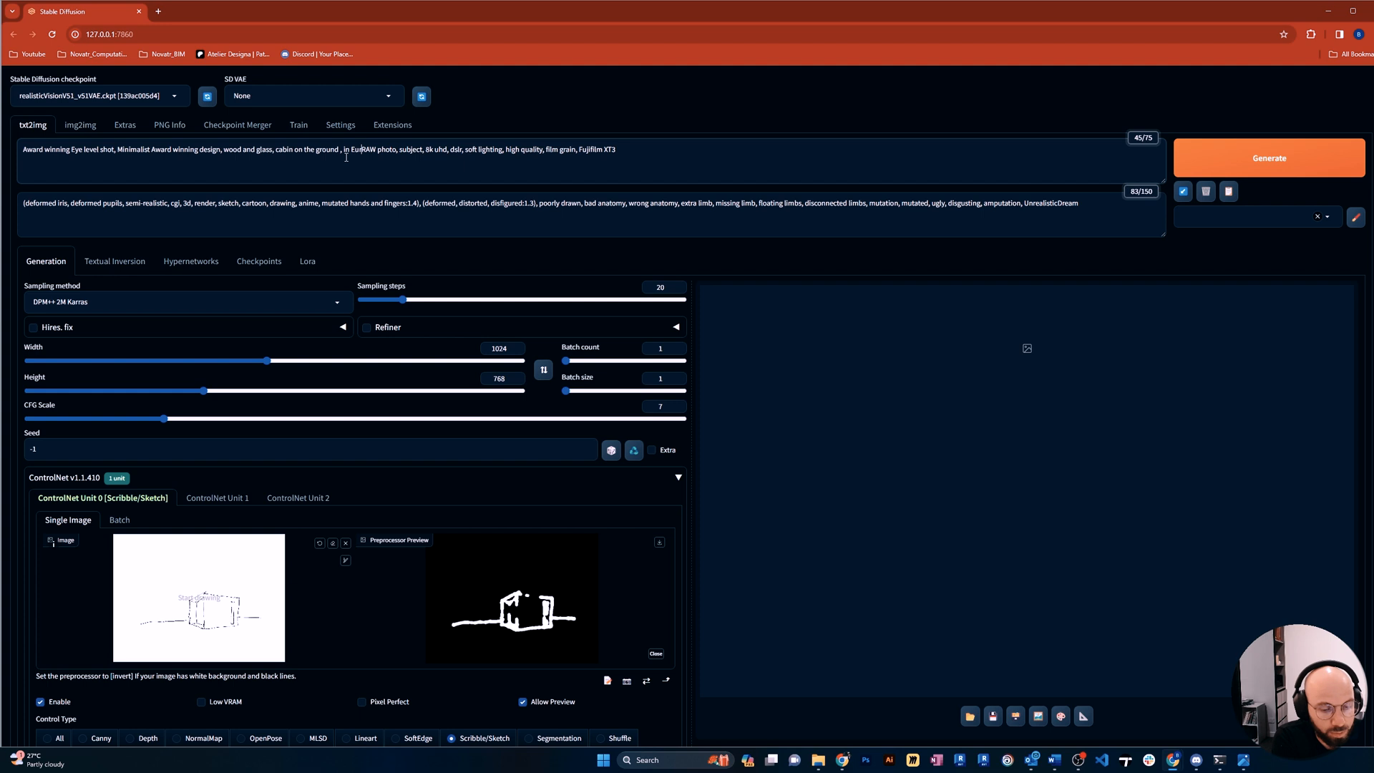
text(opea)
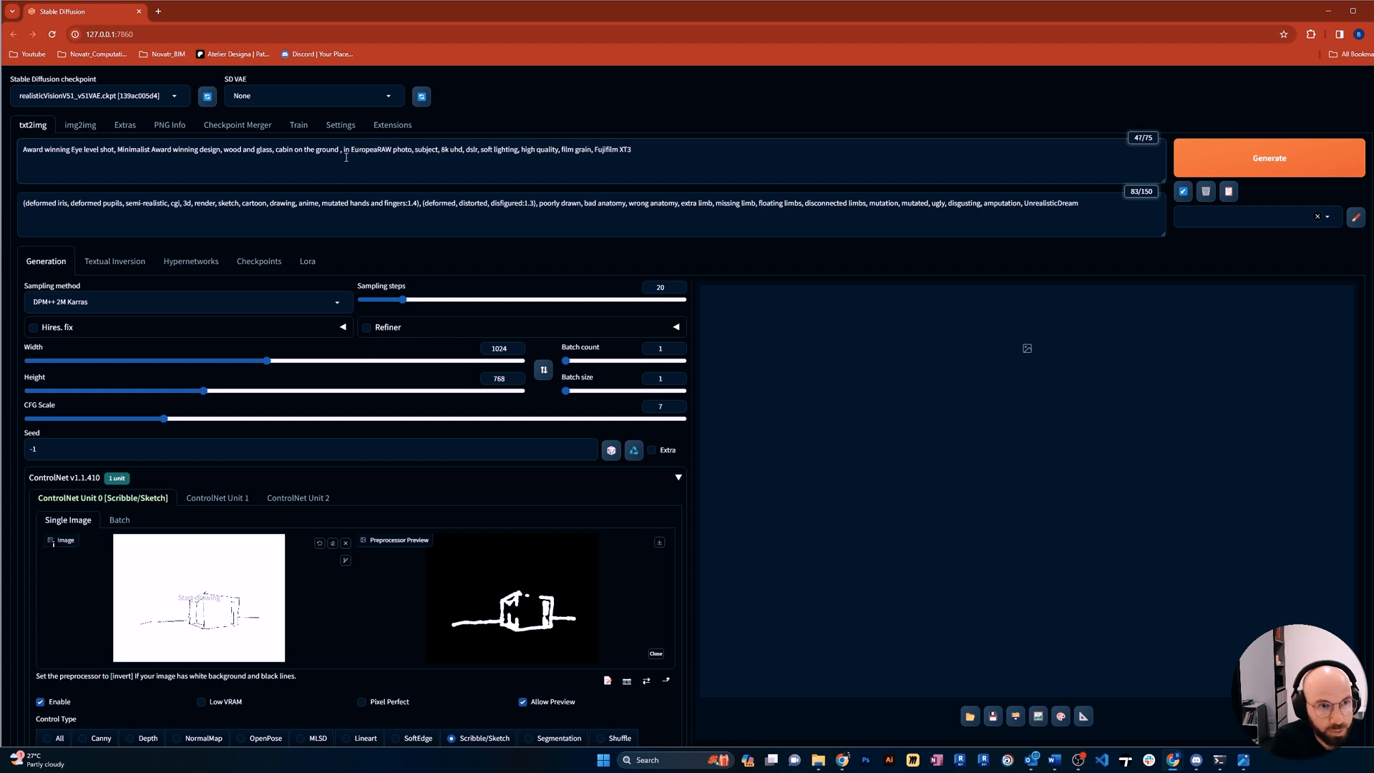
text(n forest, )
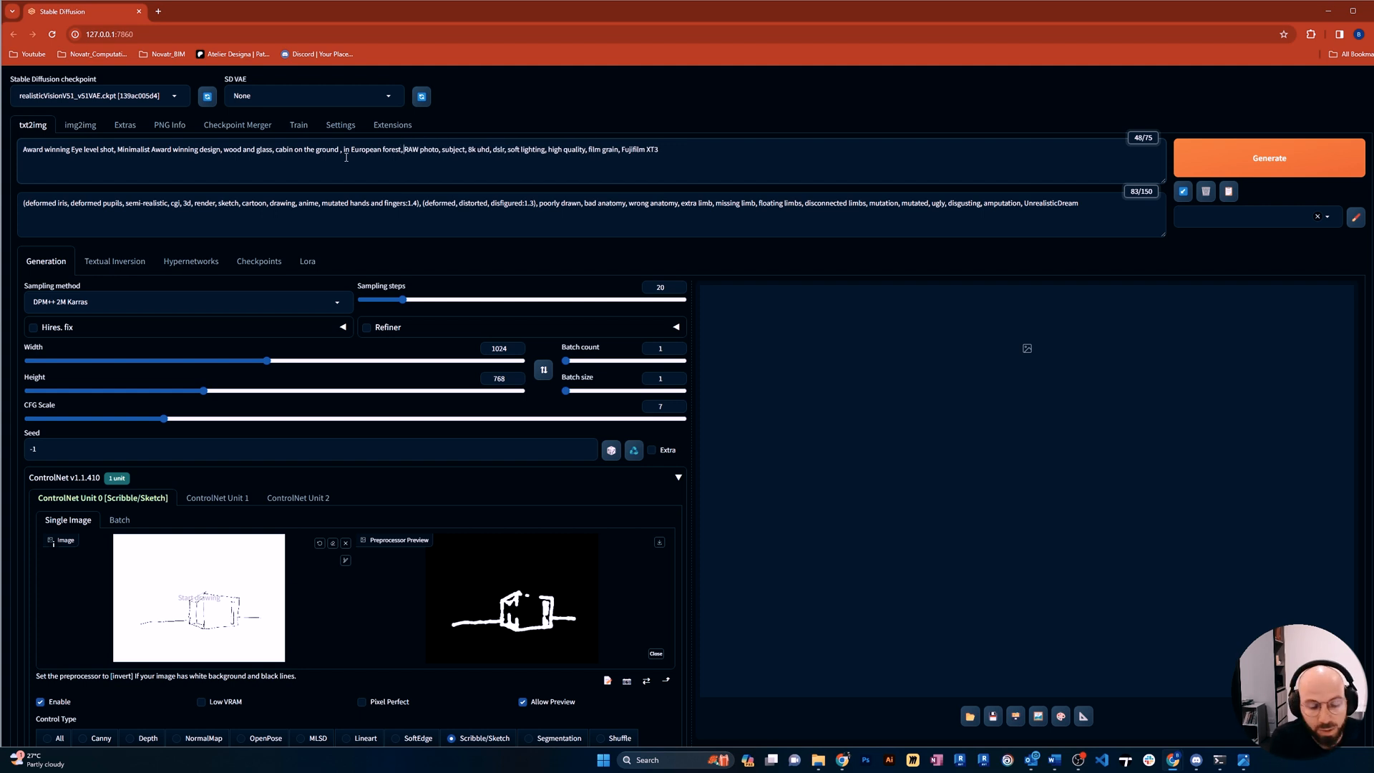
text(eve)
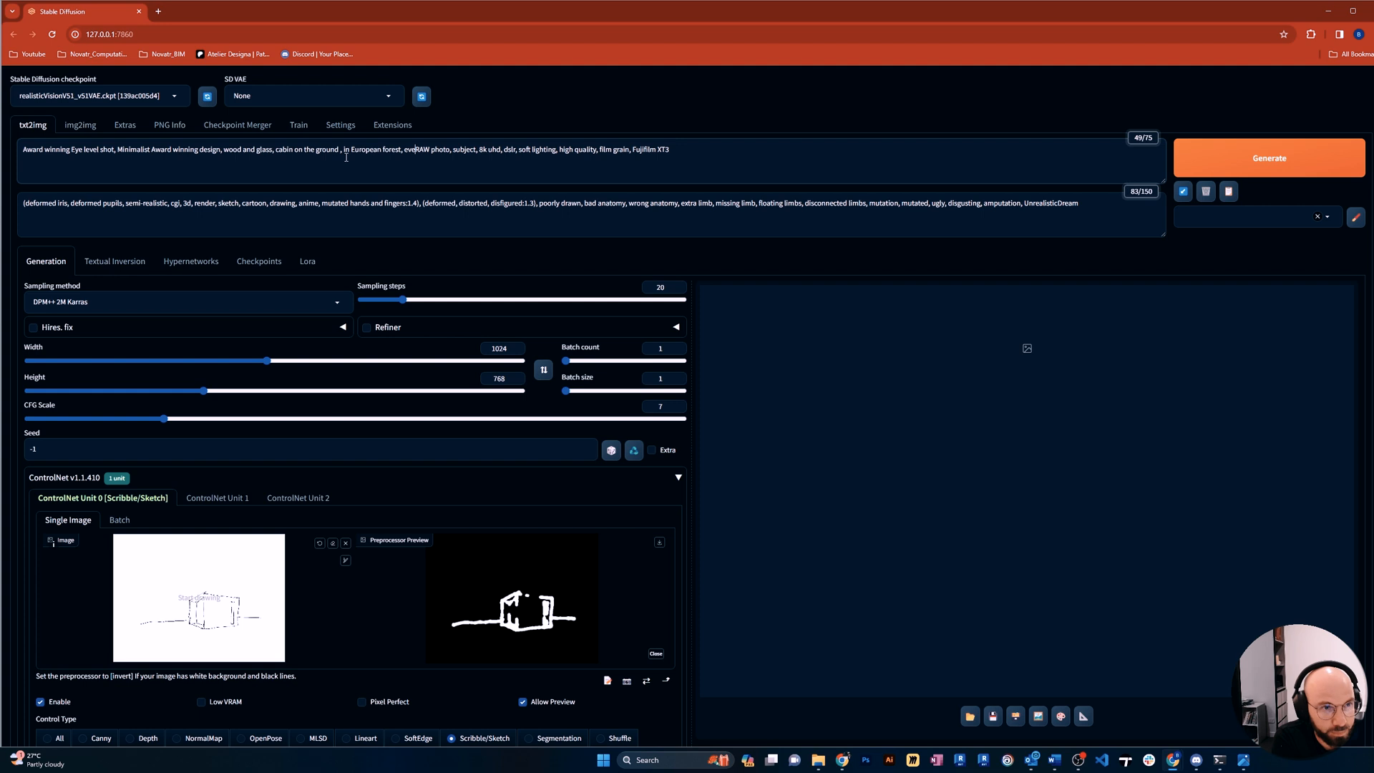
text(ning time)
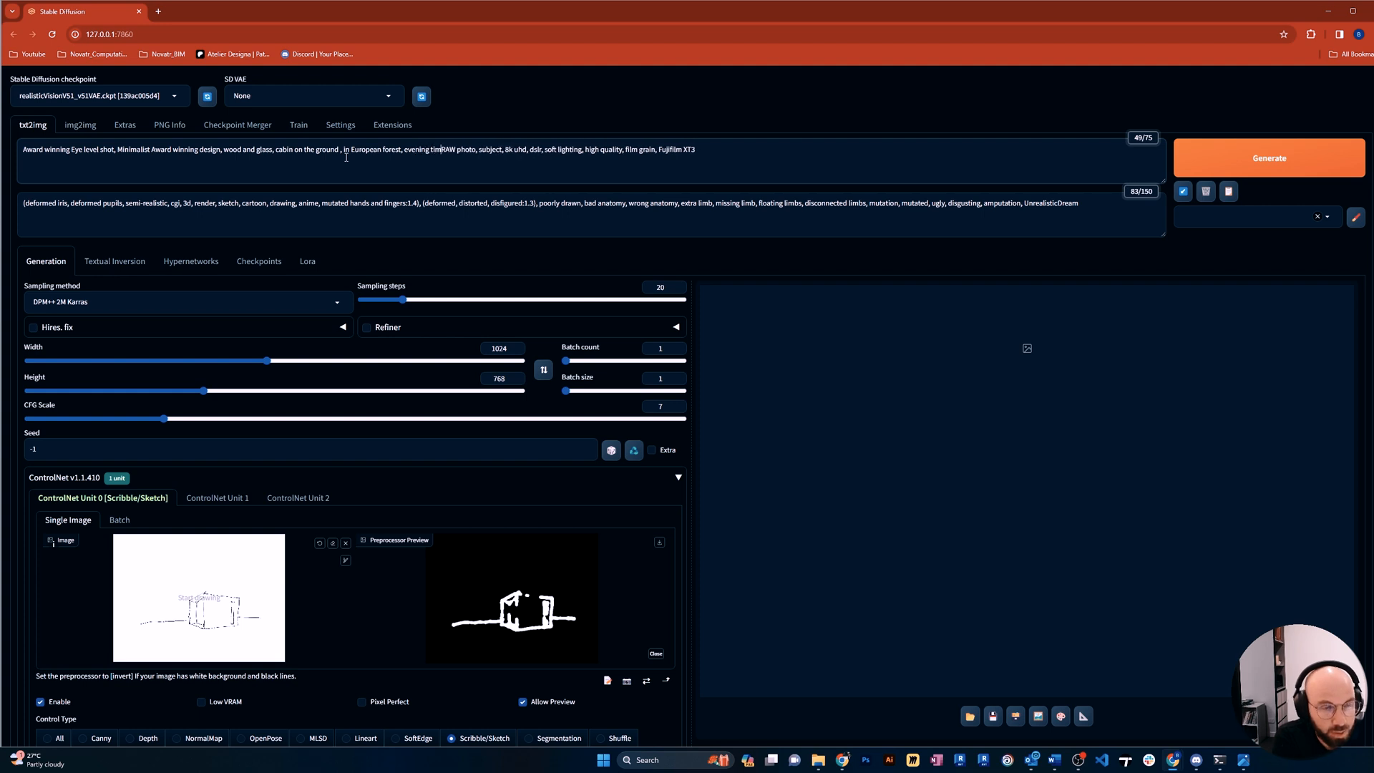
text(,)
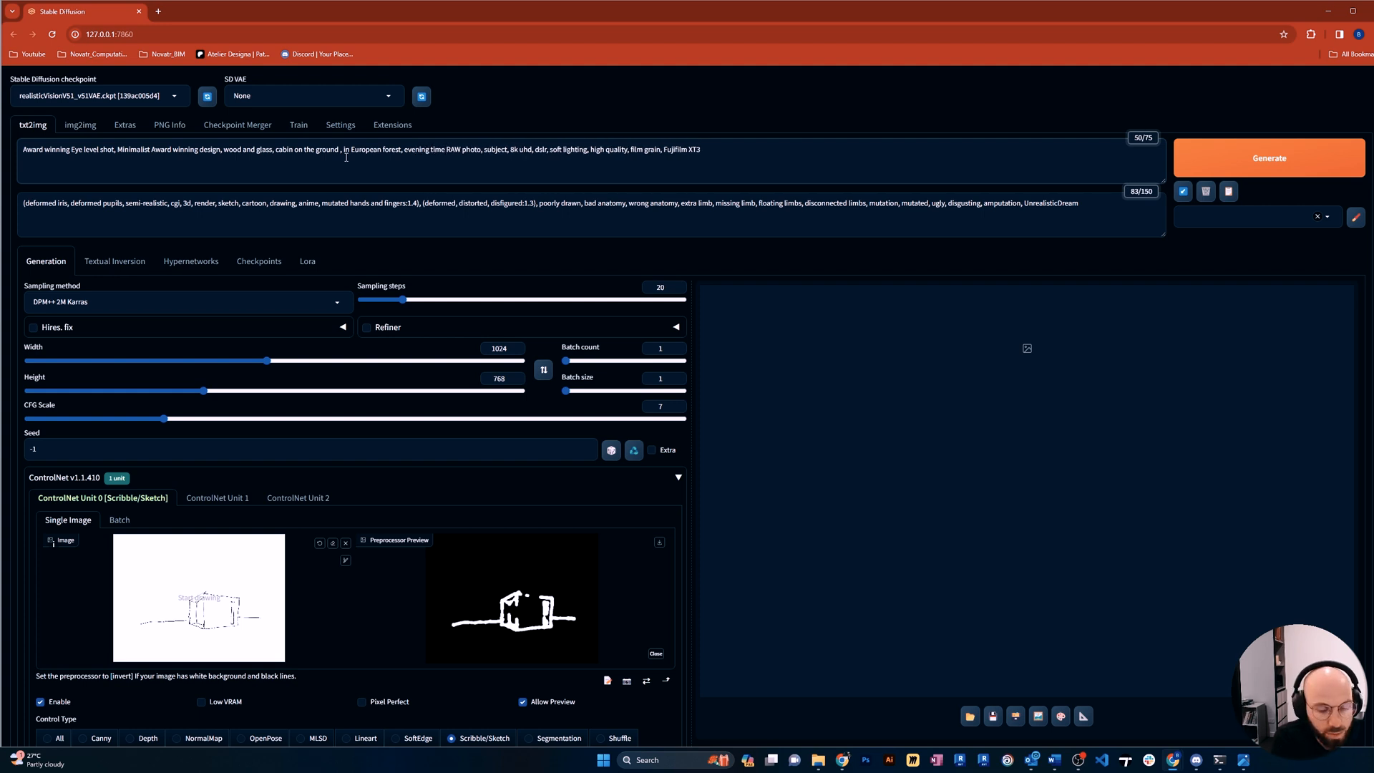
text( dust)
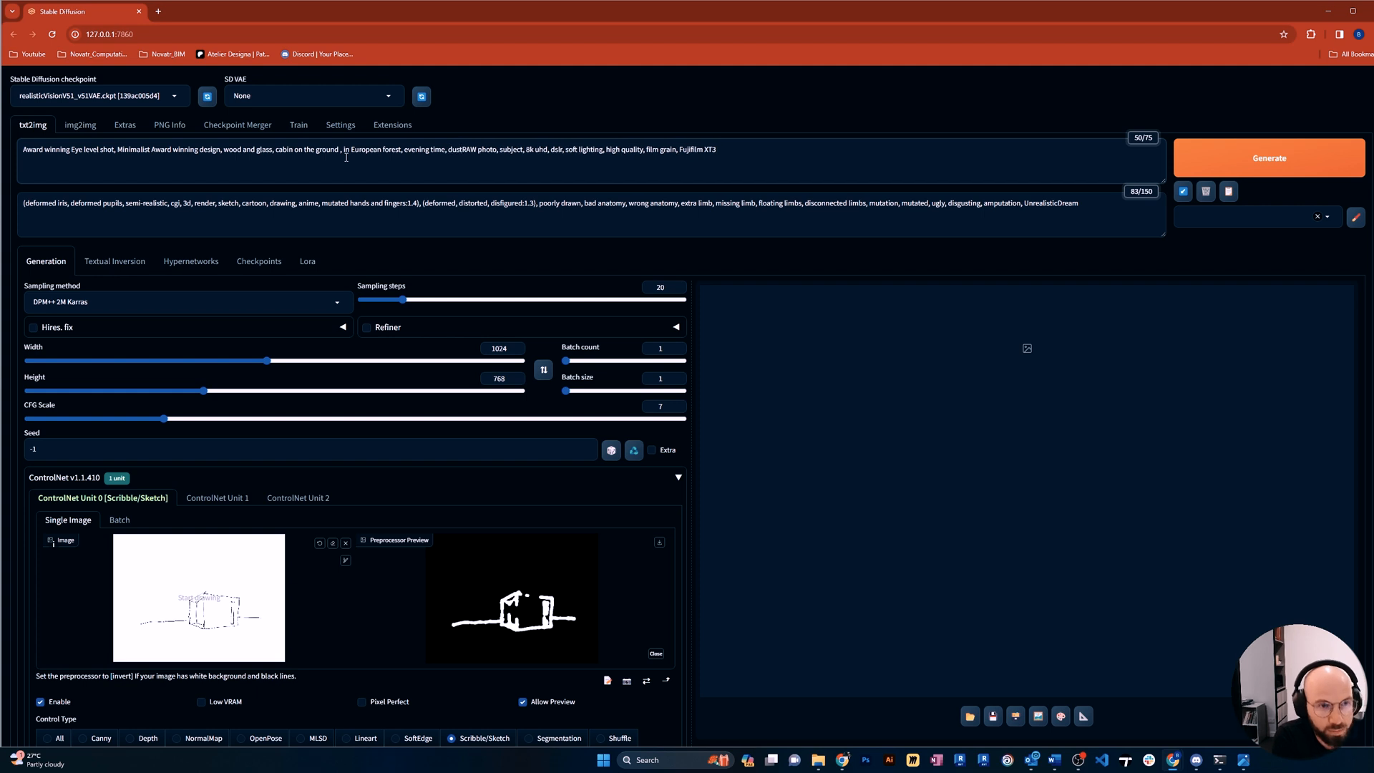
text(, atm)
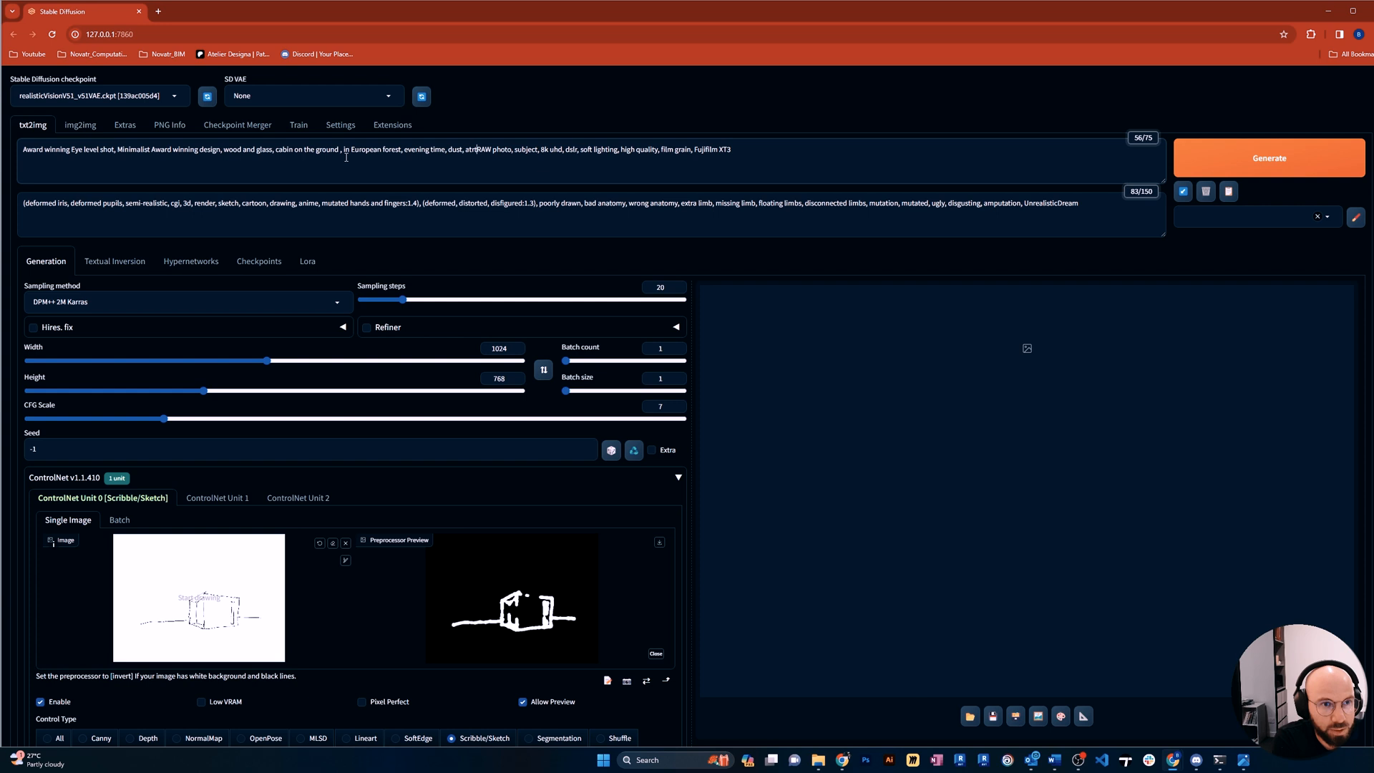
key(BackSpace)
key(BackSpace)
key(BackSpace)
text(arti)
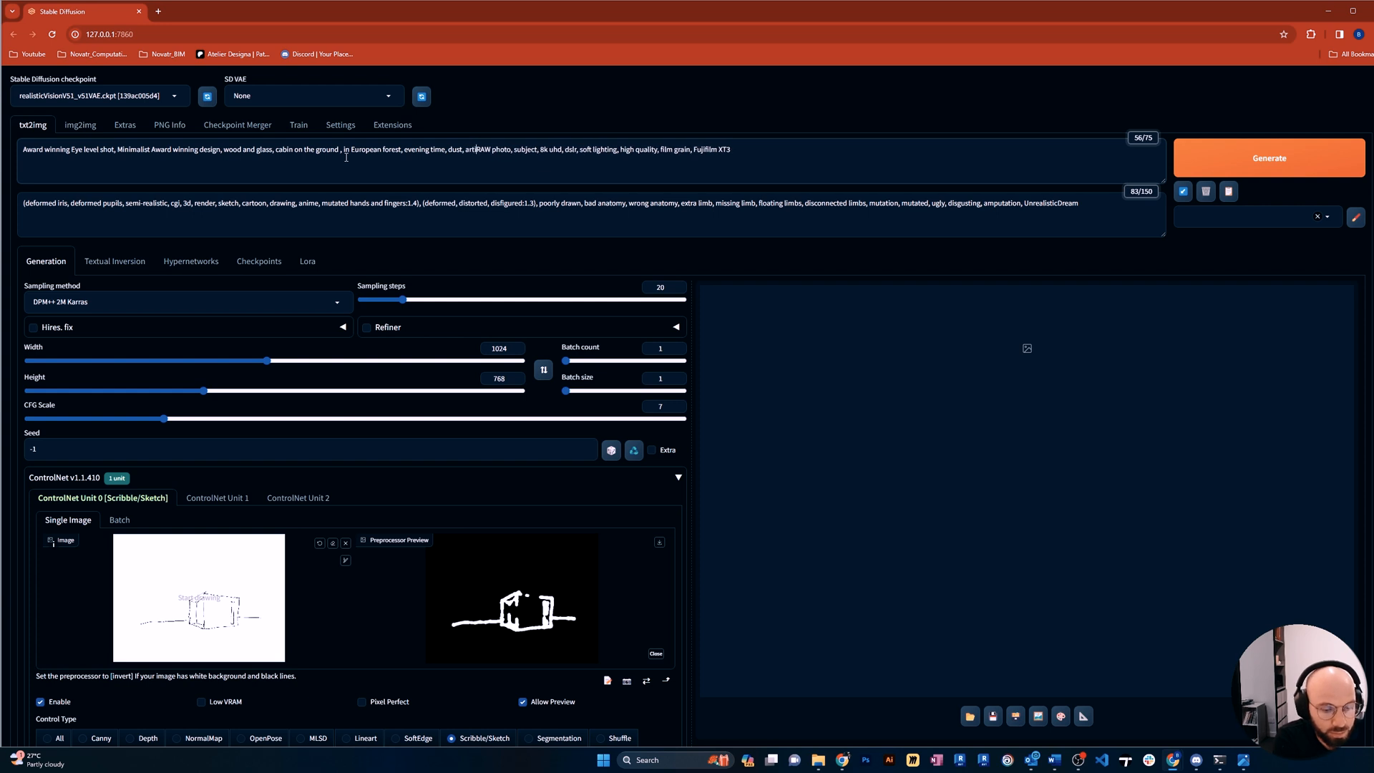
text(ficial li)
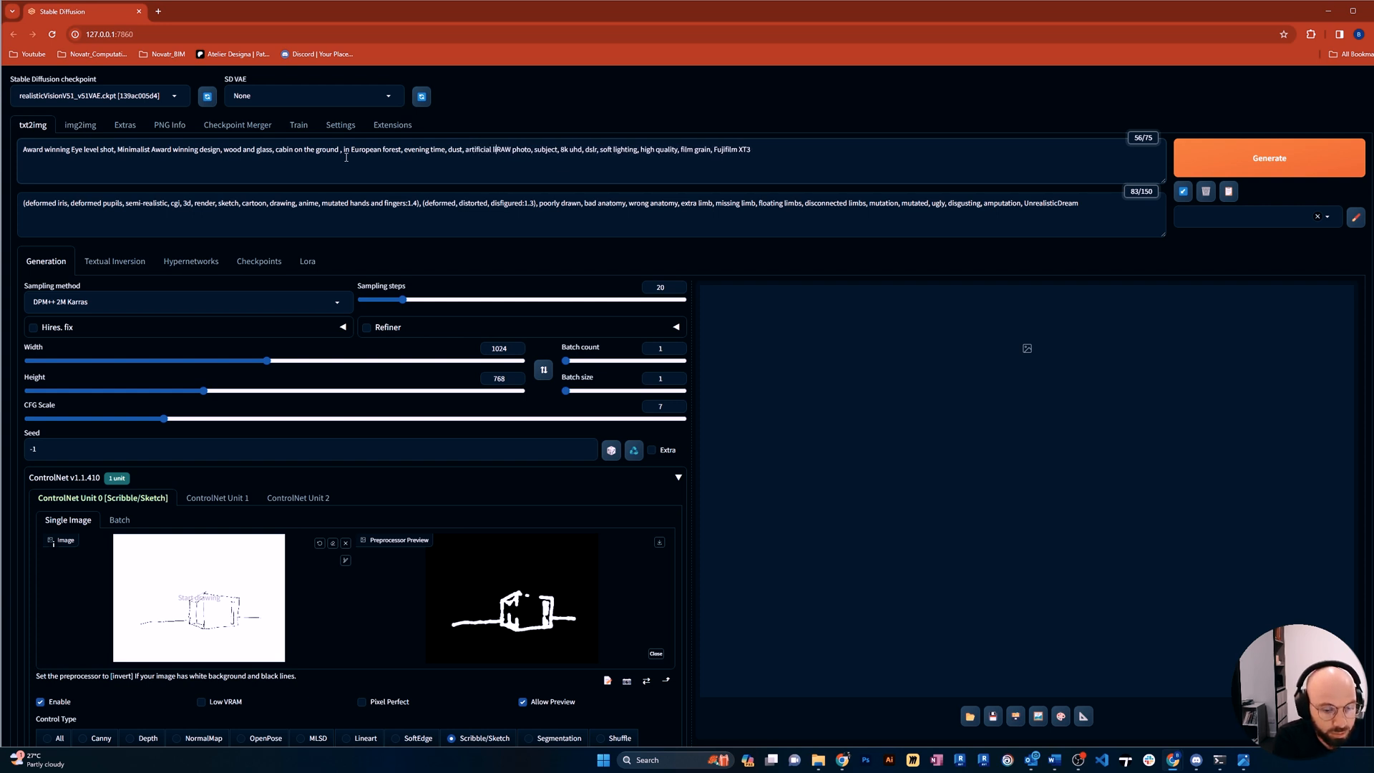
text(ght)
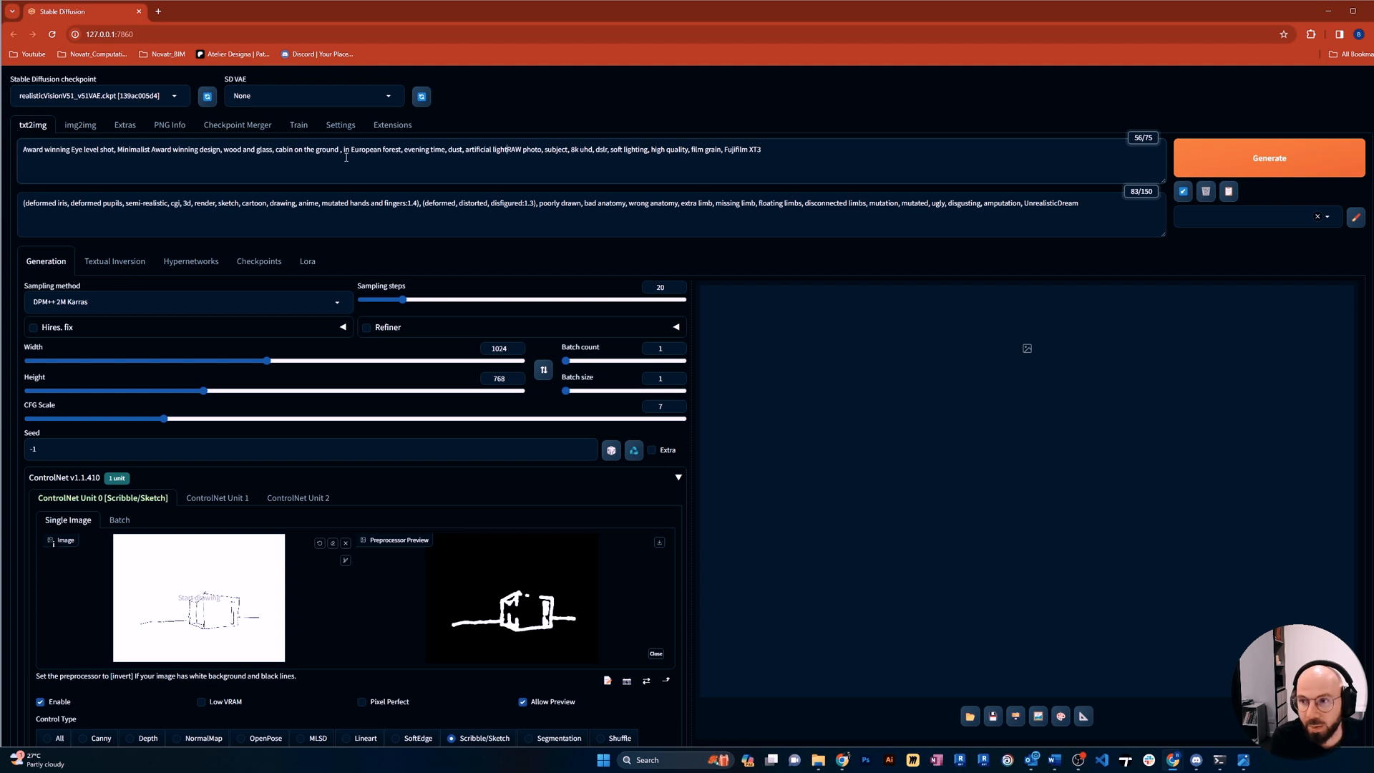
text(, archit)
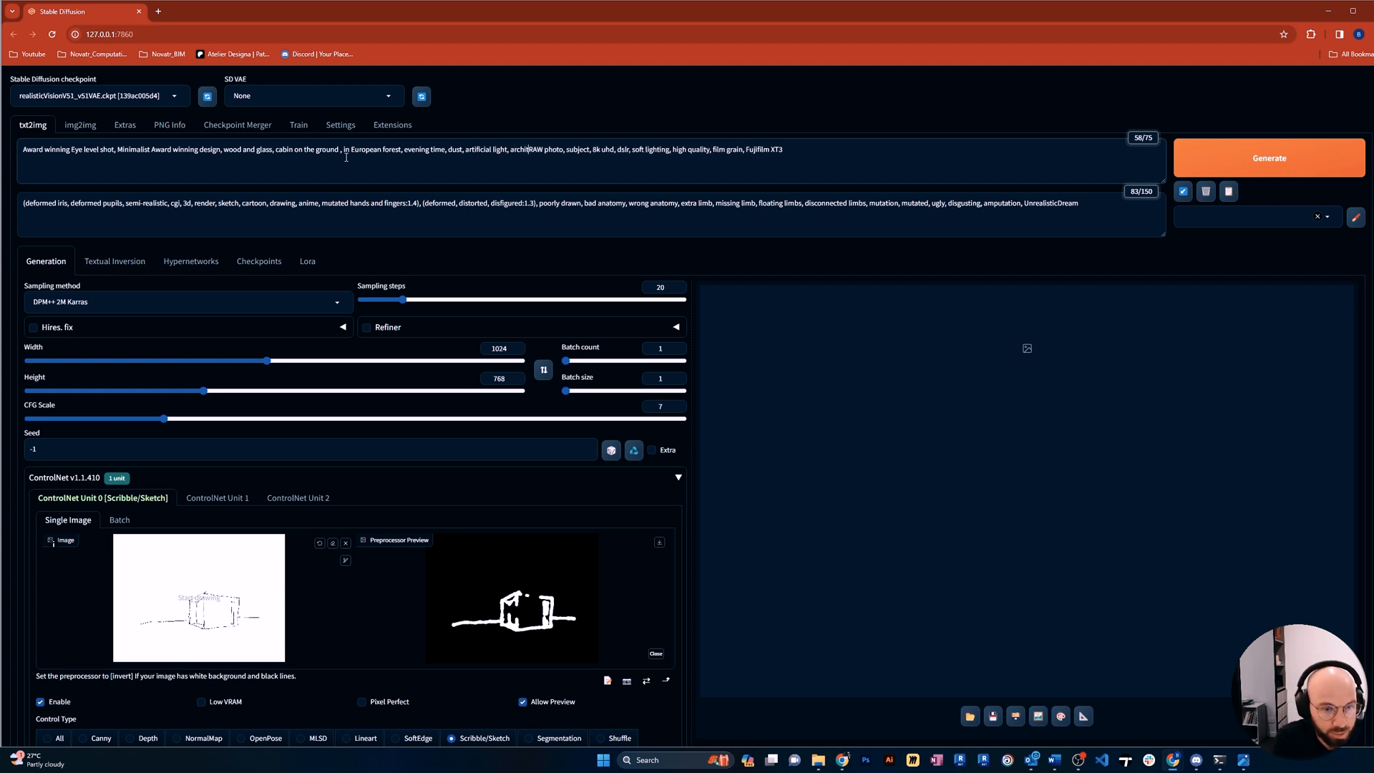
text(ure det)
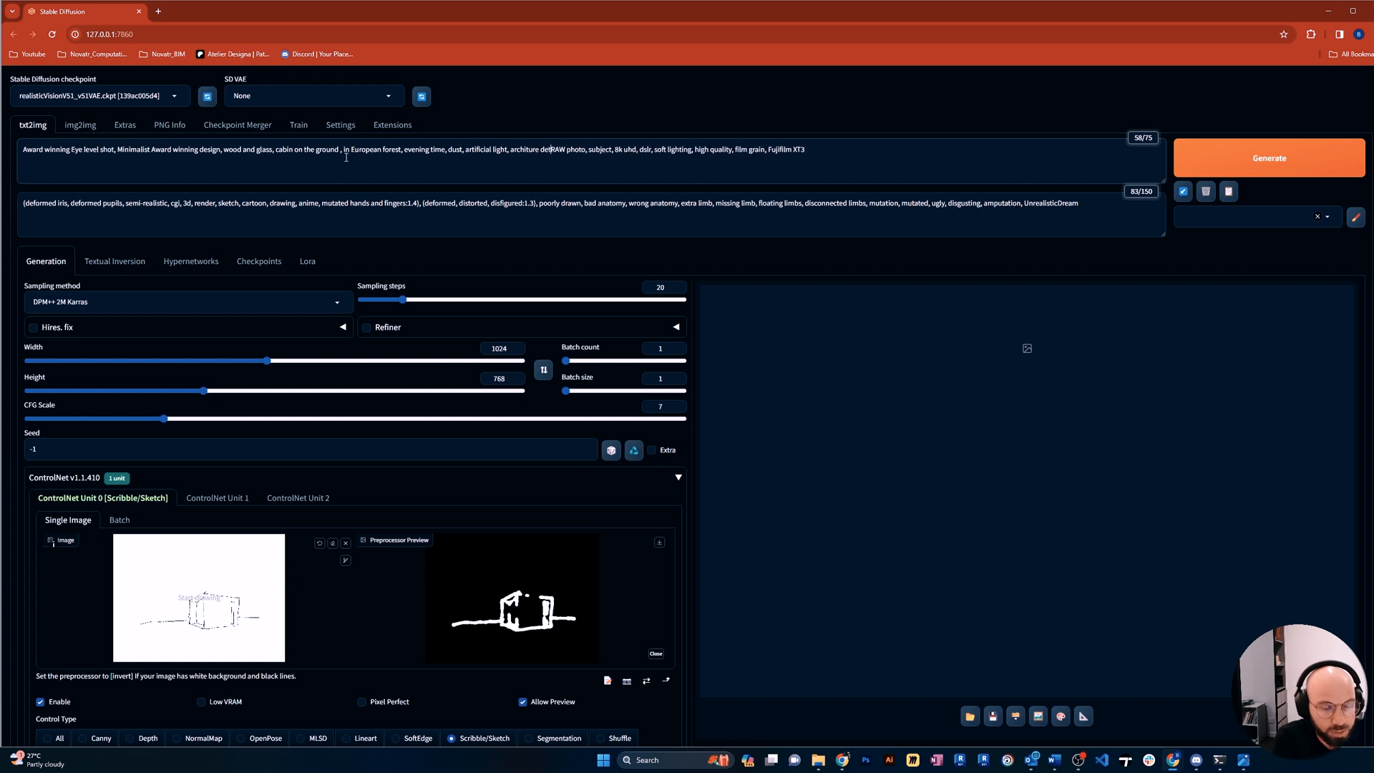
text(ails)
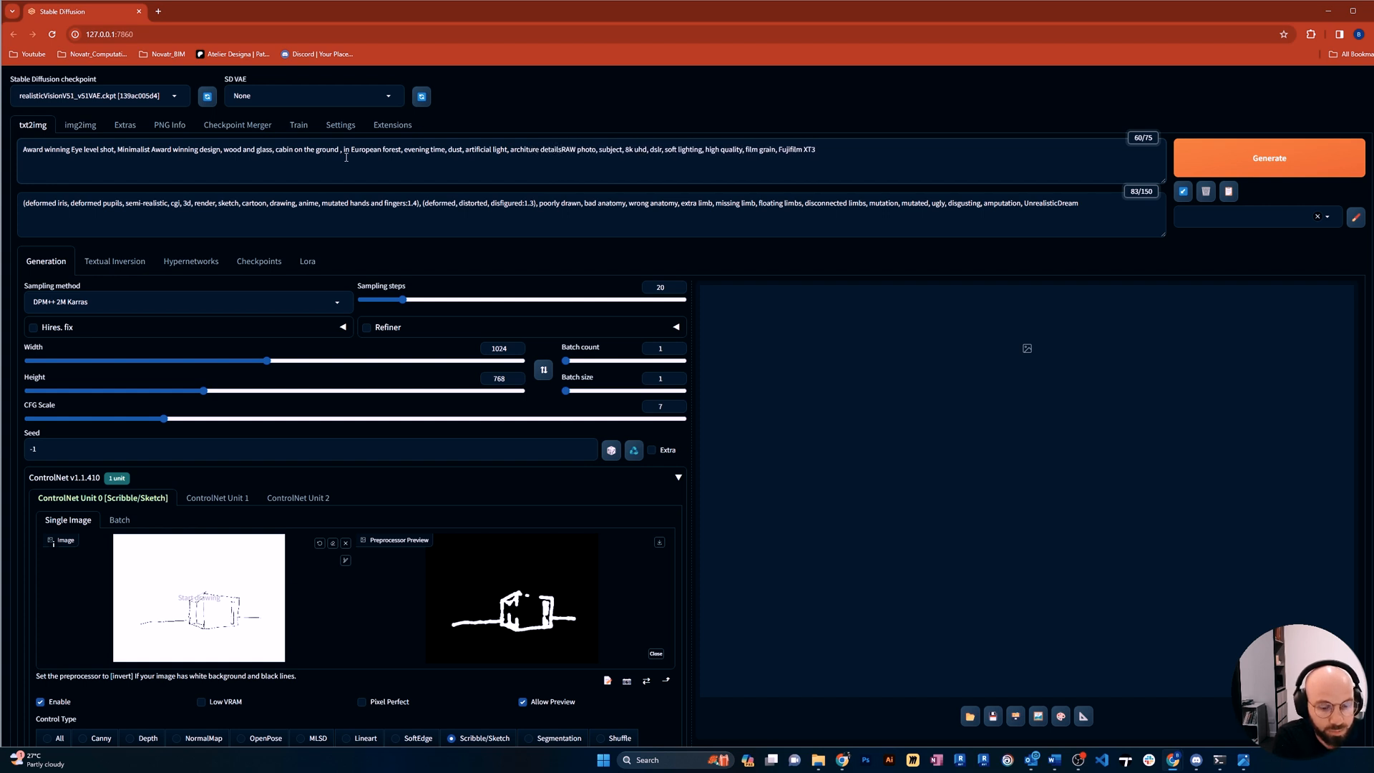
text(,)
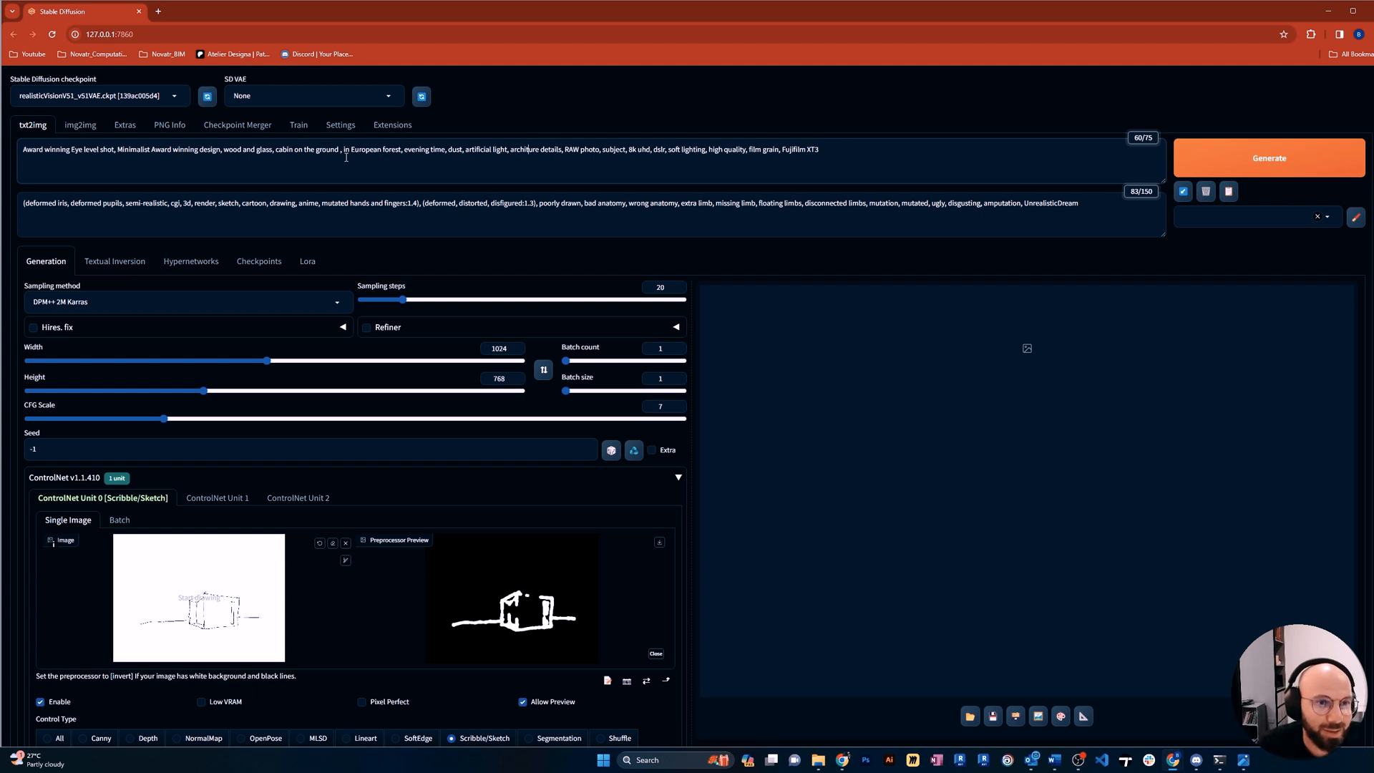
text(tecture)
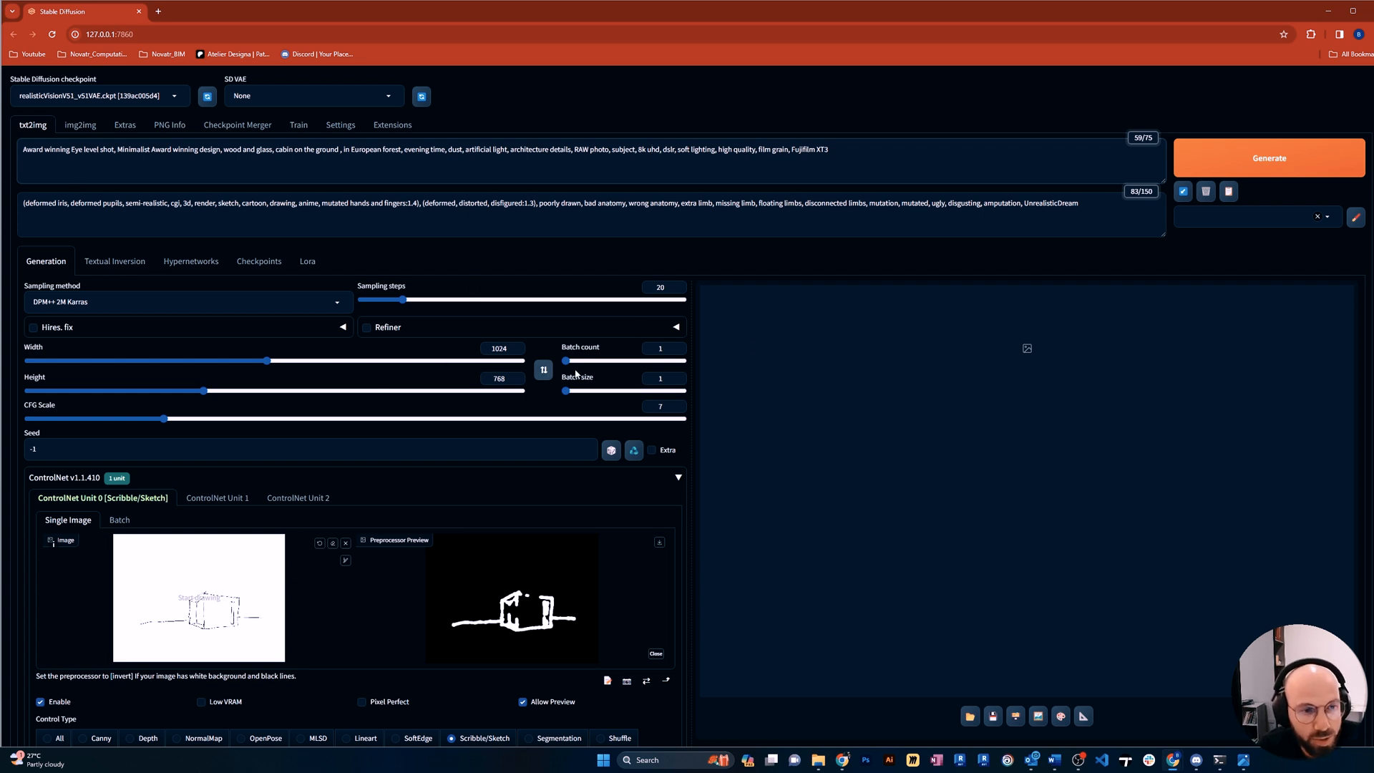
Generate the cabin image from the sketch, checking ControlNet logs in the console before hiding it
click(1269, 158)
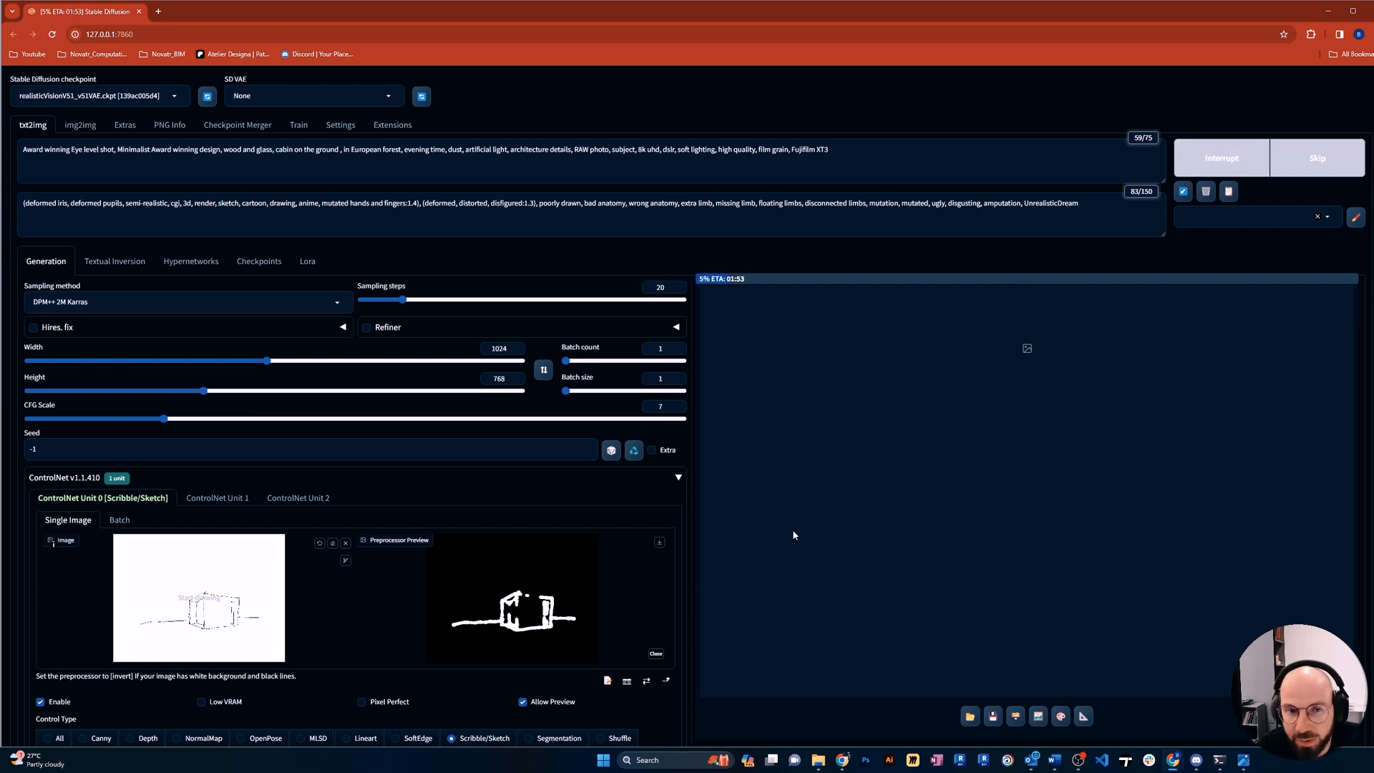
click(1220, 761)
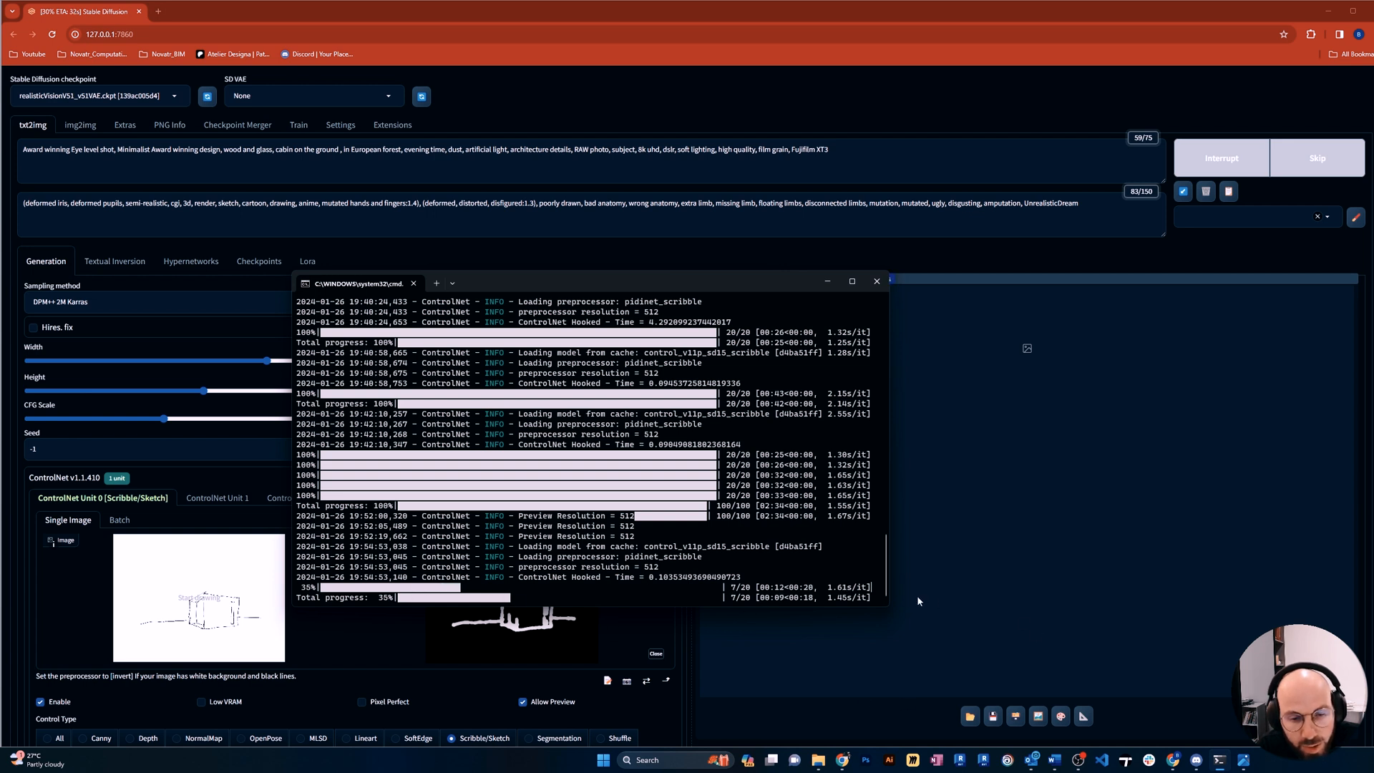
click(828, 284)
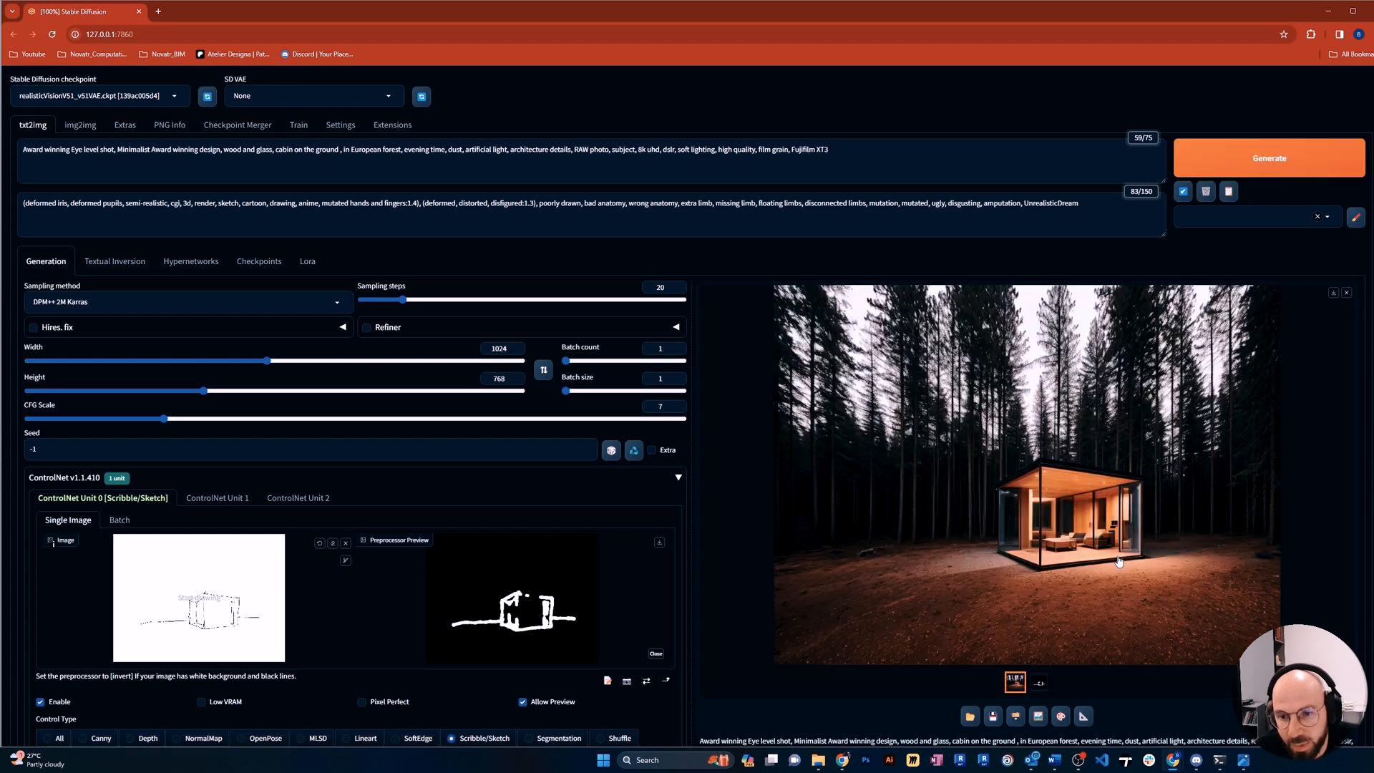
Inspect the cabin render full size, then generate two more variations from the same prompt and sketch
click(1119, 559)
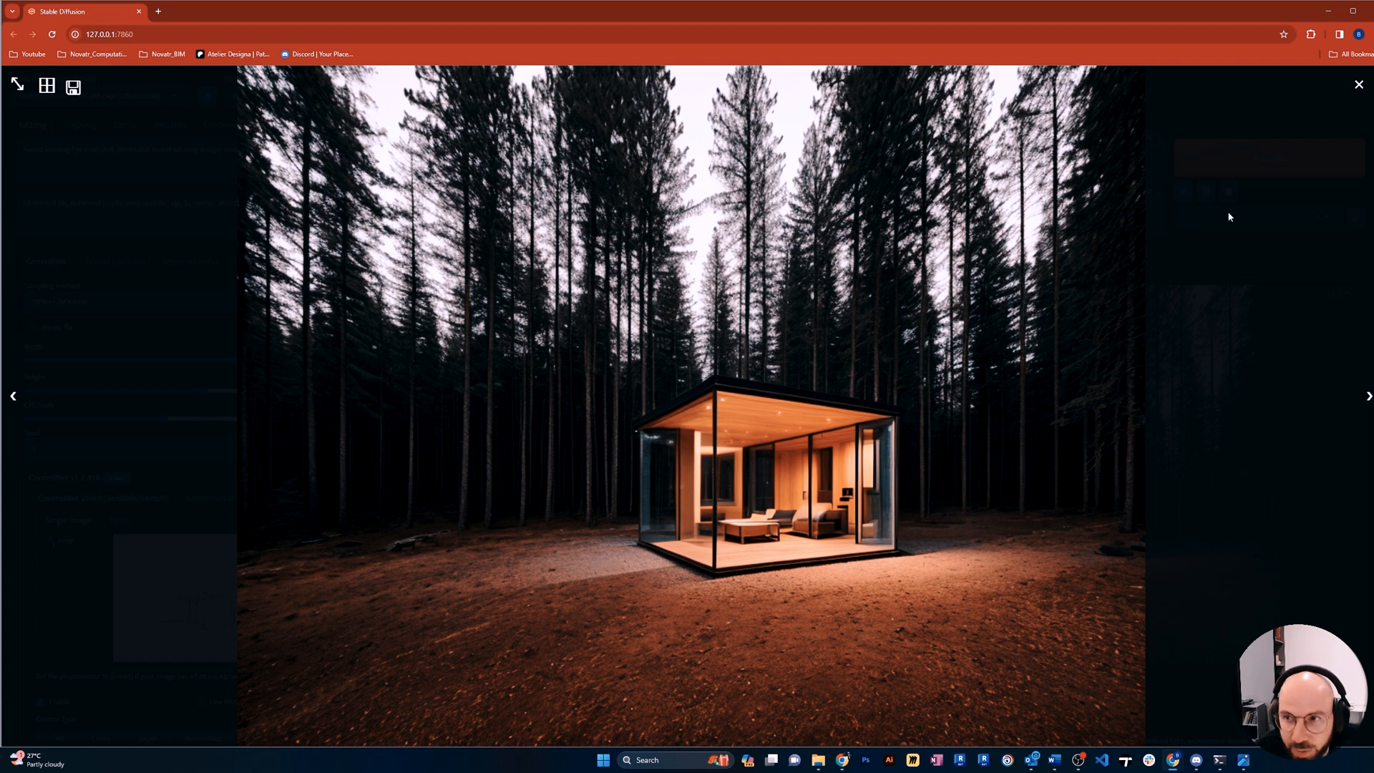
click(1359, 85)
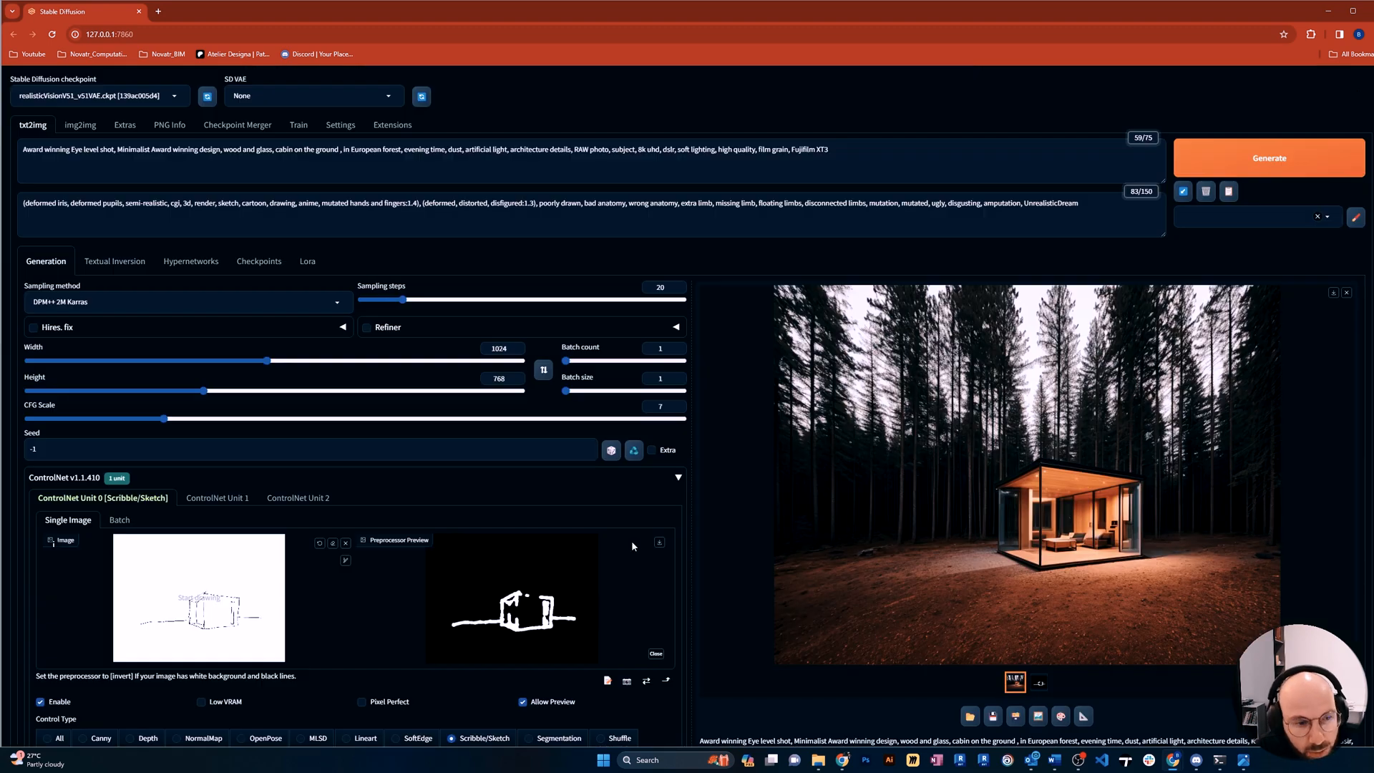
click(1253, 167)
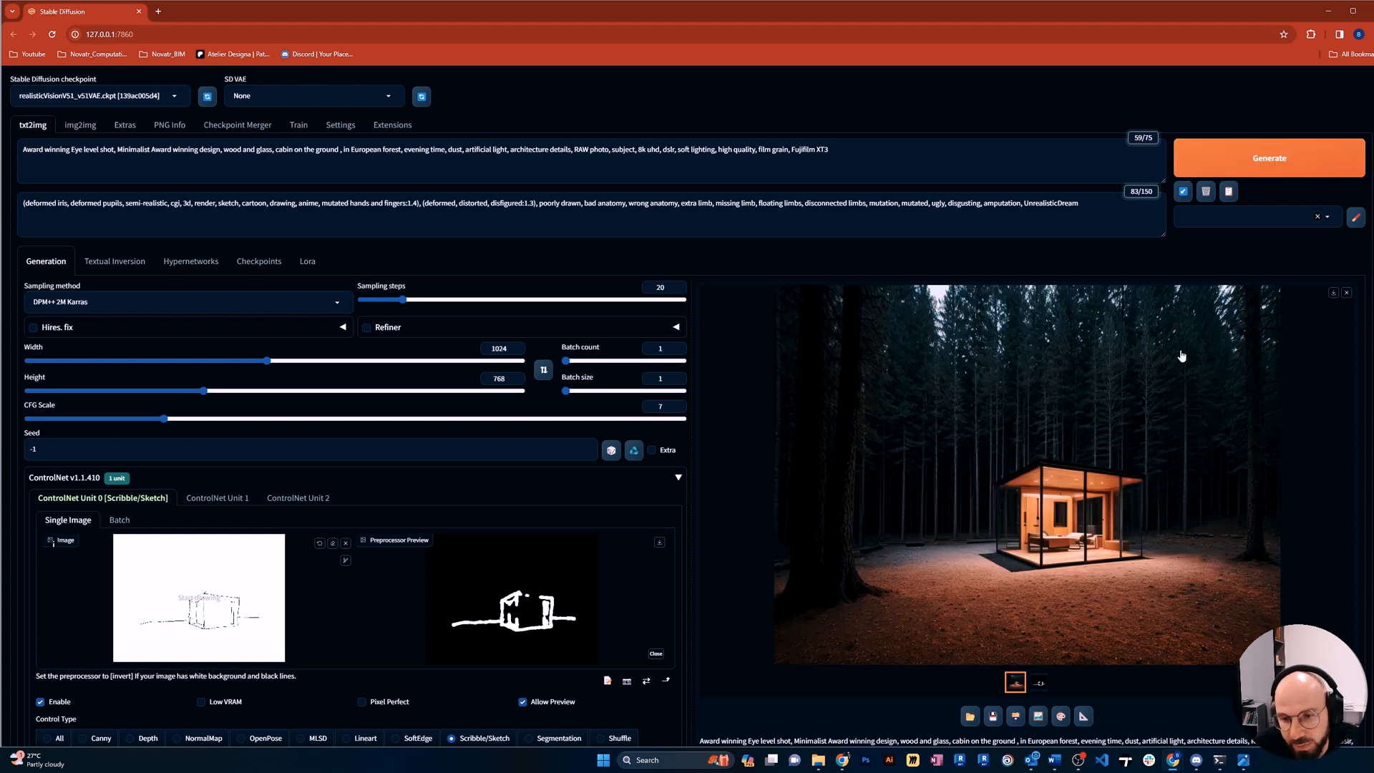
click(1246, 173)
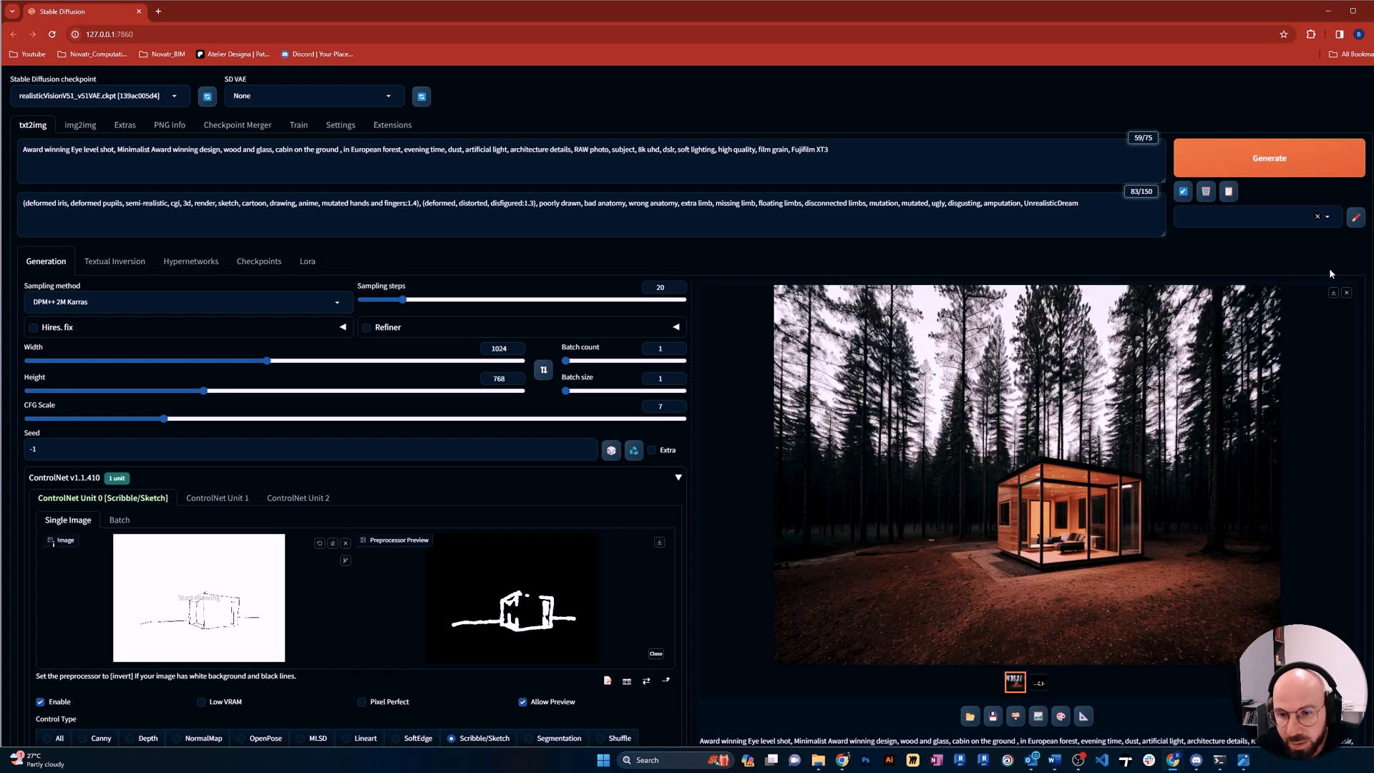
Start another cabin generation with the same settings
click(1268, 158)
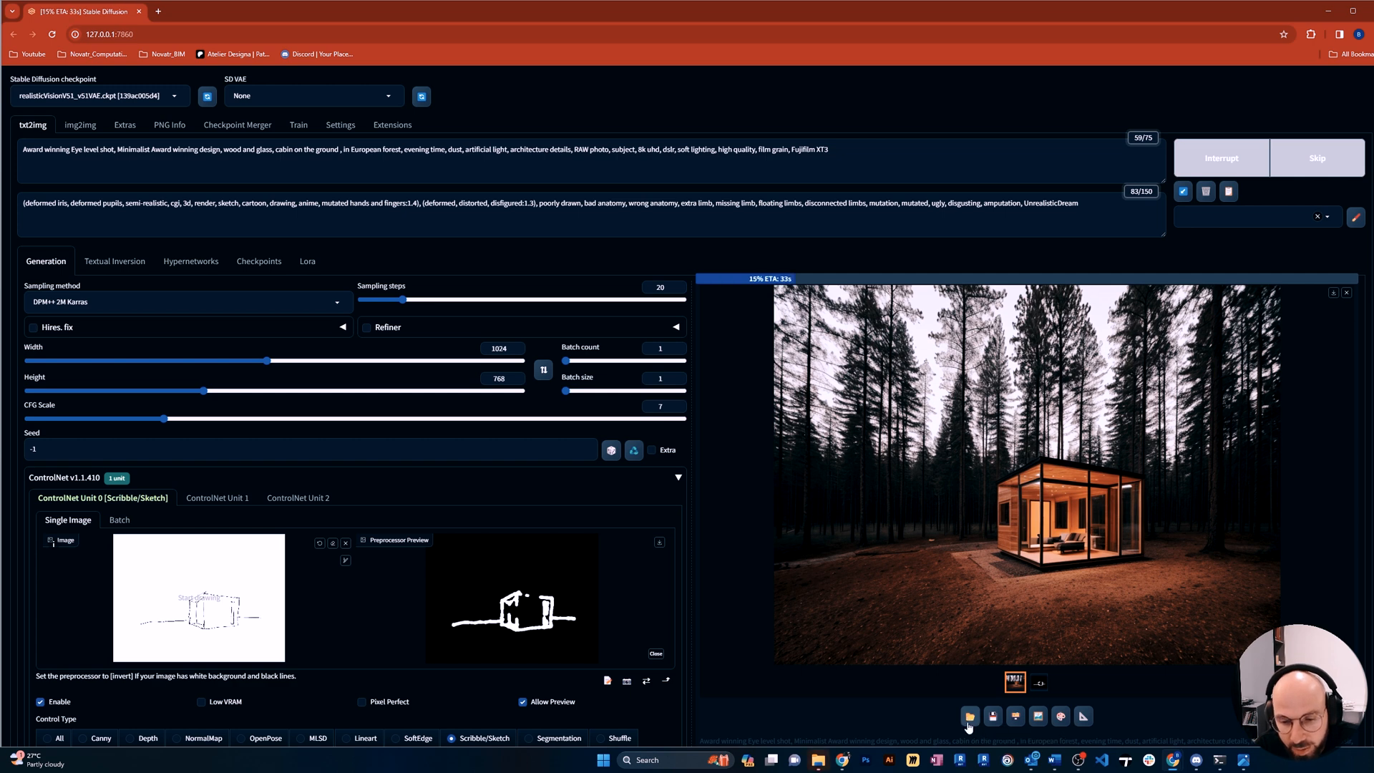
Open the txt2img outputs, enter the 2024-01-26 folder and view images 00000 and 00001 in Photos
click(841, 718)
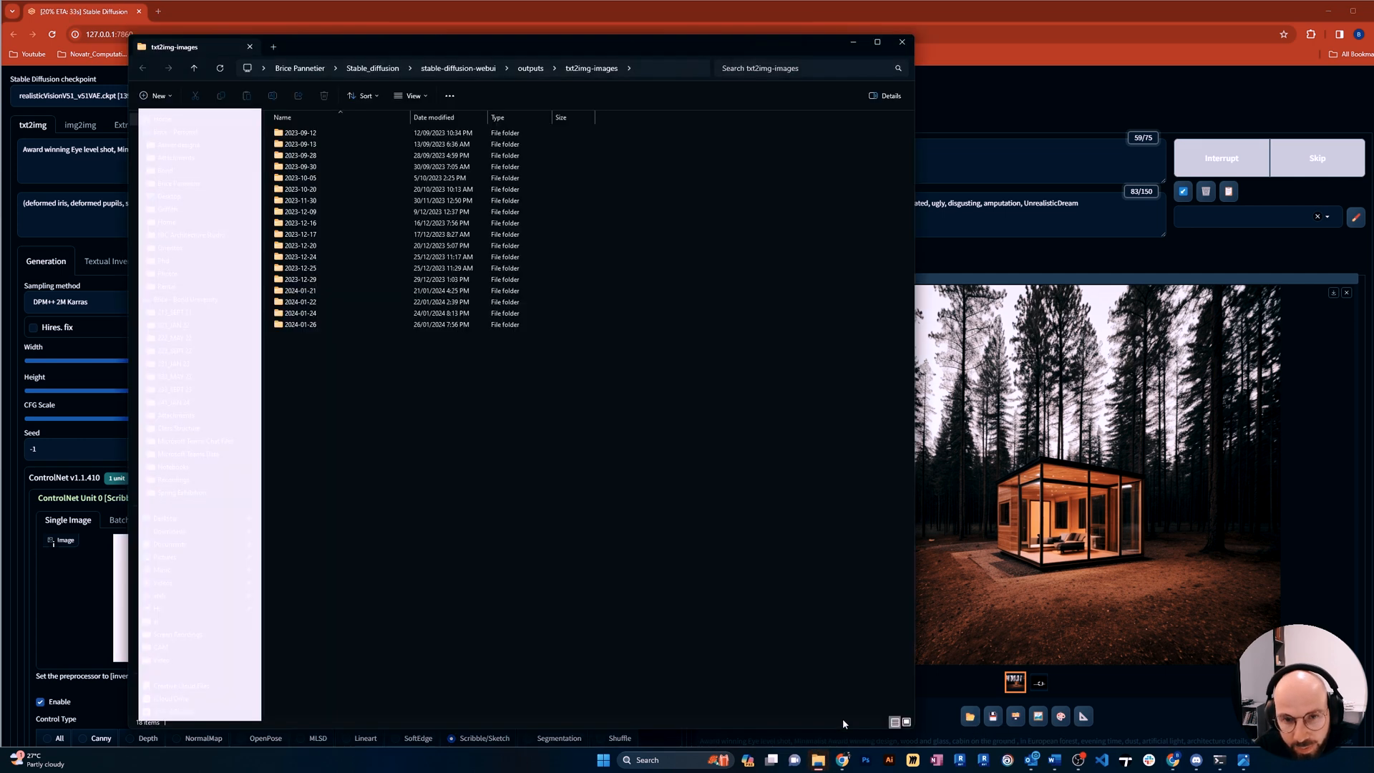
double_click(329, 320)
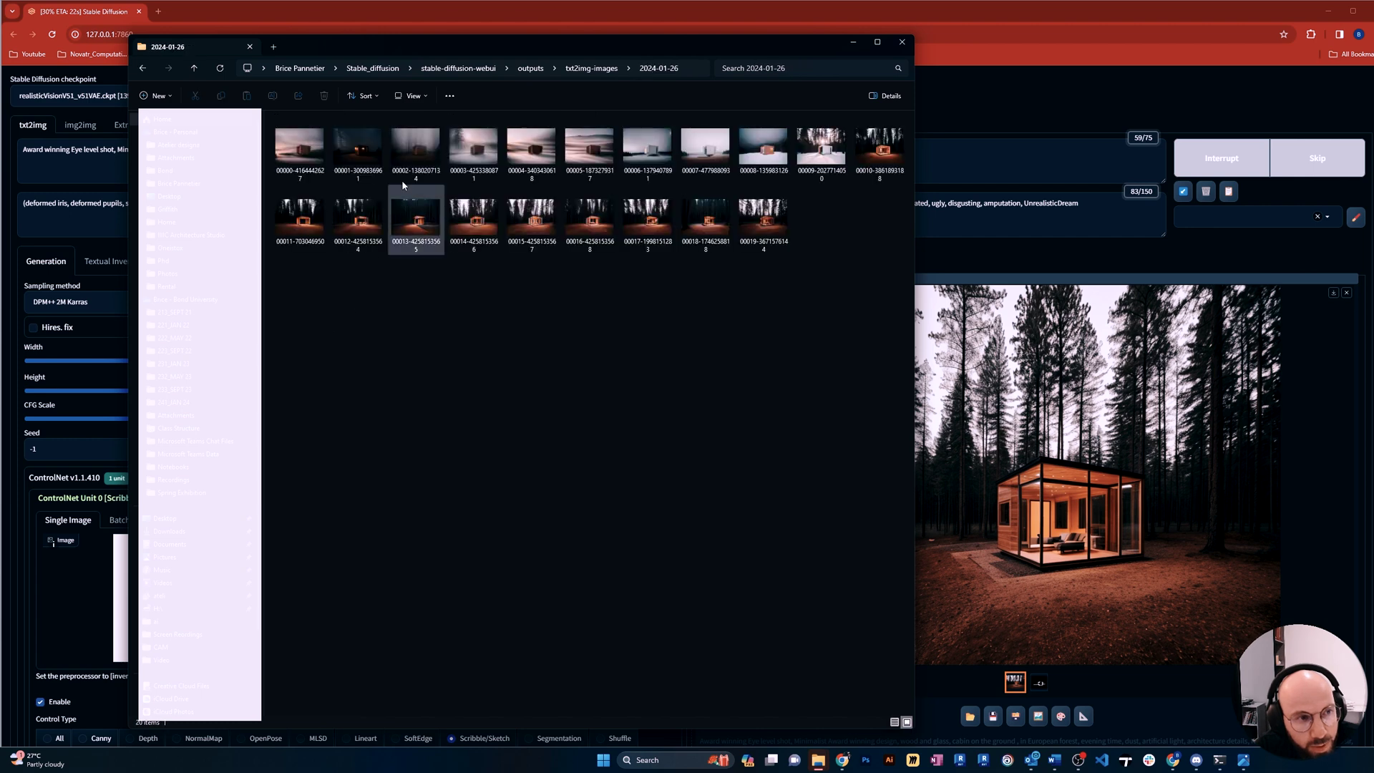
double_click(299, 151)
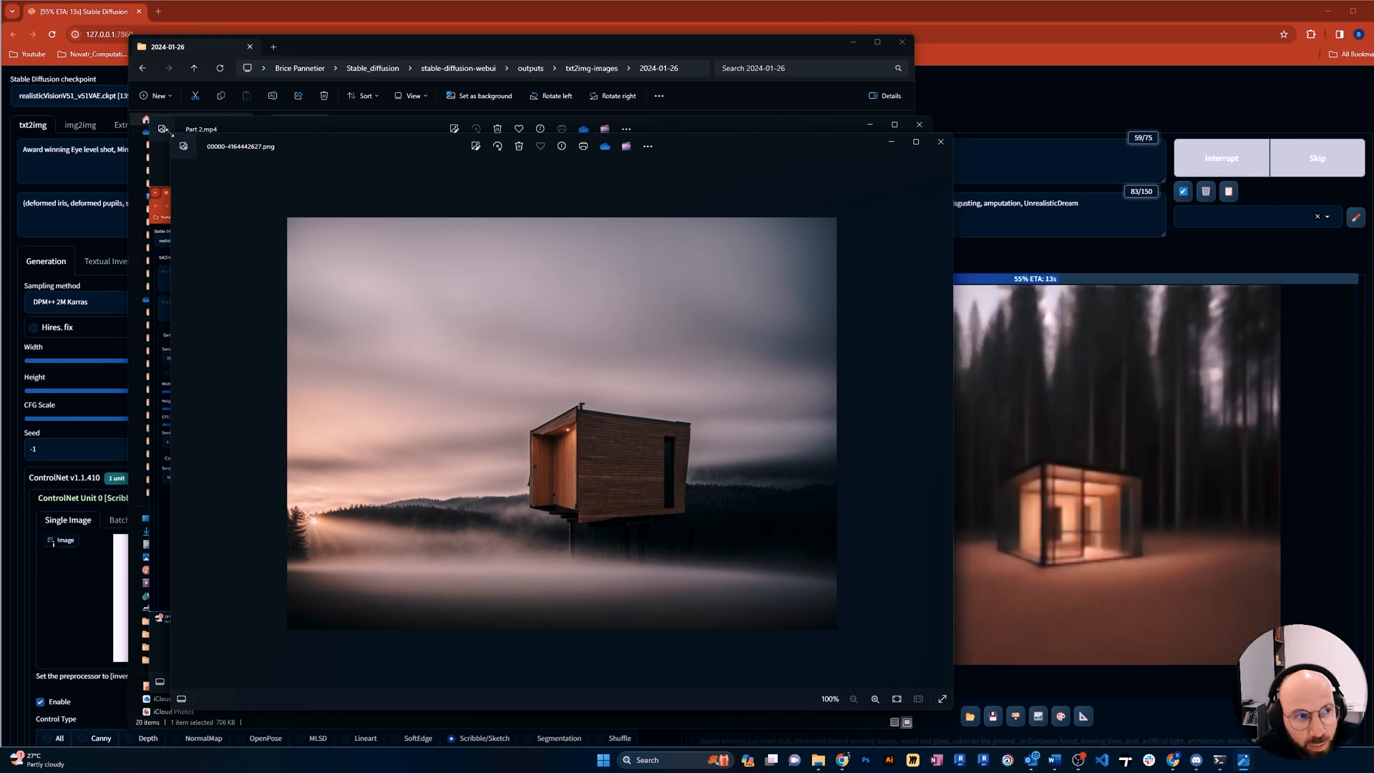
click(172, 137)
key(Escape)
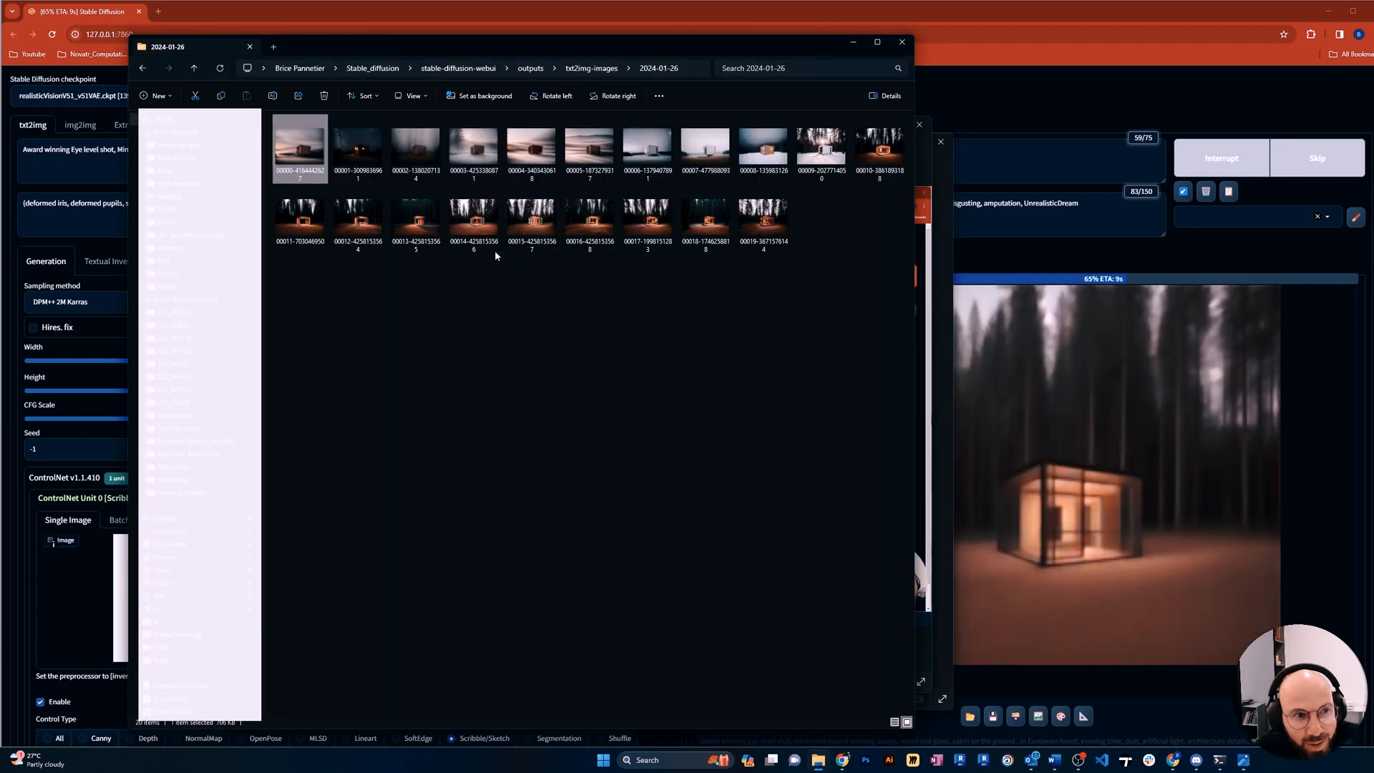
double_click(358, 151)
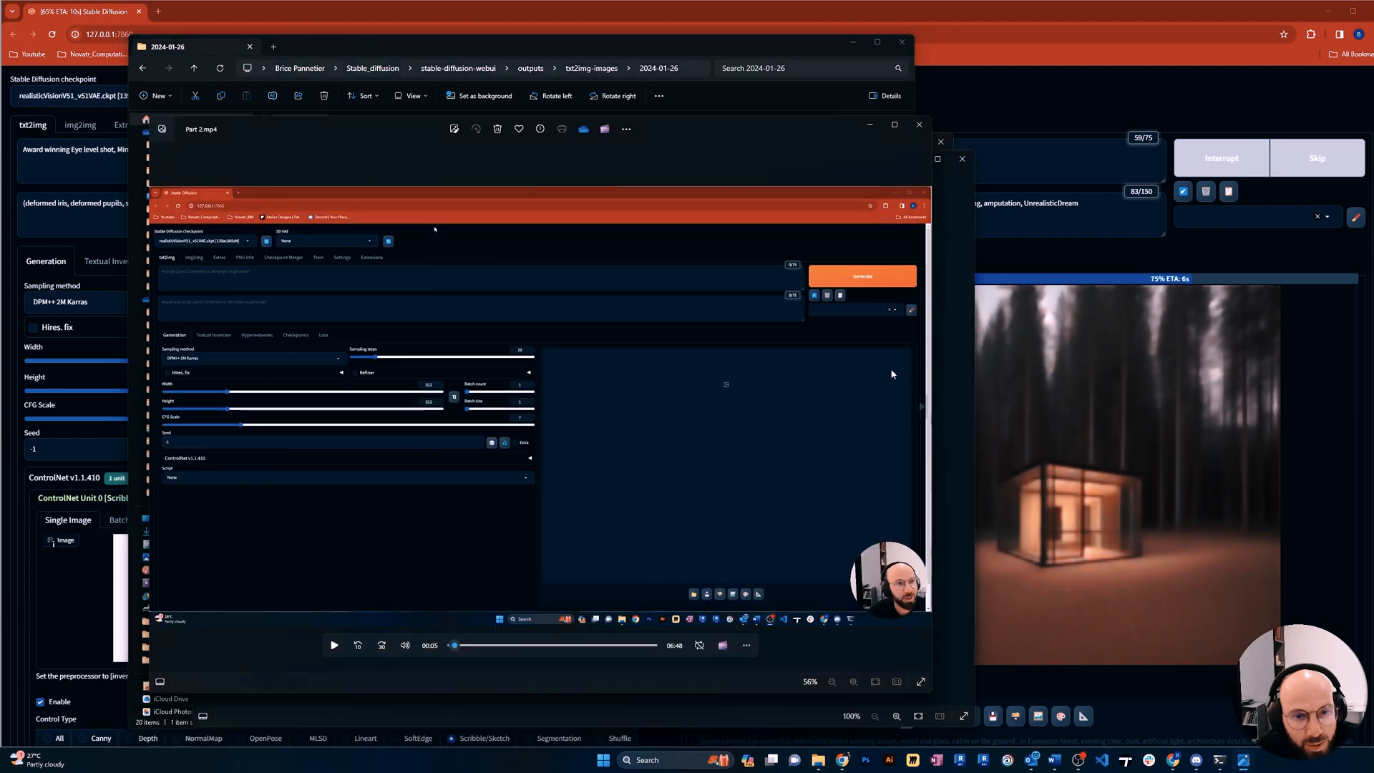
Step through the saved cabin renders up to image 00020 in an enlarged viewer, then close it and return to the WebUI
key(Right)
key(Right)
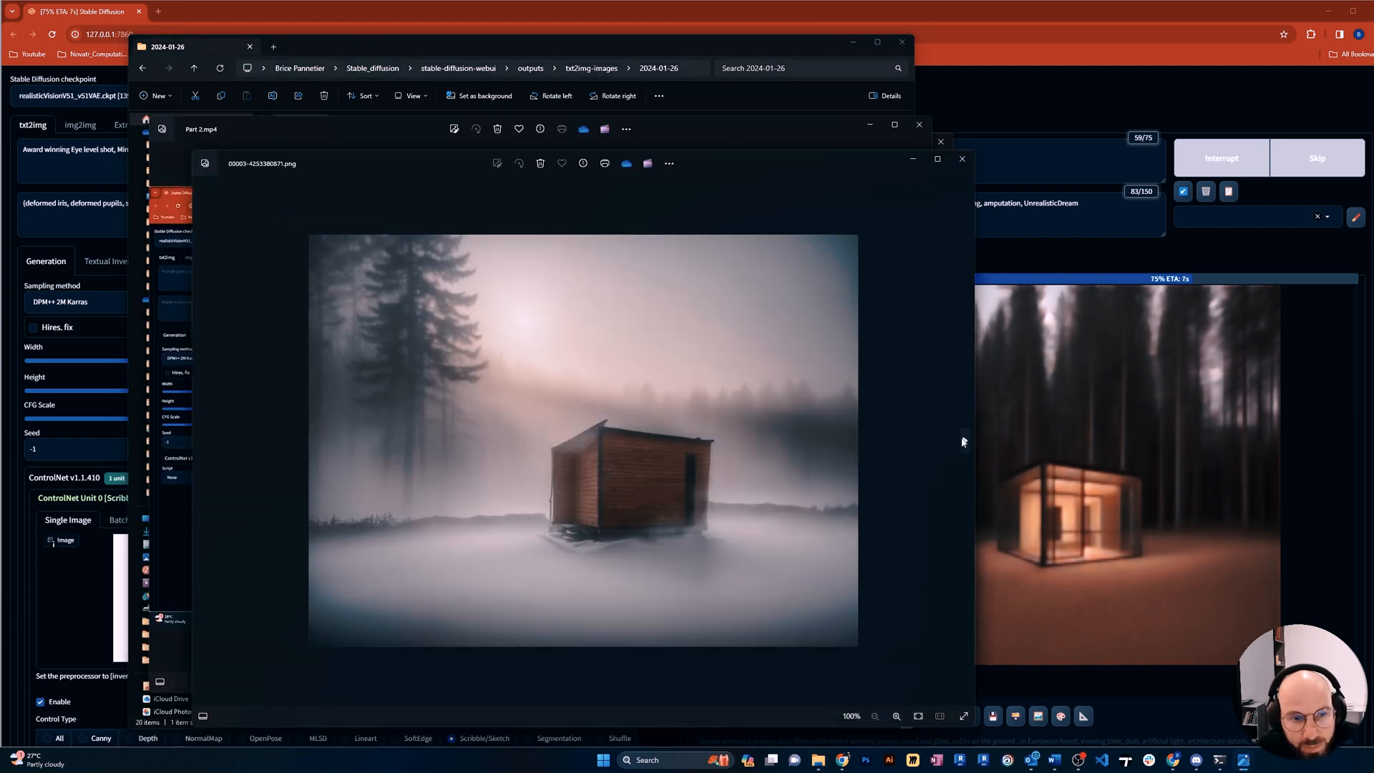
key(Right)
drag(695, 163, 612, 168)
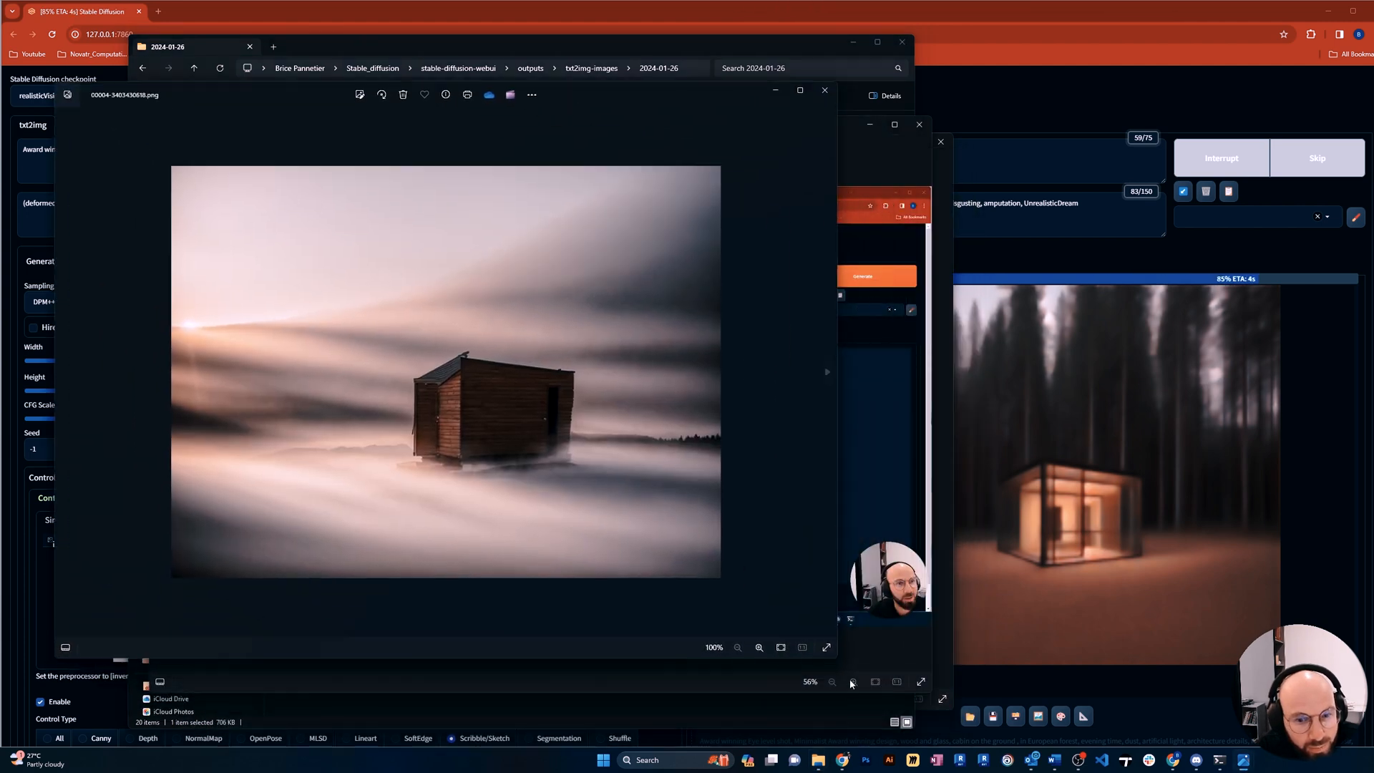
drag(835, 654, 961, 741)
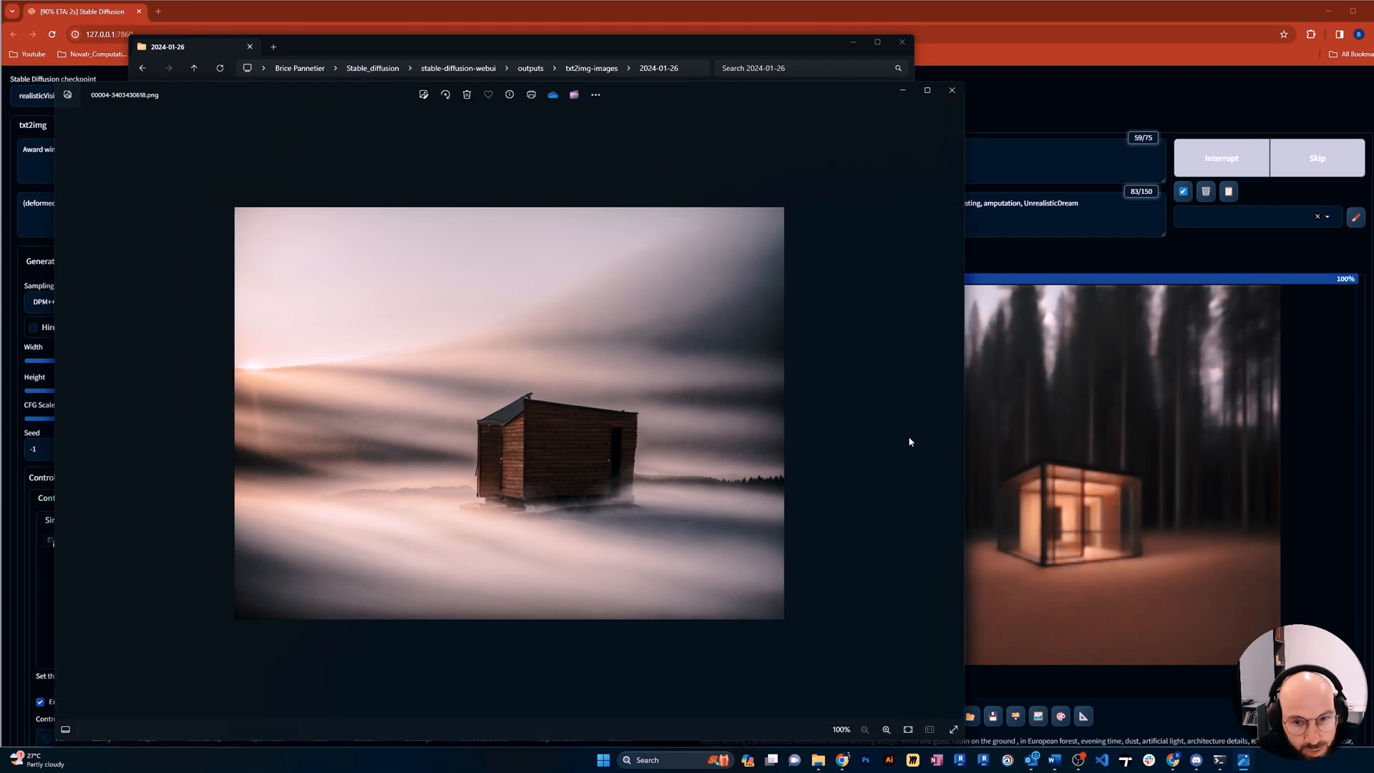
click(955, 420)
click(956, 420)
click(955, 420)
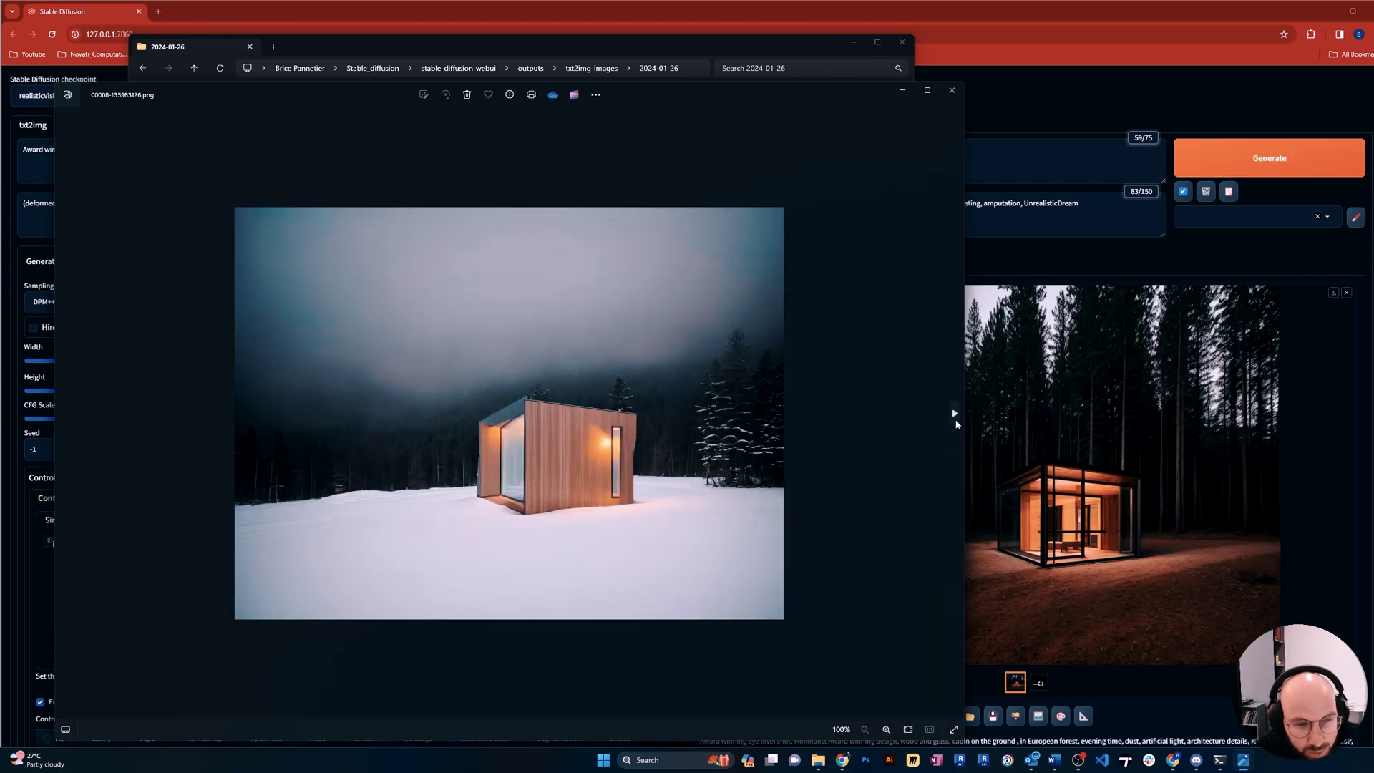
click(955, 422)
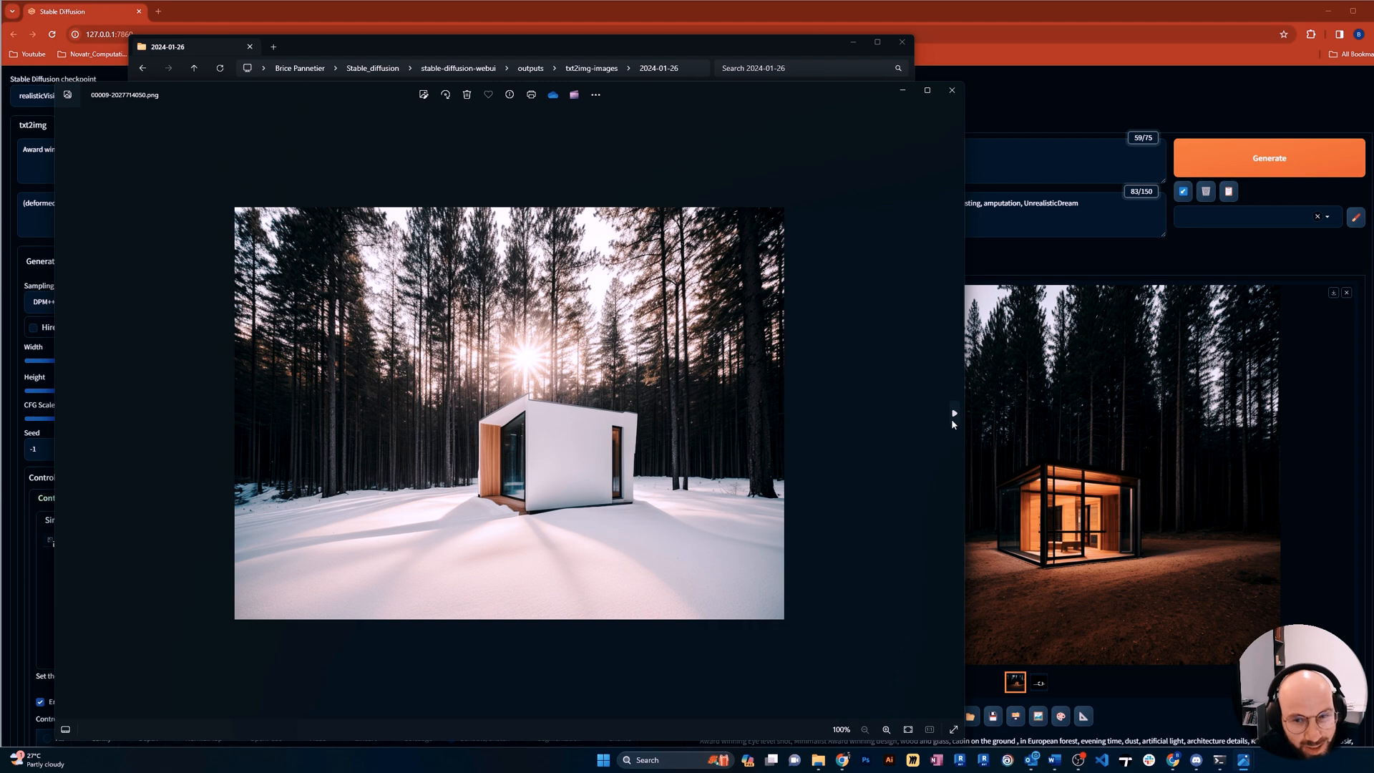
click(952, 419)
click(951, 417)
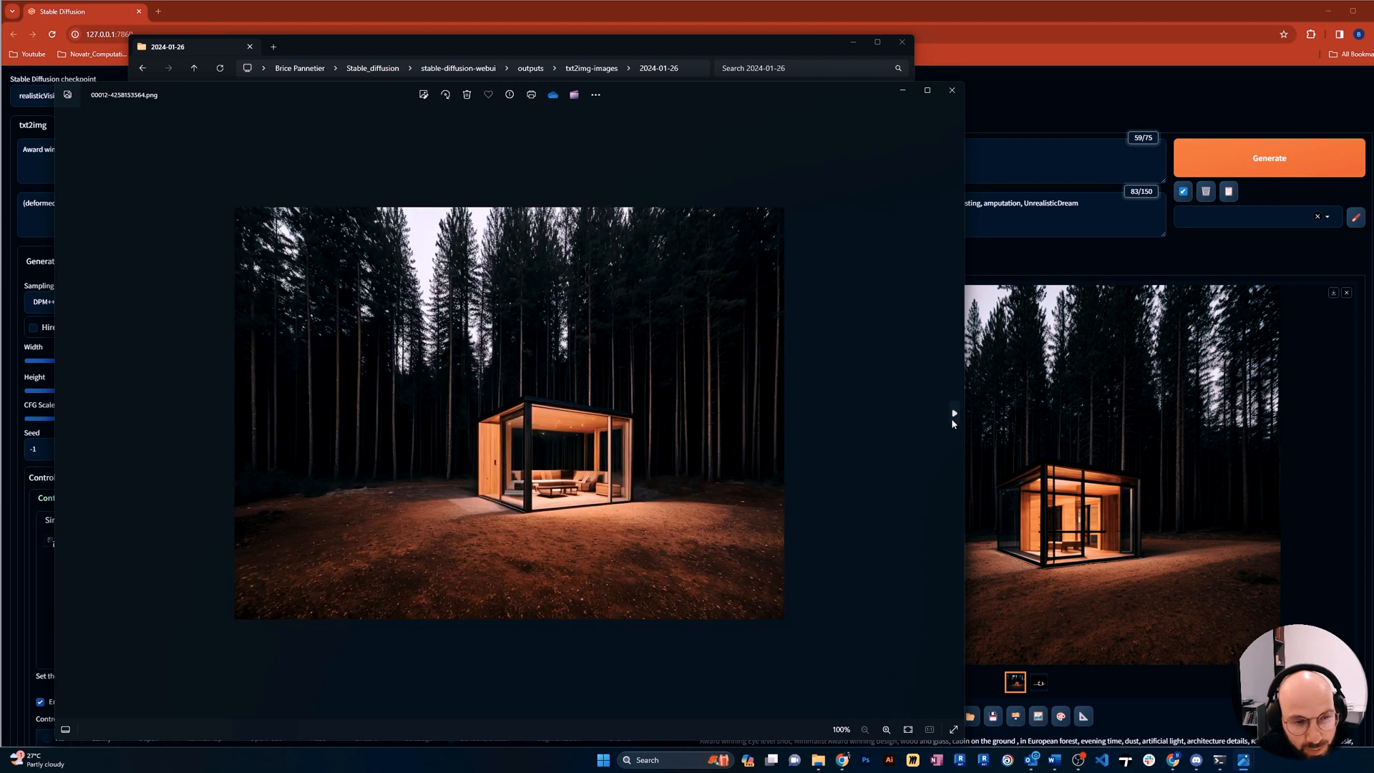
click(952, 417)
click(949, 418)
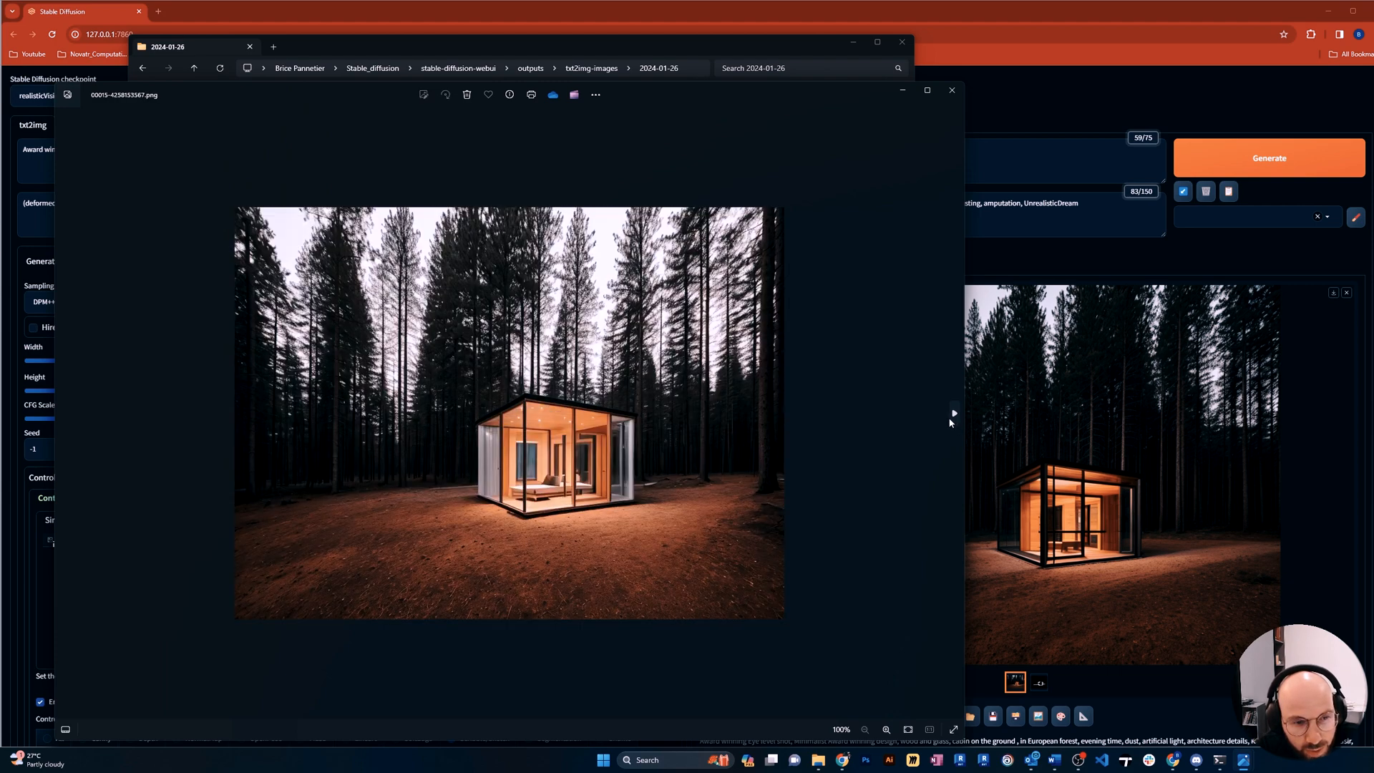
click(948, 418)
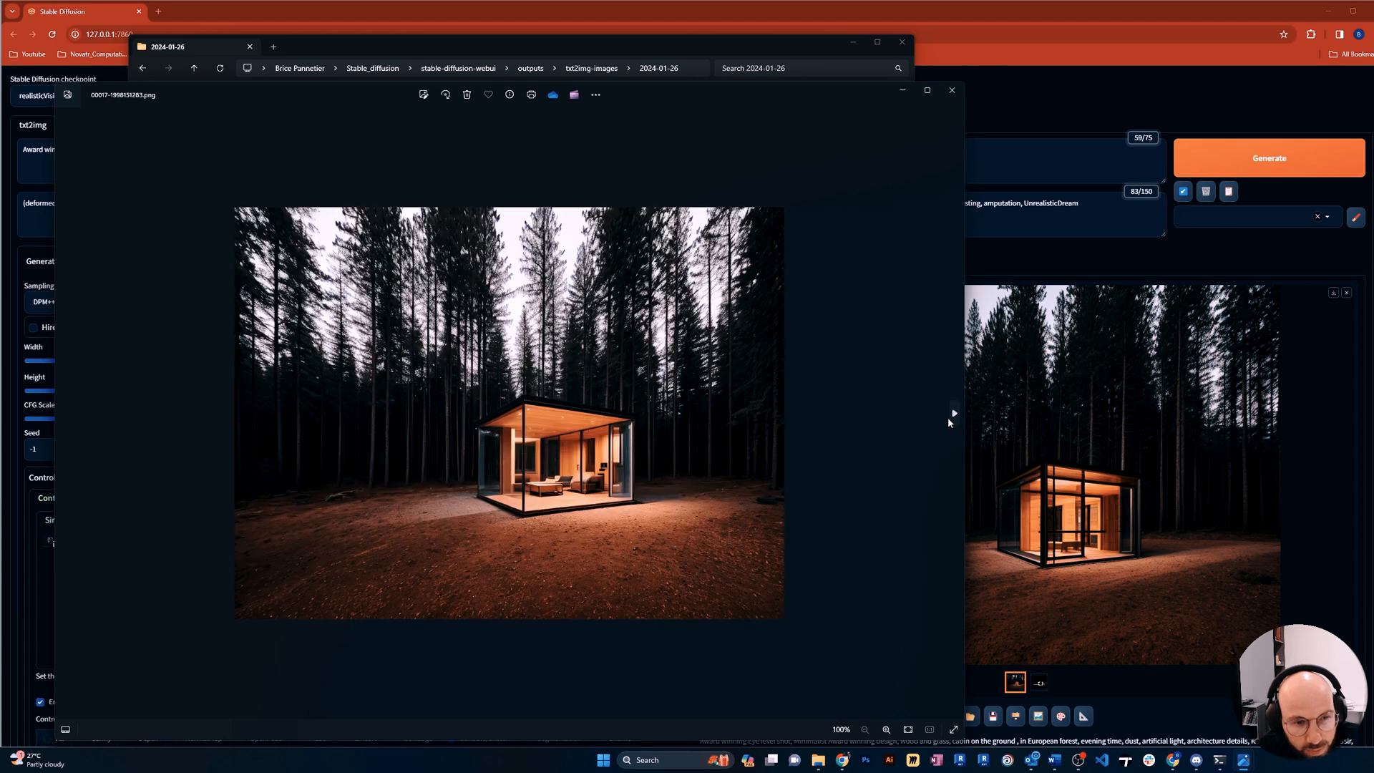
click(948, 417)
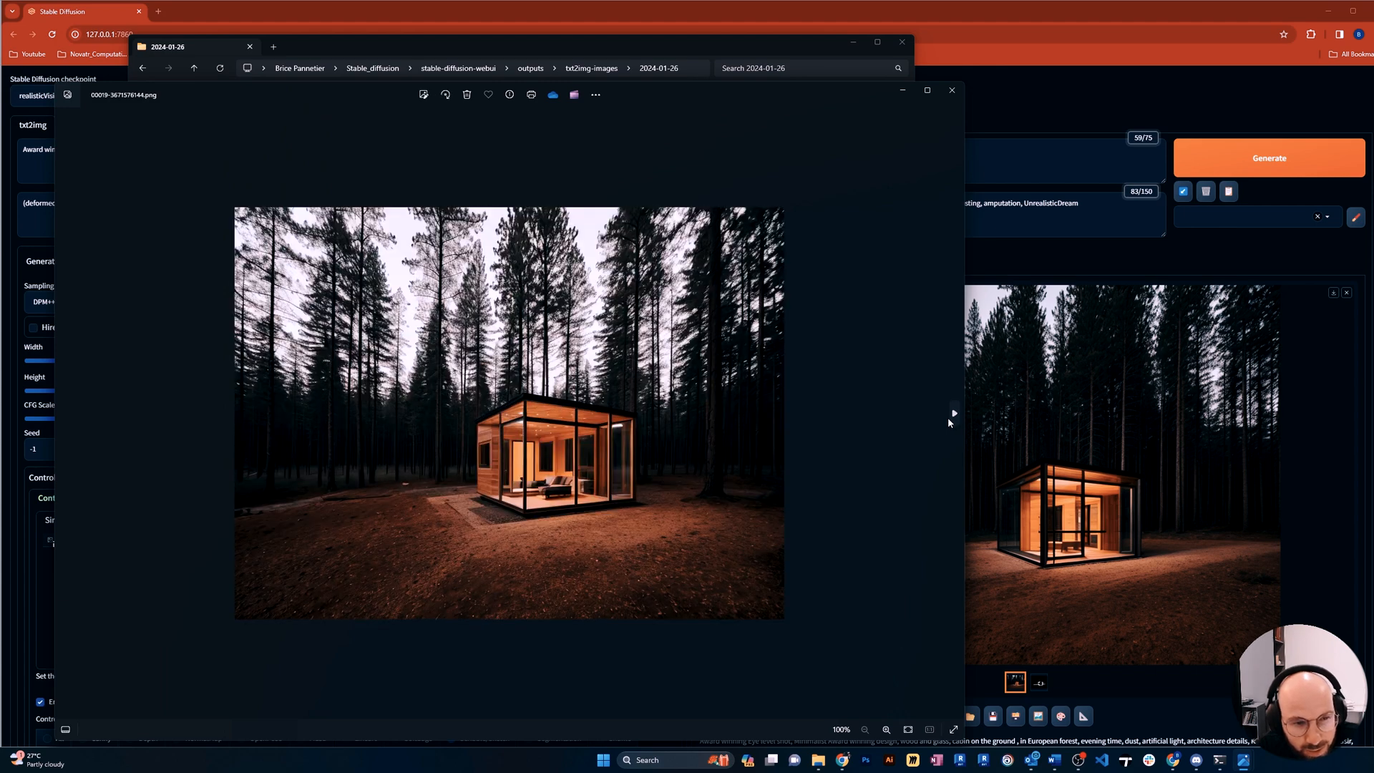
click(948, 417)
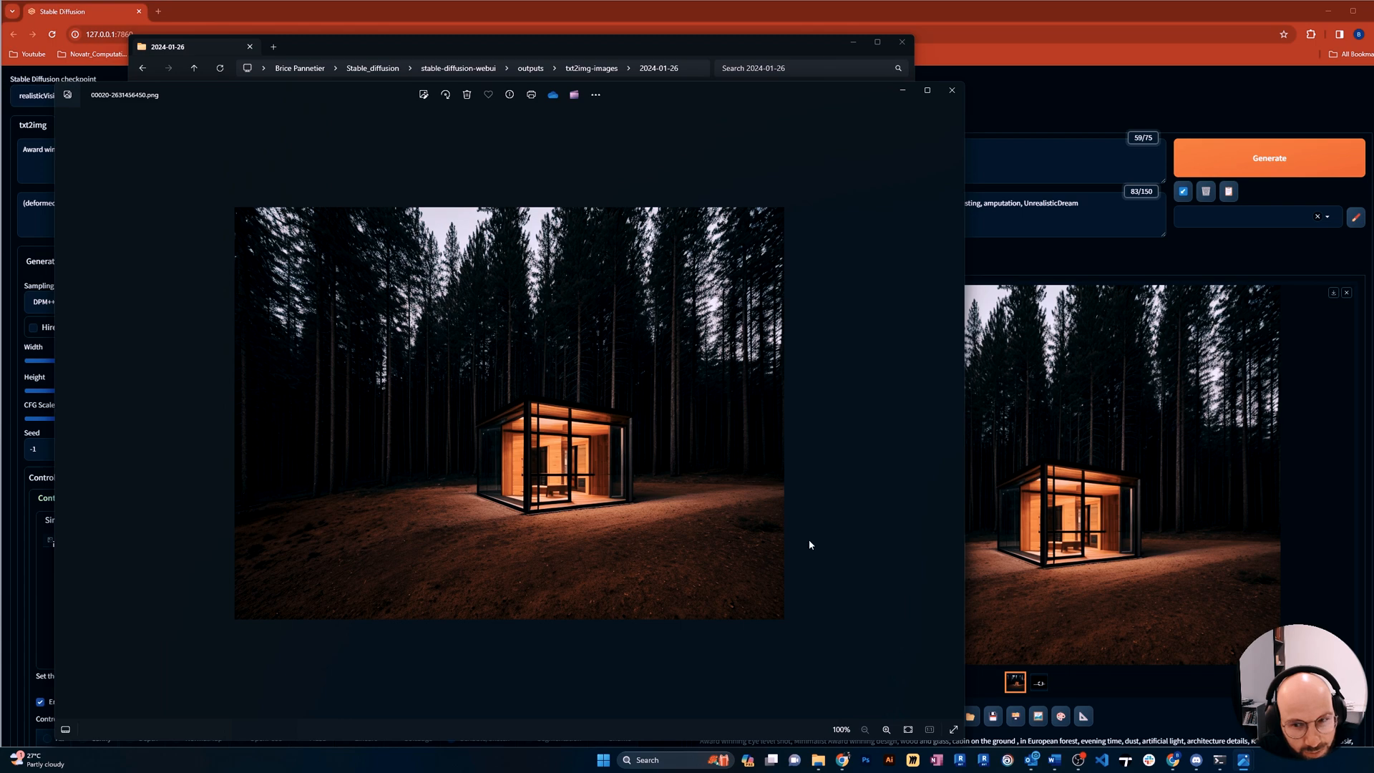
drag(692, 100, 642, 83)
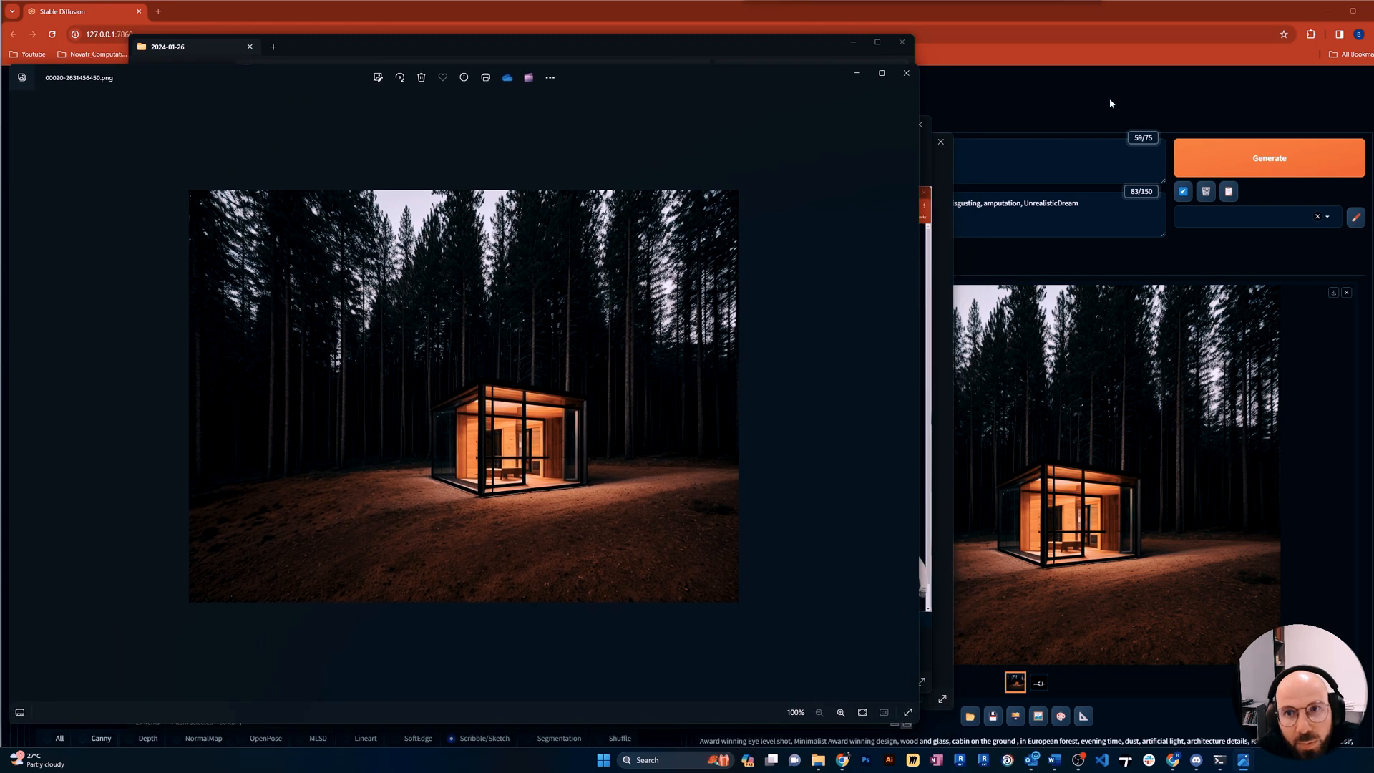
click(1087, 14)
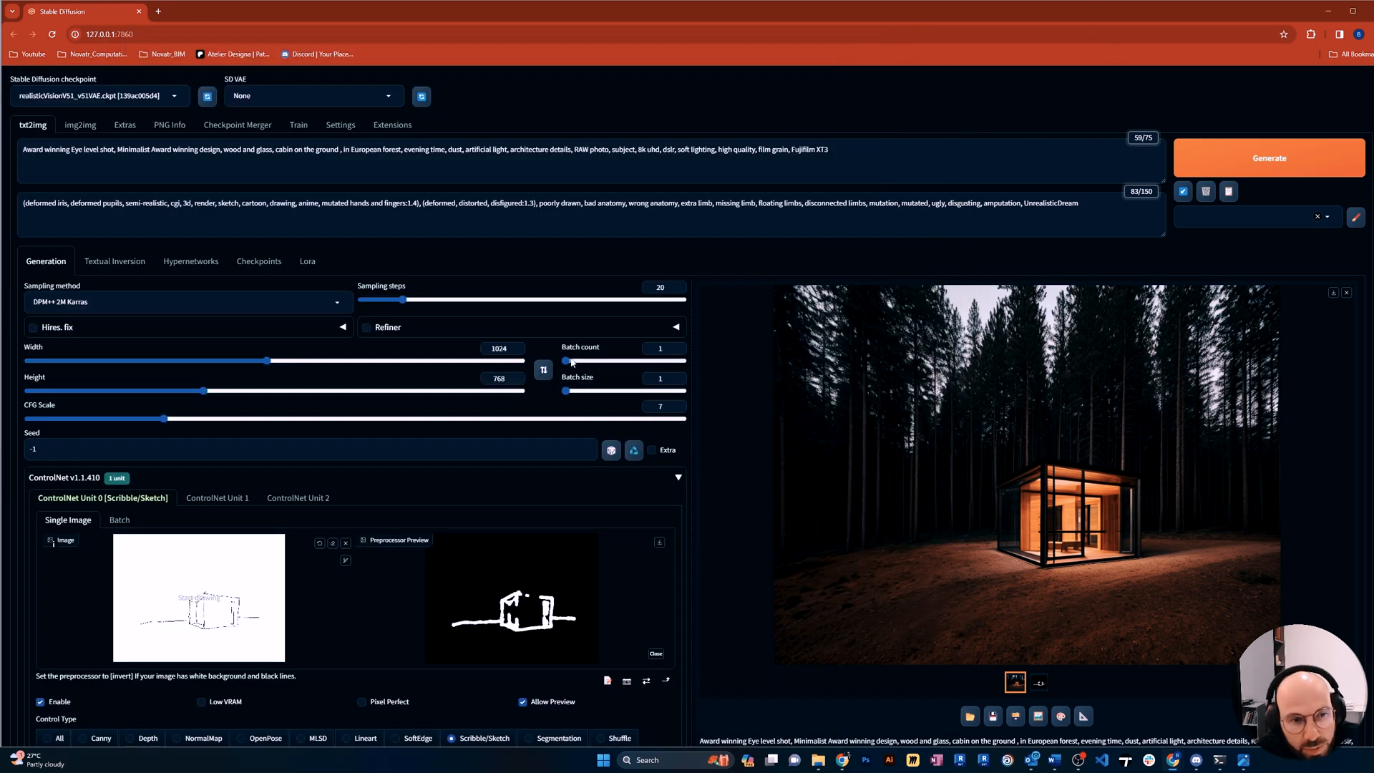
Set the Batch count slider to 6 images per run
drag(567, 362, 573, 363)
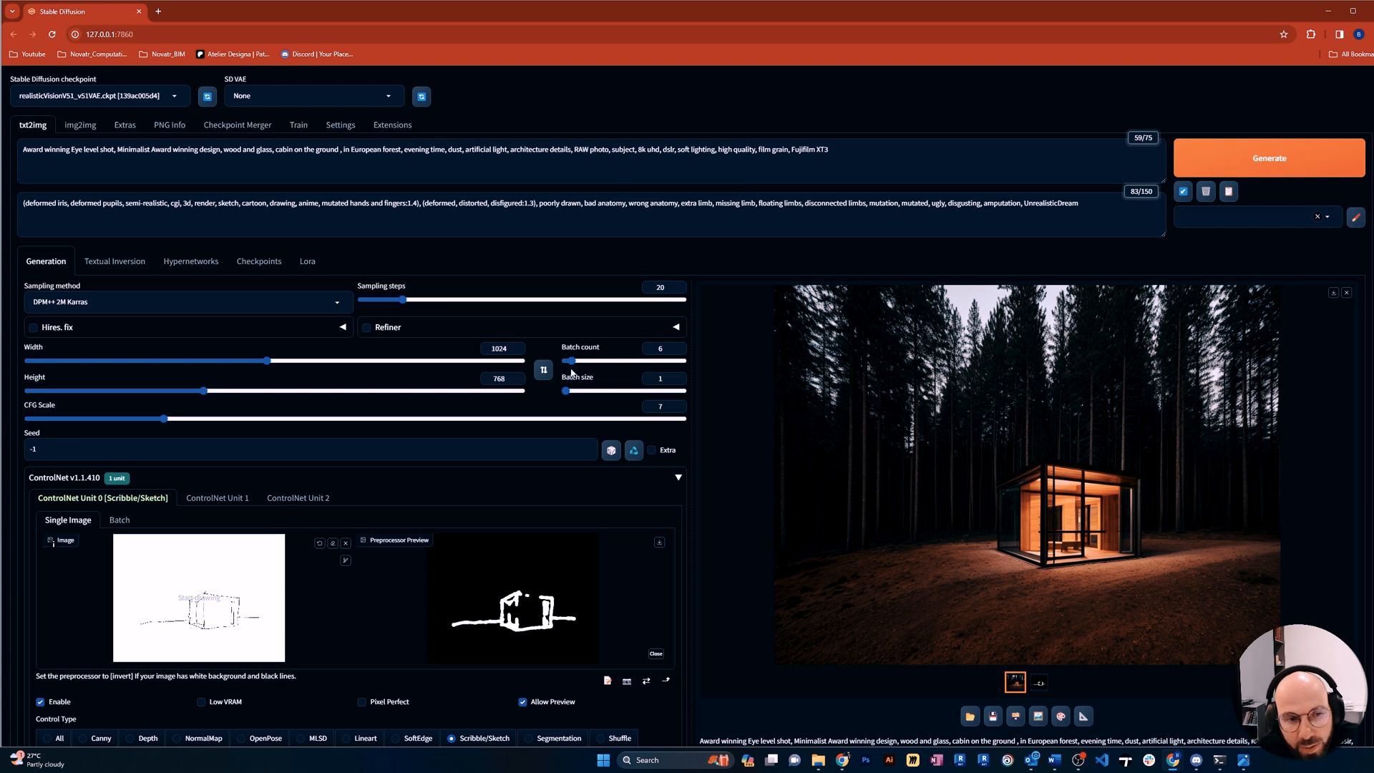